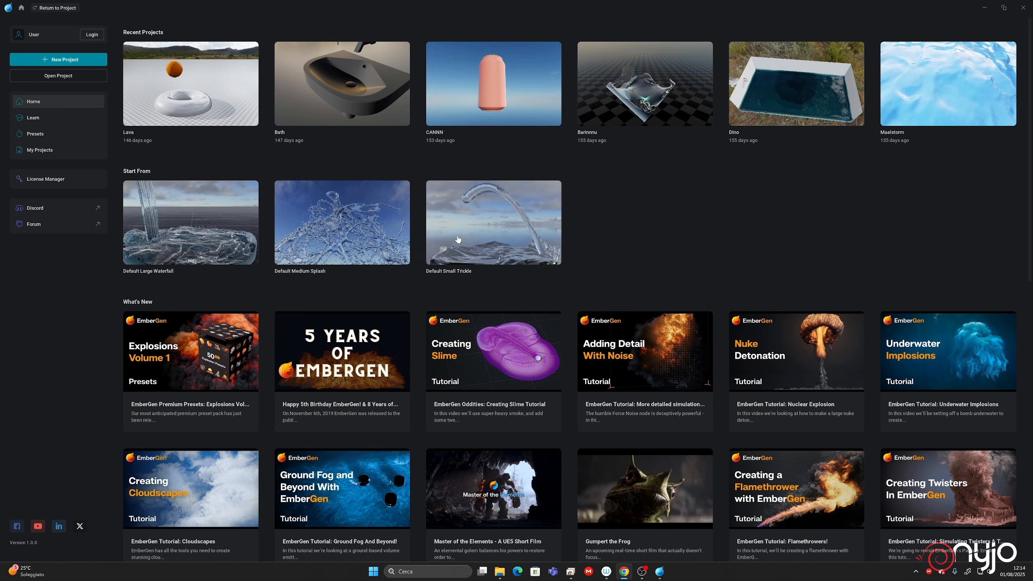
Step: Browse the learning videos and the full library of liquid presets on the start page
{"action": "left_click", "coordinate": [36, 122]}
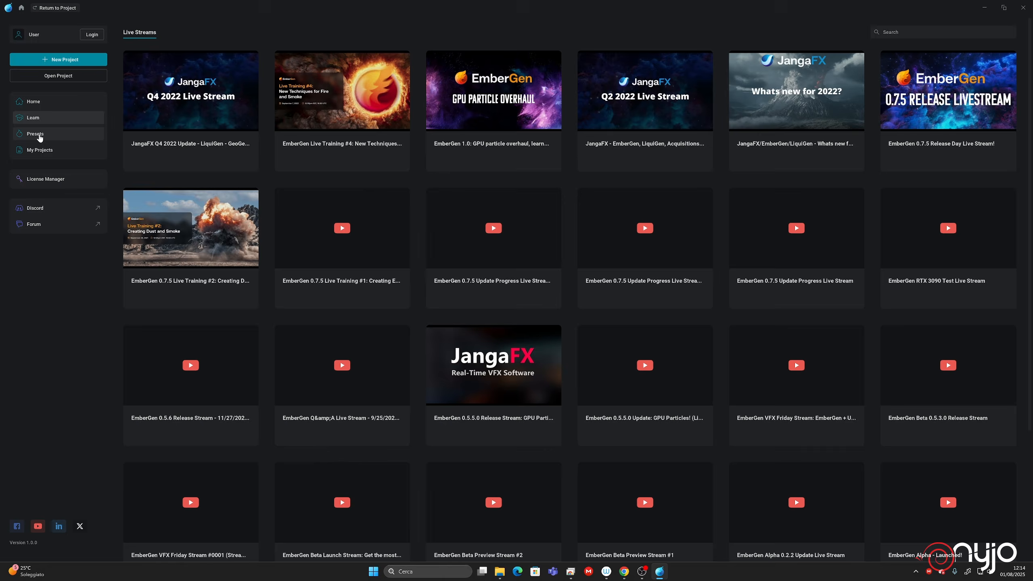
{"action": "left_click", "coordinate": [36, 134]}
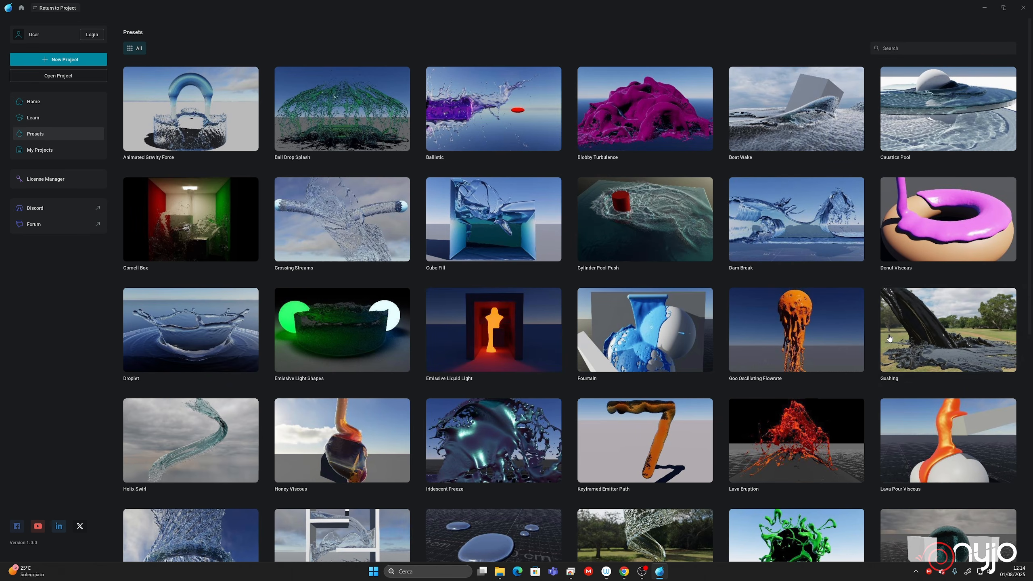
{"action": "scroll", "coordinate": [691, 408], "scroll_direction": "down", "scroll_amount": 1}
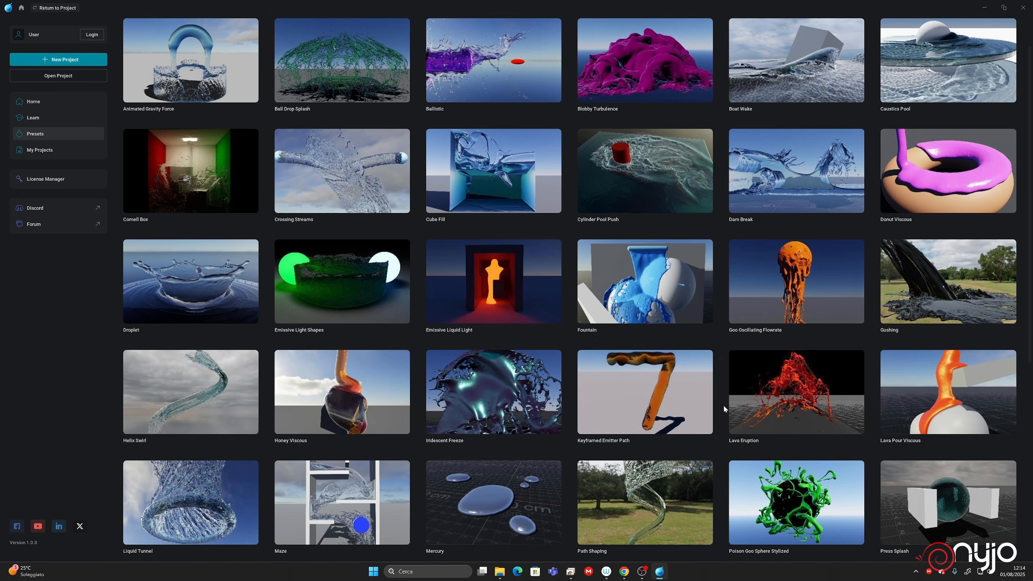
{"action": "scroll", "coordinate": [667, 433], "scroll_direction": "down", "scroll_amount": 2}
{"action": "scroll", "coordinate": [674, 446], "scroll_direction": "down", "scroll_amount": 5}
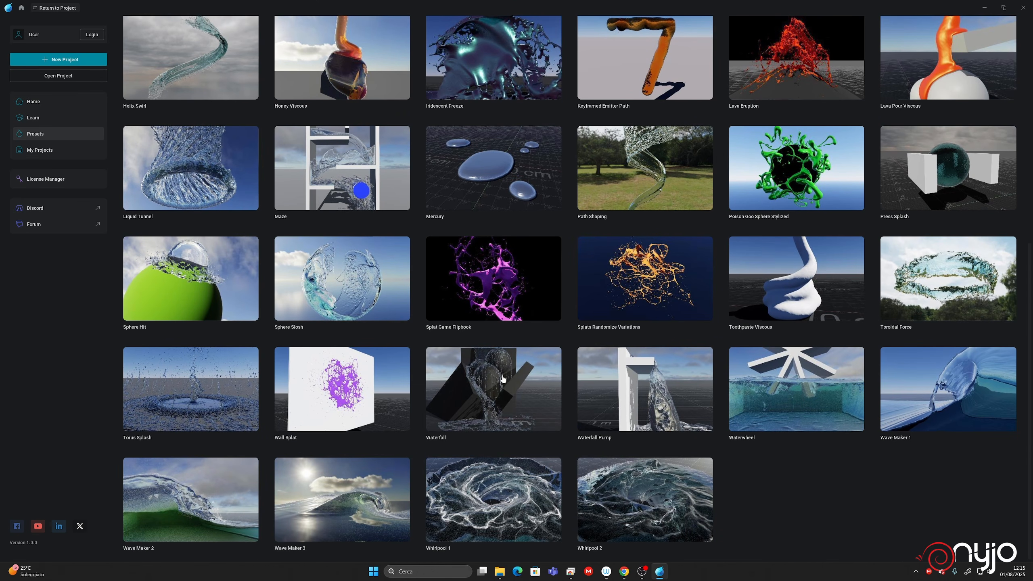
{"action": "scroll", "coordinate": [504, 379], "scroll_direction": "up", "scroll_amount": 4}
{"action": "scroll", "coordinate": [503, 379], "scroll_direction": "up", "scroll_amount": 4}
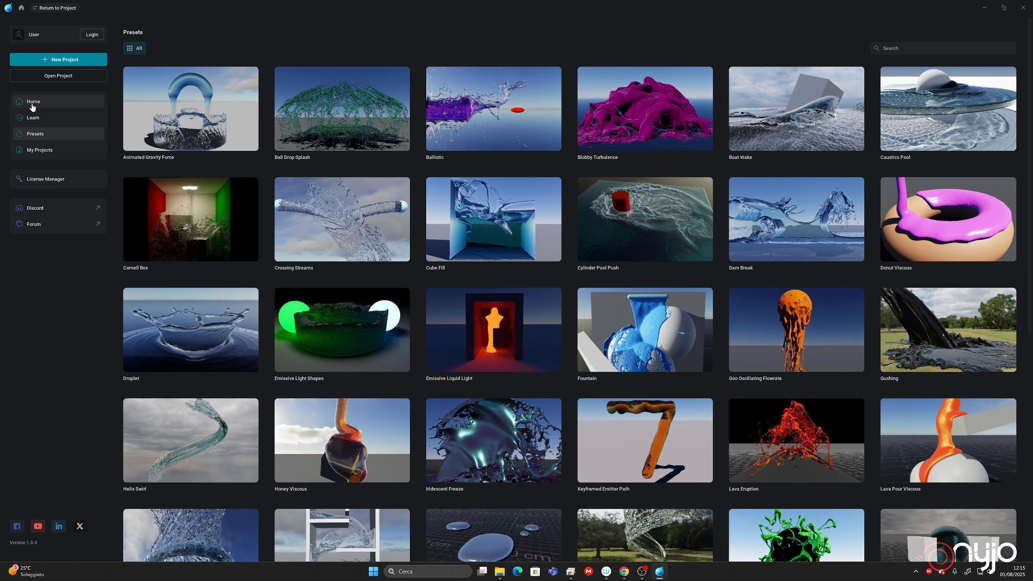
Step: Create a new project and make the node graph area taller
{"action": "left_click", "coordinate": [73, 62]}
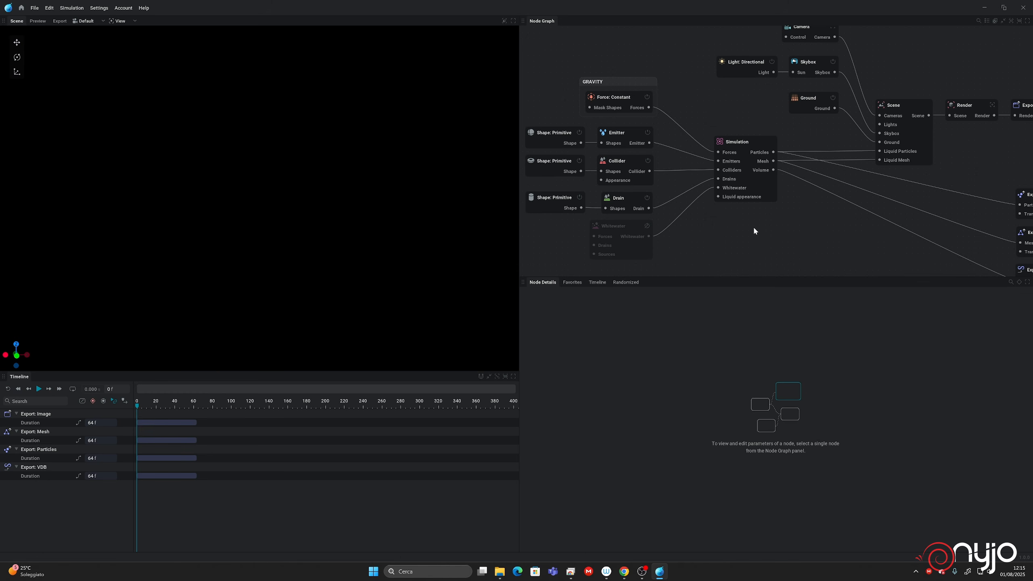
{"action": "scroll", "coordinate": [750, 231], "scroll_direction": "down", "scroll_amount": 3}
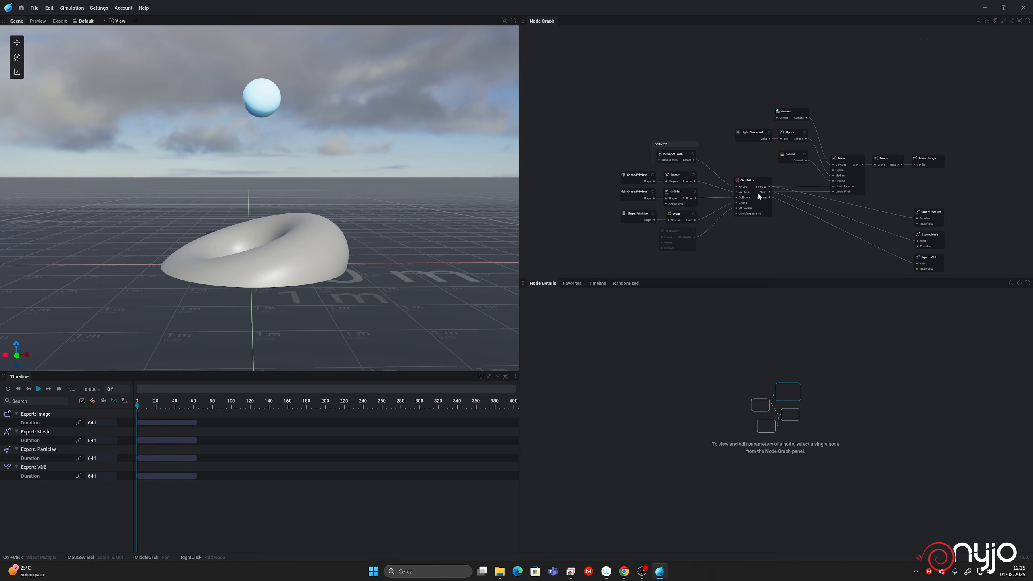
{"action": "scroll", "coordinate": [741, 144], "scroll_direction": "up", "scroll_amount": 3}
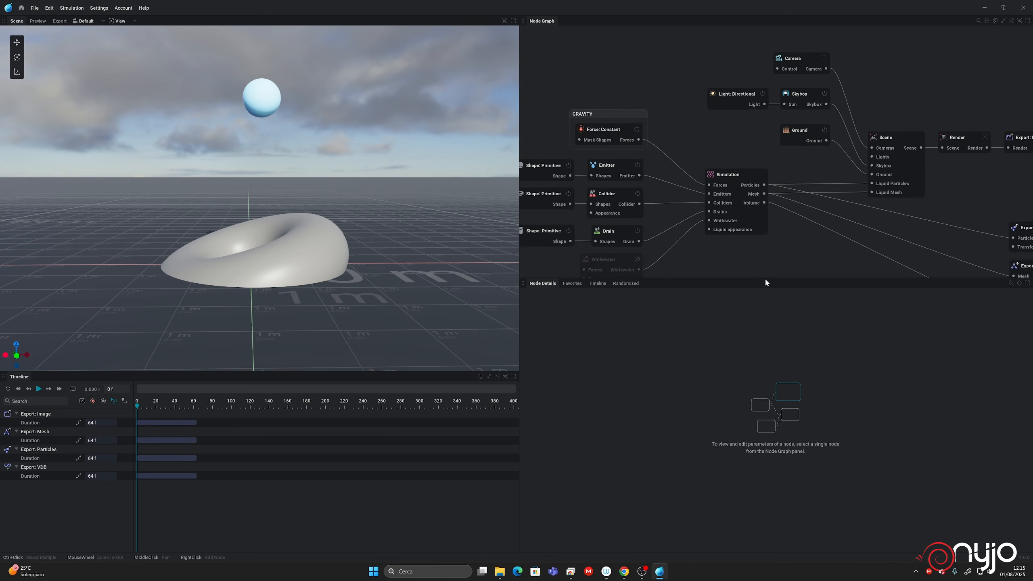
{"action": "left_click_drag", "start_coordinate": [766, 278], "coordinate": [773, 332]}
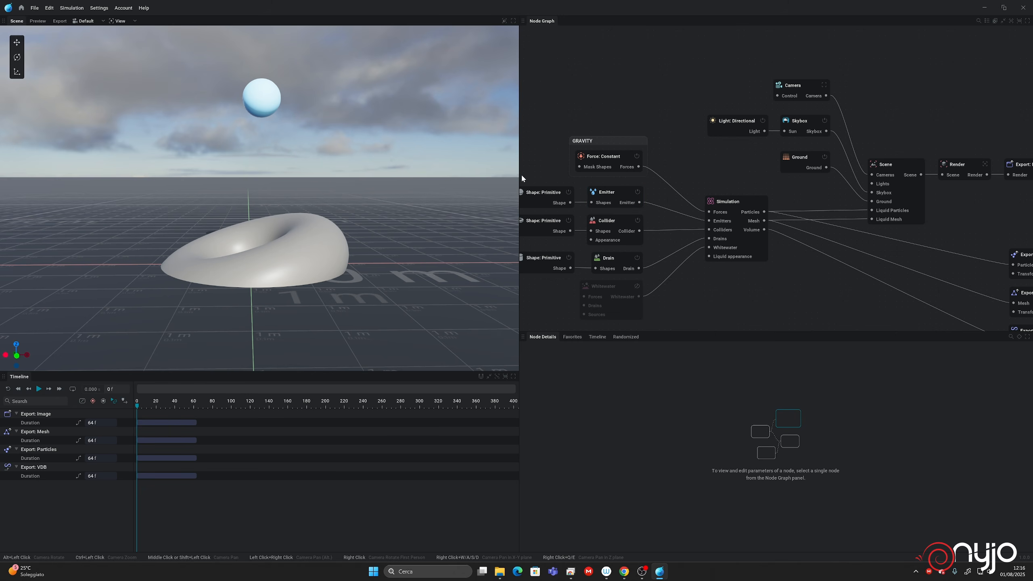
Step: Examine the particles, mesh and VDB export nodes and the nodes feeding the Simulation node
{"action": "middle_click_drag", "start_coordinate": [738, 281], "coordinate": [624, 235]}
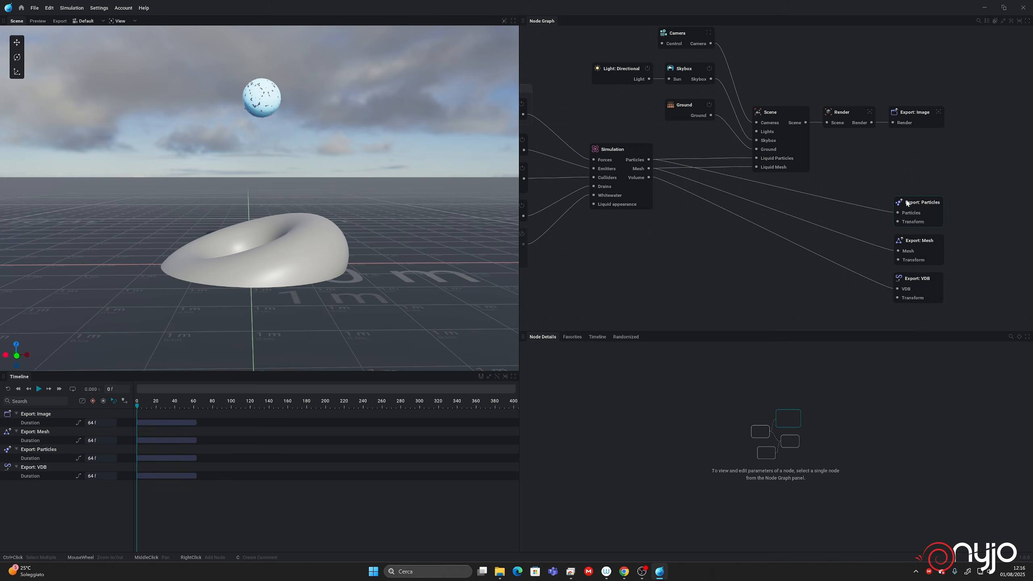
{"action": "mouse_move", "coordinate": [931, 208]}
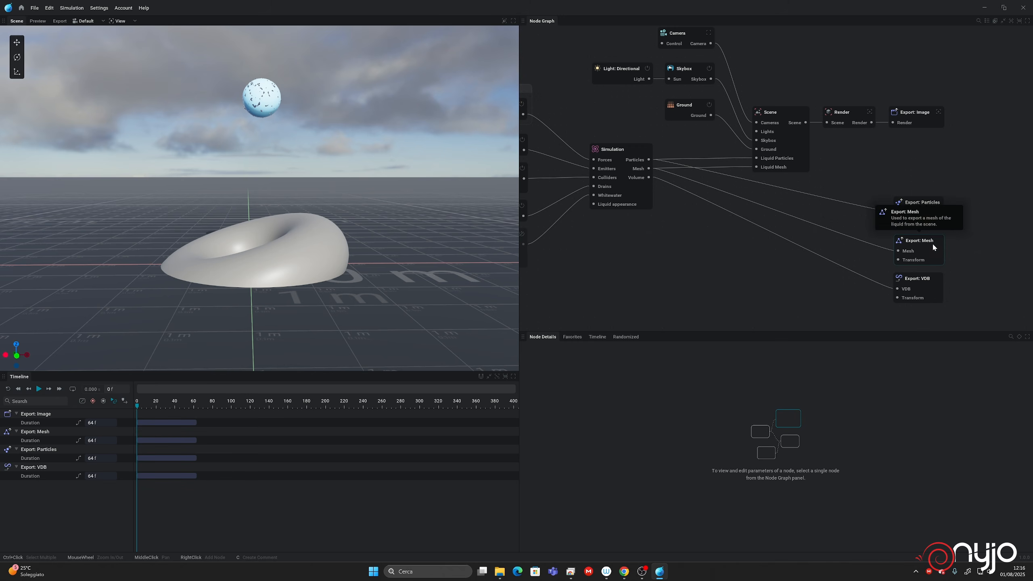
{"action": "mouse_move", "coordinate": [929, 288]}
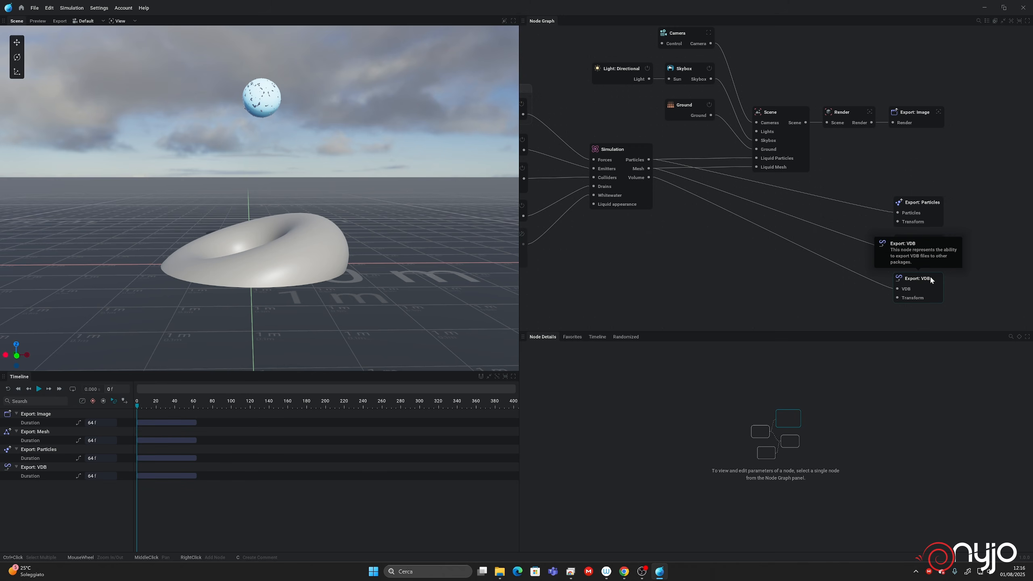
{"action": "middle_click_drag", "start_coordinate": [635, 263], "coordinate": [807, 259]}
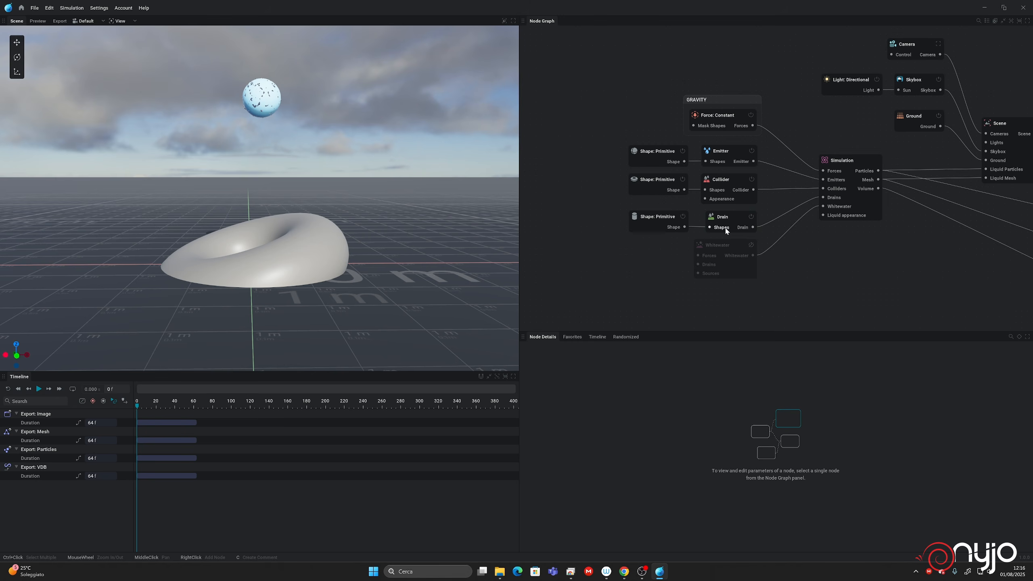
{"action": "mouse_move", "coordinate": [733, 218]}
Step: Move the GRAVITY group with its Force: Constant node slightly upward, away from the Emitter node
{"action": "left_click_drag", "start_coordinate": [723, 100], "coordinate": [721, 83]}
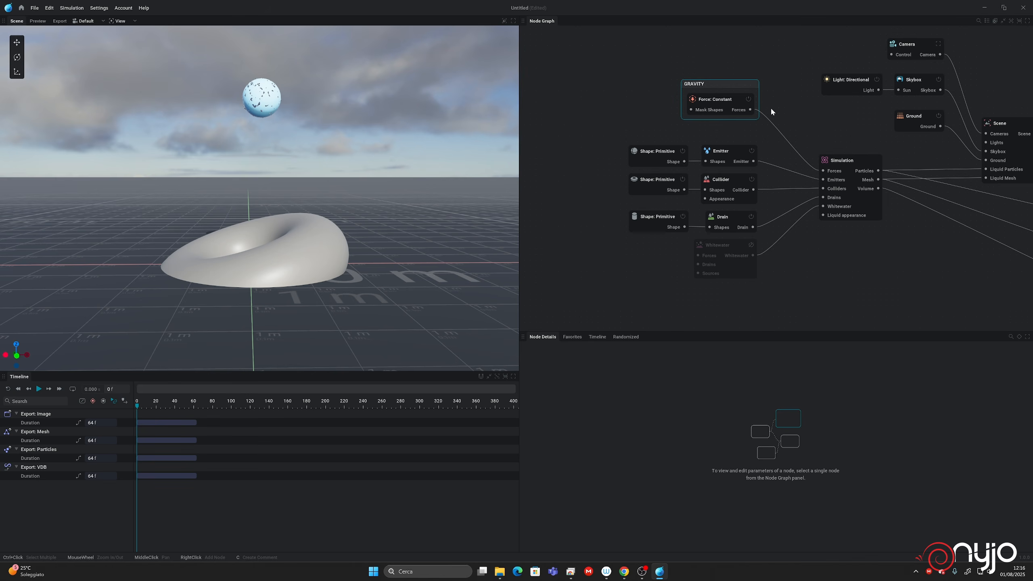
{"action": "middle_click_drag", "start_coordinate": [829, 133], "coordinate": [703, 152]}
{"action": "scroll", "coordinate": [708, 134], "scroll_direction": "down", "scroll_amount": 3}
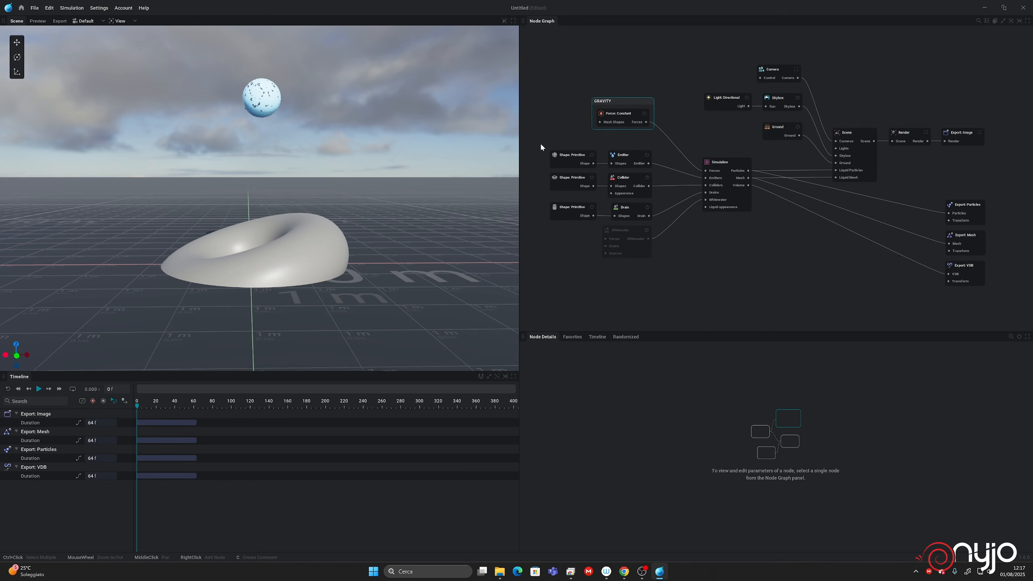
Step: Show the Skybox node's settings and inspect the scene with its sky more closely
{"action": "left_click", "coordinate": [777, 98]}
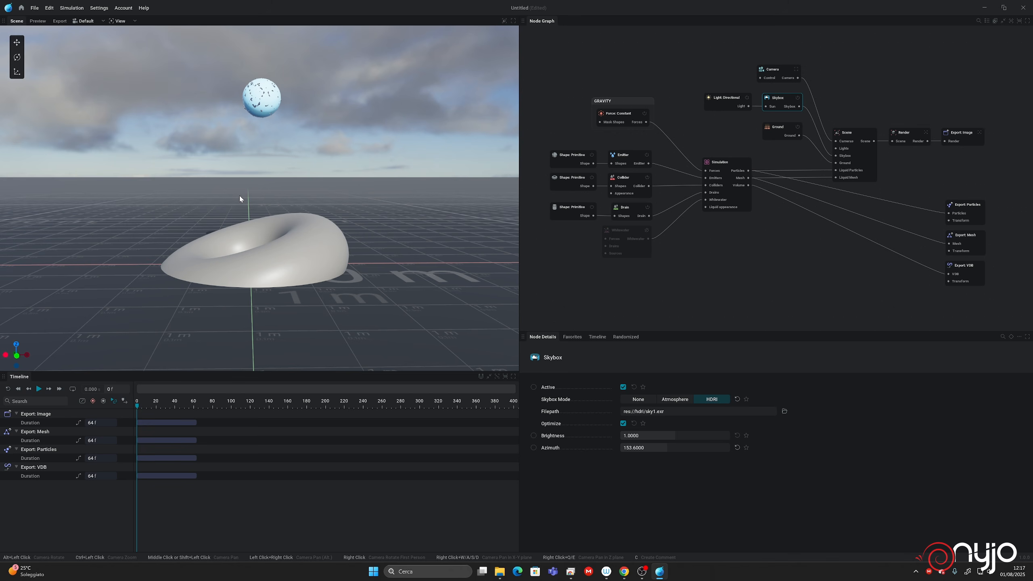
{"action": "left_click_drag", "start_coordinate": [314, 192], "coordinate": [246, 211], "text": "ctrl"}
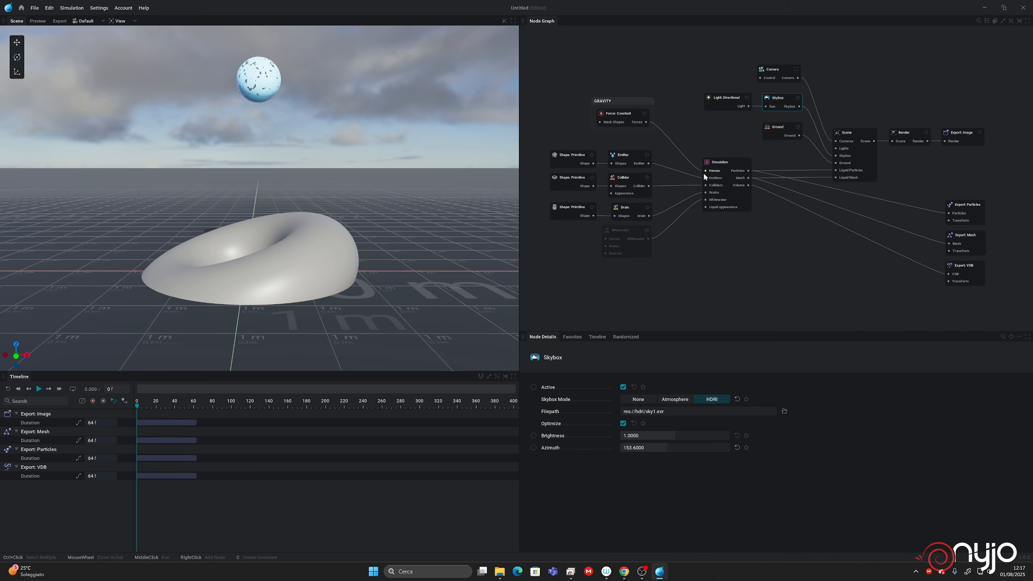
Step: Examine the Emitter node's activity, behavior and velocity settings
{"action": "mouse_move", "coordinate": [712, 166]}
{"action": "left_click", "coordinate": [630, 164]}
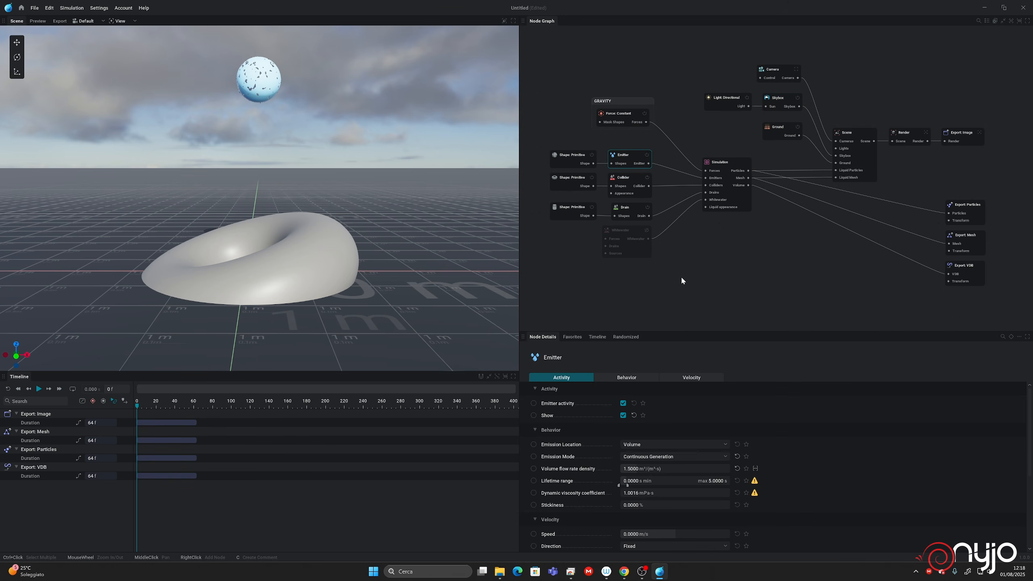
{"action": "scroll", "coordinate": [678, 275], "scroll_direction": "down", "scroll_amount": 3}
{"action": "scroll", "coordinate": [662, 270], "scroll_direction": "up", "scroll_amount": 6}
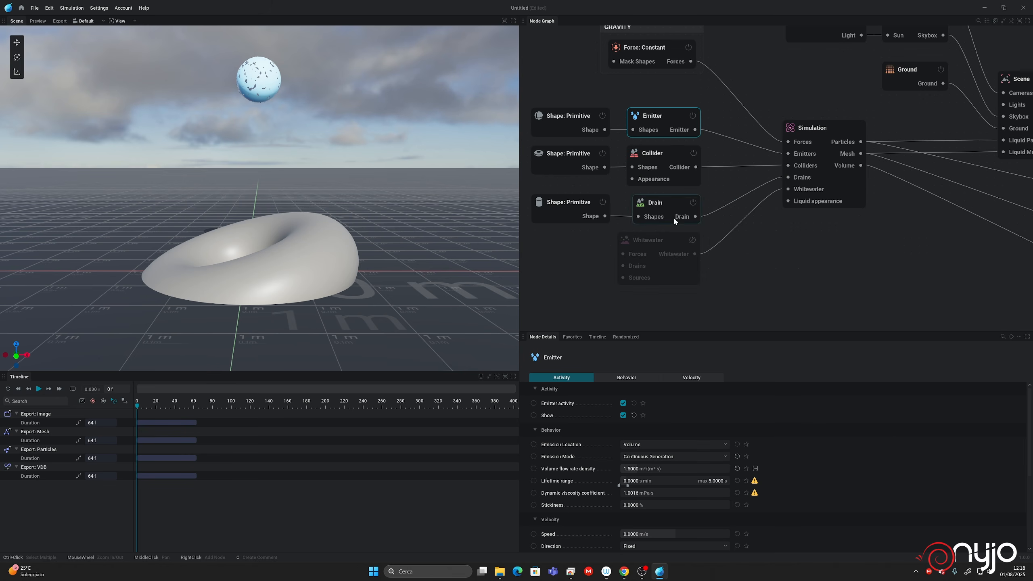
{"action": "scroll", "coordinate": [707, 464], "scroll_direction": "down", "scroll_amount": 3}
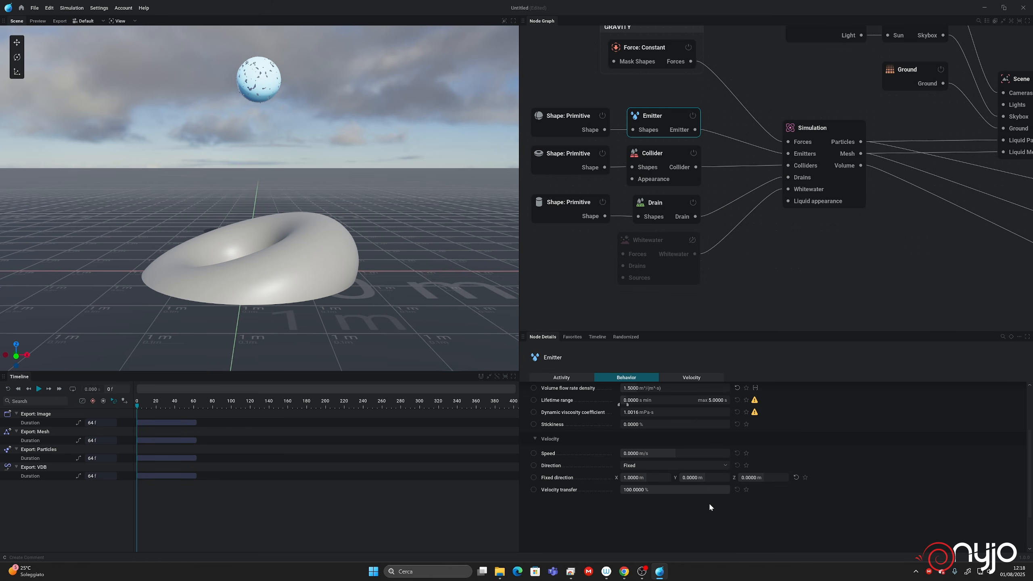
{"action": "scroll", "coordinate": [715, 447], "scroll_direction": "up", "scroll_amount": 1}
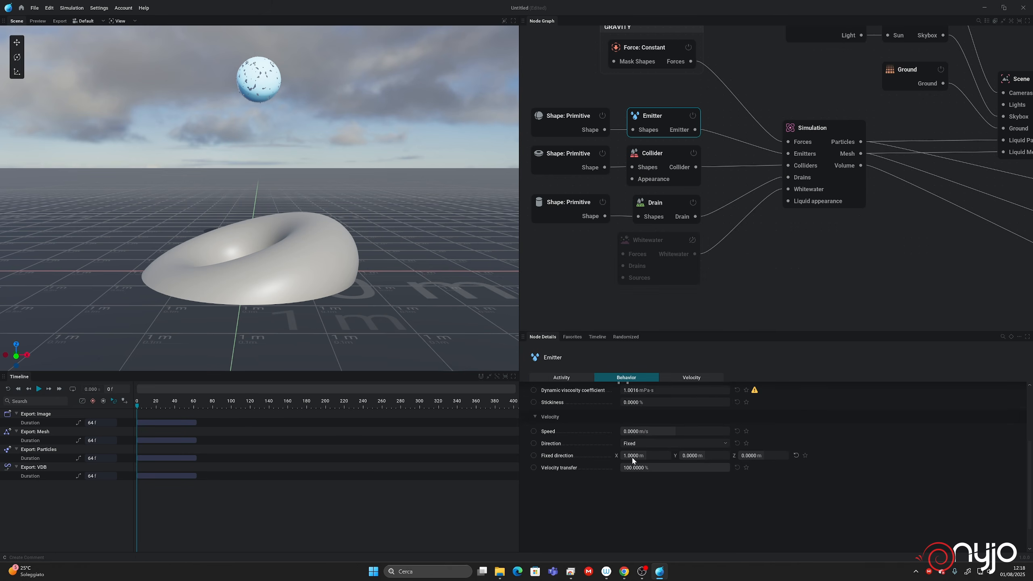
{"action": "scroll", "coordinate": [843, 458], "scroll_direction": "up", "scroll_amount": 2}
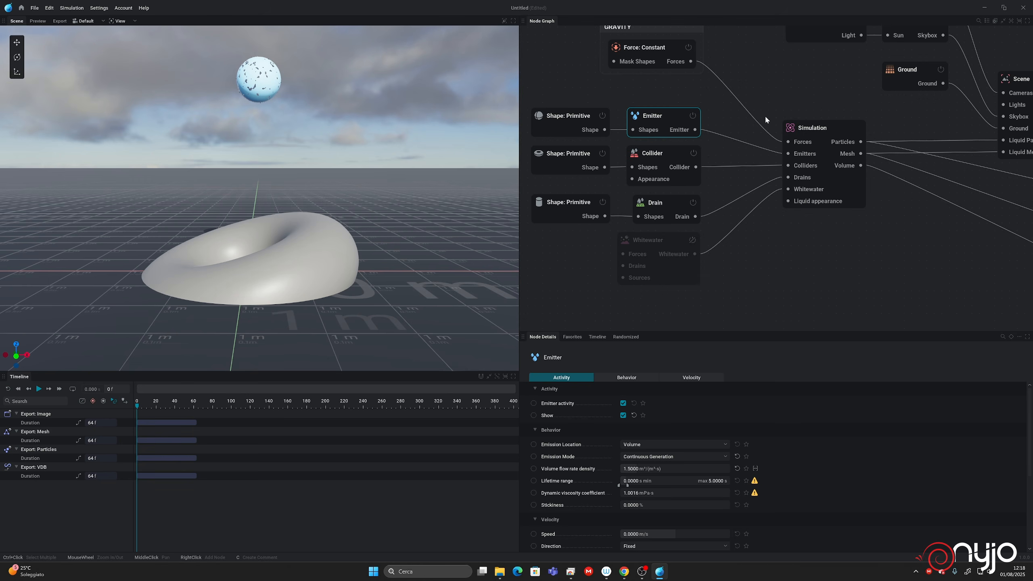
Step: Select the Simulation node, play the liquid simulation to about frame 107, and inspect the splash
{"action": "scroll", "coordinate": [810, 158], "scroll_direction": "down", "scroll_amount": 3}
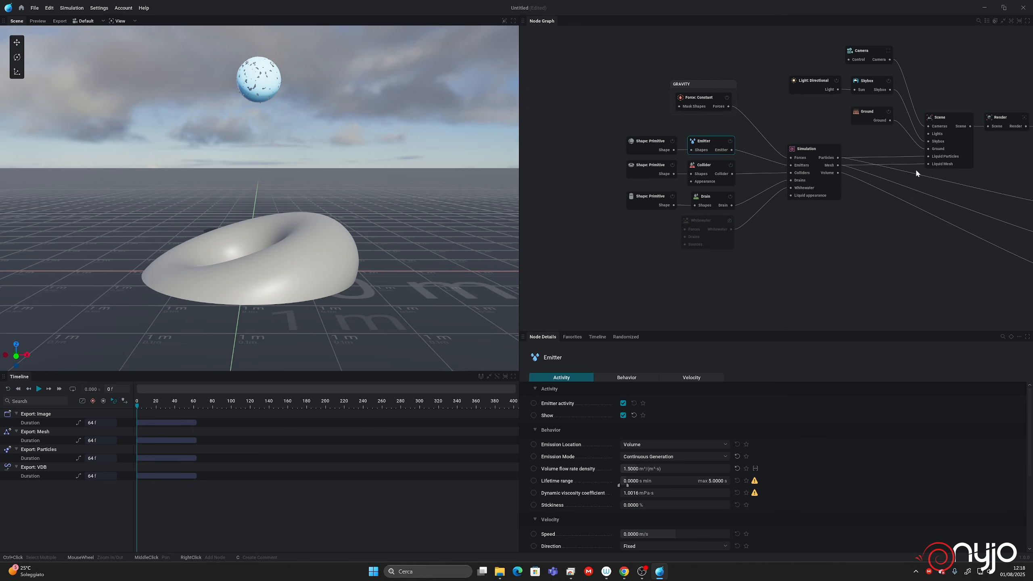
{"action": "middle_click_drag", "start_coordinate": [899, 191], "coordinate": [825, 210]}
{"action": "left_click", "coordinate": [751, 154]}
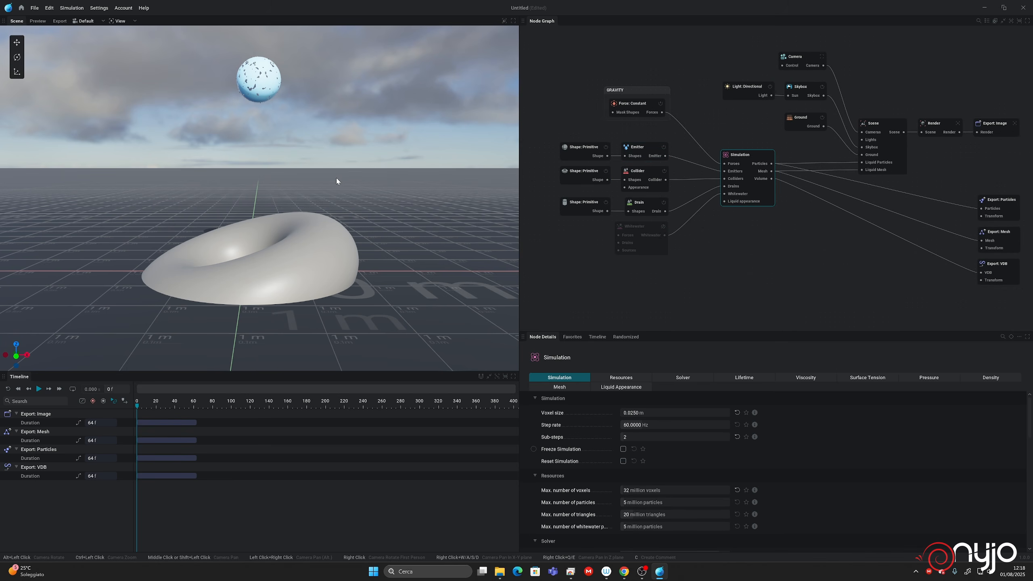
{"action": "key", "text": "space"}
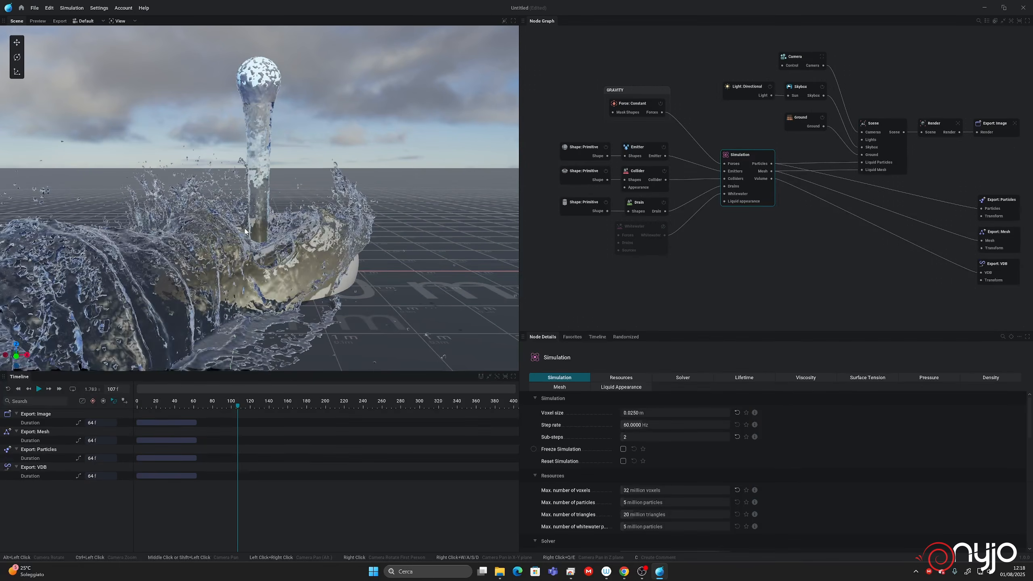
{"action": "left_click_drag", "start_coordinate": [248, 238], "coordinate": [217, 249], "text": "alt"}
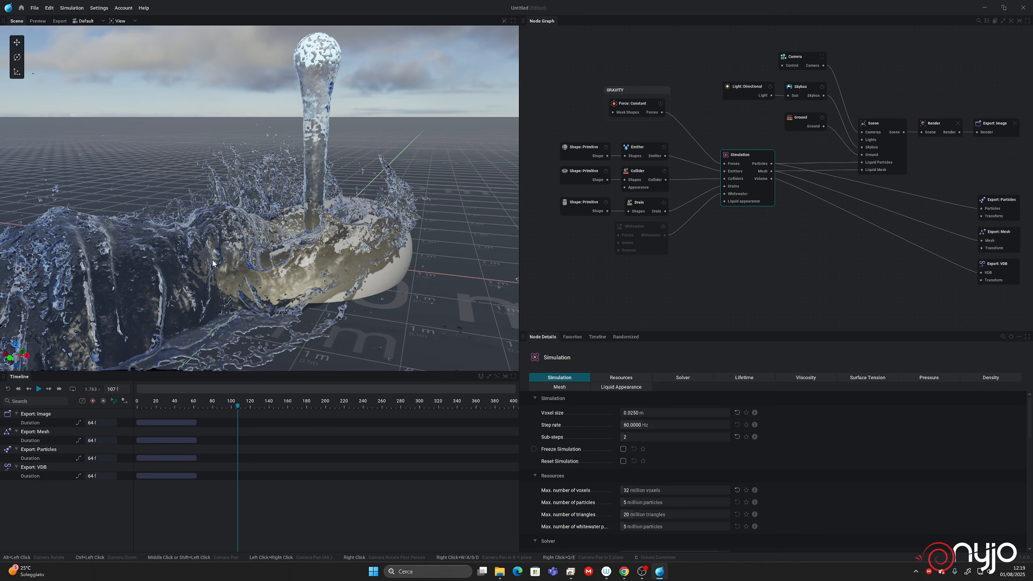
{"action": "left_click_drag", "start_coordinate": [214, 261], "coordinate": [150, 308], "text": "alt"}
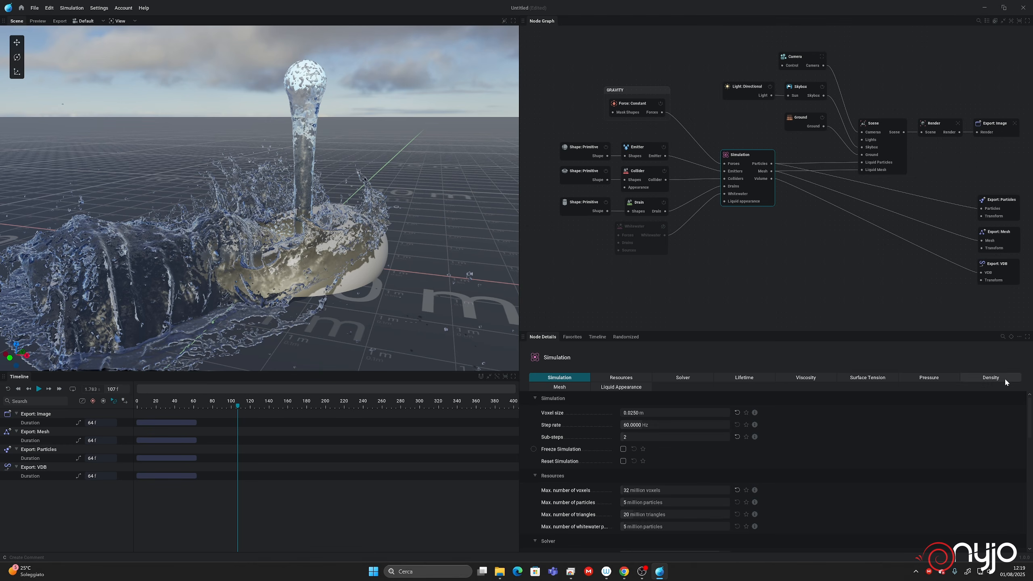
Step: Show the simulation's liquid appearance settings and set the reflectivity preset to Water
{"action": "left_click", "coordinate": [600, 386]}
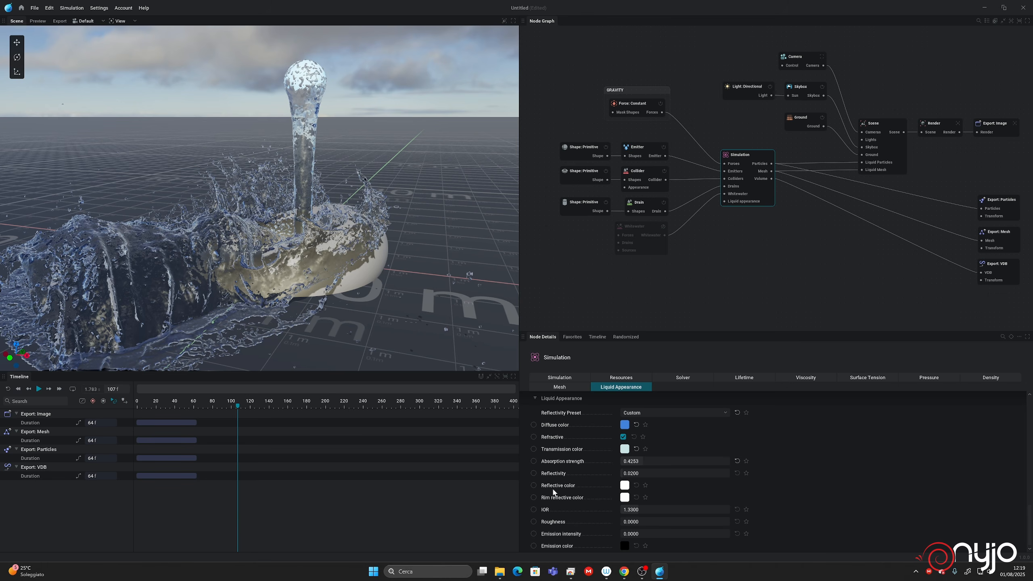
{"action": "left_click", "coordinate": [656, 416]}
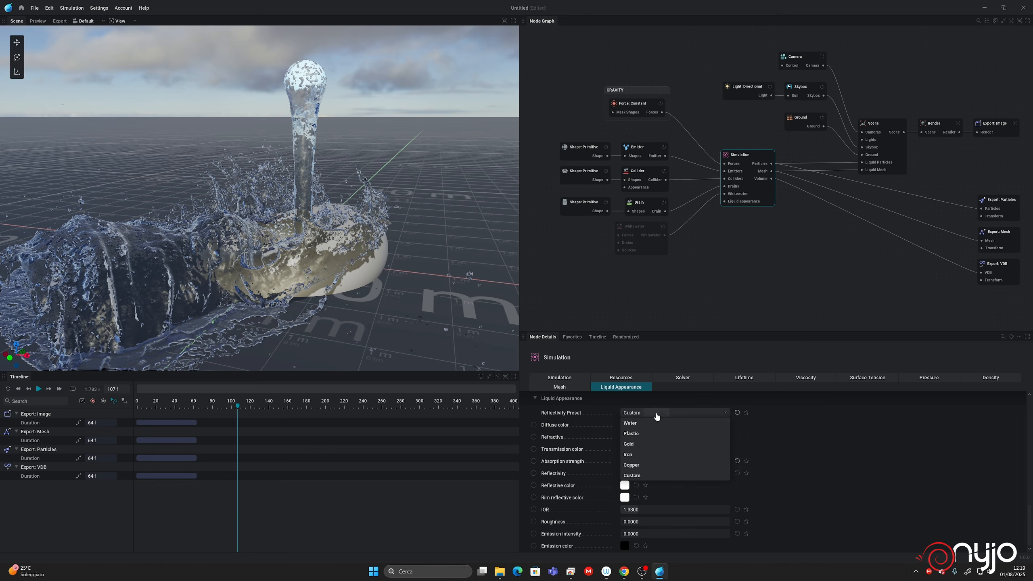
{"action": "left_click", "coordinate": [661, 424]}
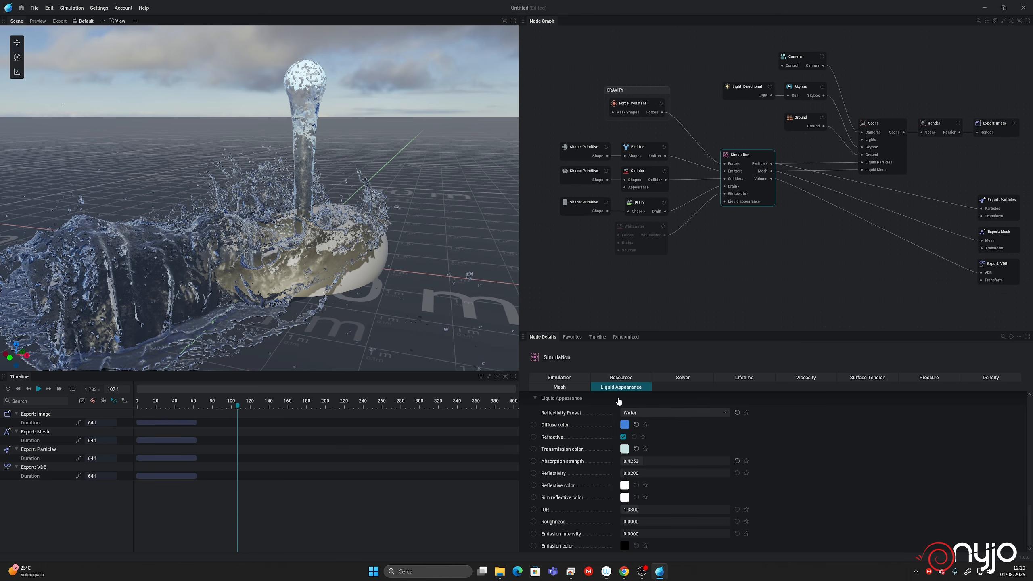
Step: Try the Plastic, Gold, Iron and Copper reflectivity presets on the liquid one after another
{"action": "left_click", "coordinate": [671, 415]}
{"action": "left_click", "coordinate": [671, 434]}
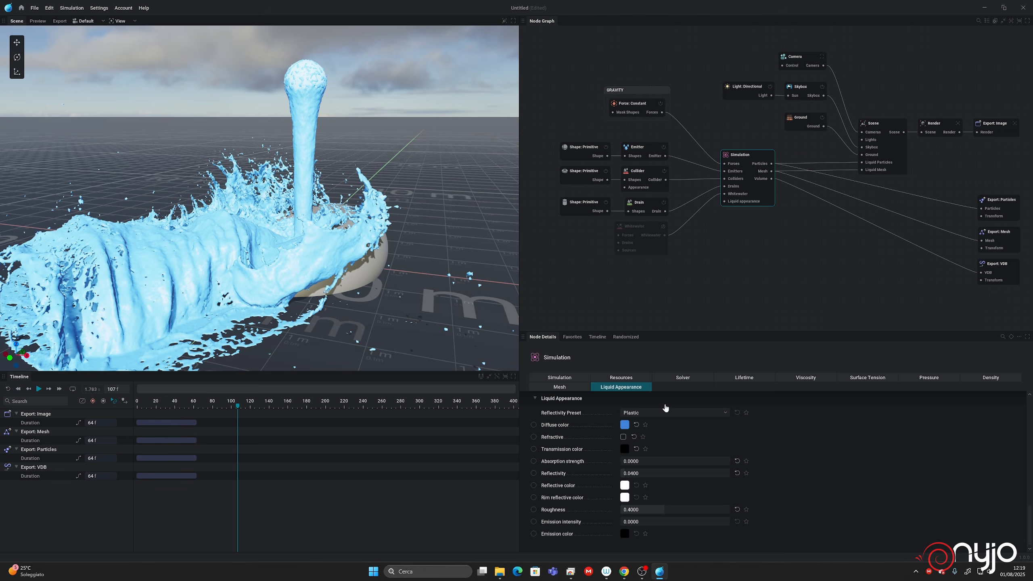
{"action": "left_click", "coordinate": [664, 413]}
{"action": "left_click", "coordinate": [655, 444]}
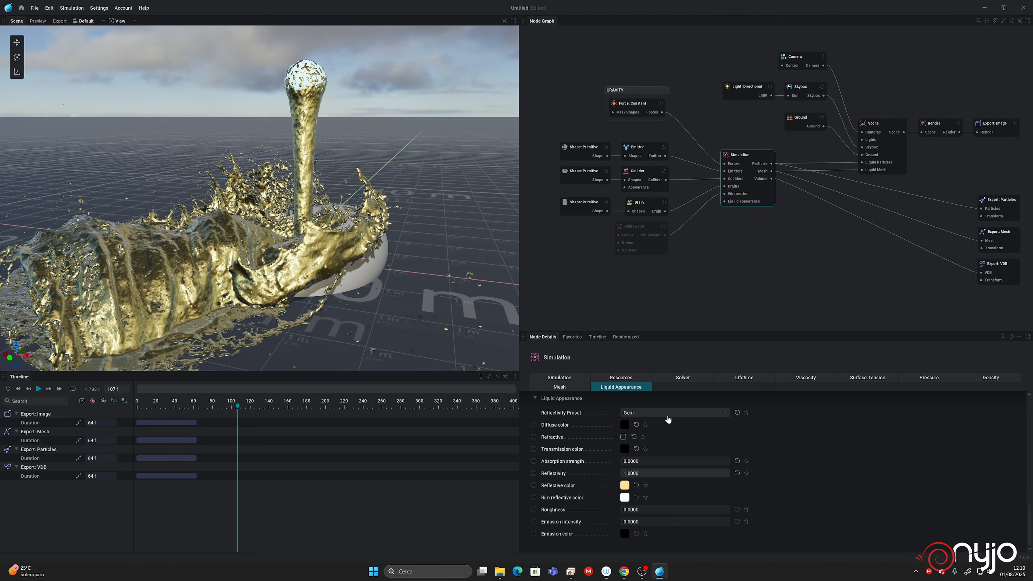
{"action": "left_click", "coordinate": [669, 413]}
{"action": "left_click", "coordinate": [660, 455]}
{"action": "left_click", "coordinate": [666, 415]}
{"action": "left_click", "coordinate": [651, 465]}
Step: Set the liquid's reflectivity preset to Custom and finally back to Water
{"action": "left_click", "coordinate": [663, 413]}
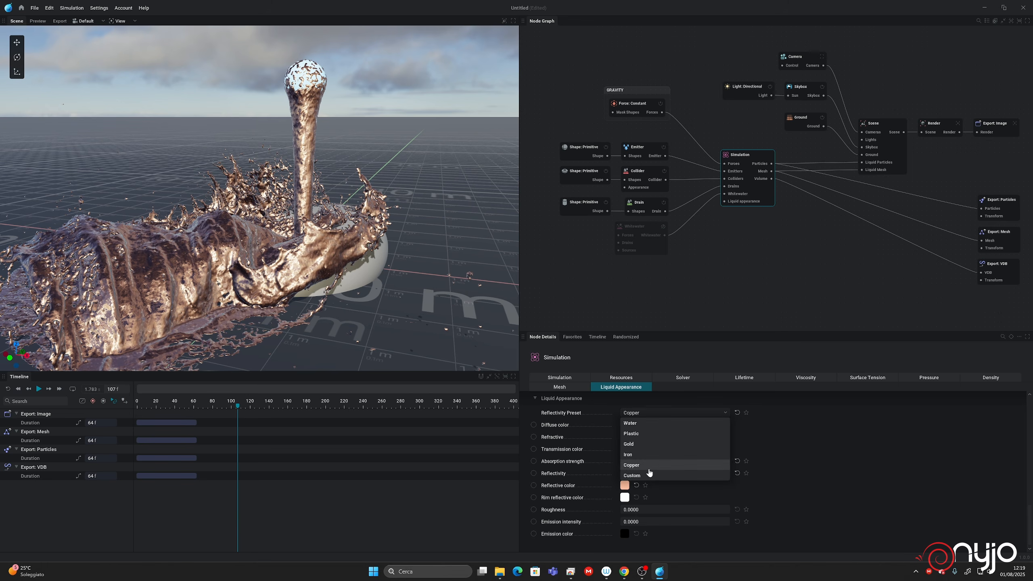
{"action": "left_click", "coordinate": [650, 474]}
{"action": "left_click", "coordinate": [644, 415]}
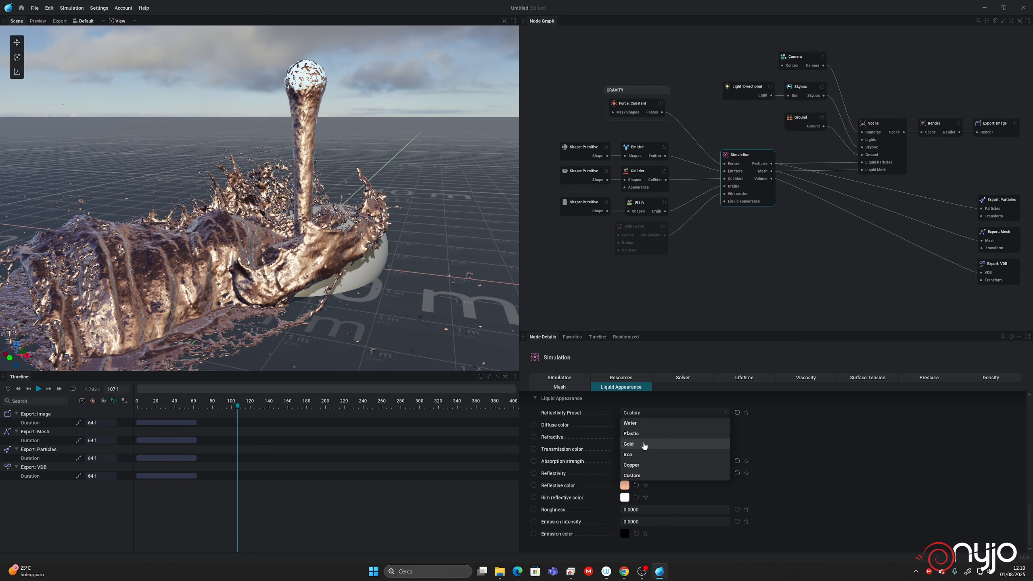
{"action": "left_click", "coordinate": [644, 425]}
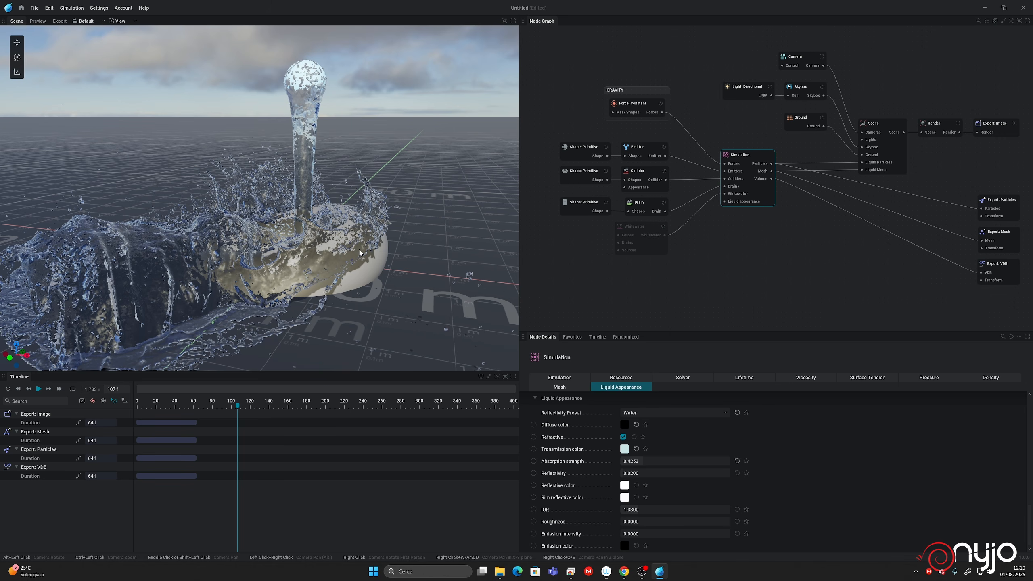
Step: Inspect the water from other angles, then set the liquid's reflectivity preset to Plastic and its diffuse color to blue #265CC1
{"action": "left_click_drag", "start_coordinate": [283, 241], "coordinate": [237, 261], "text": "alt"}
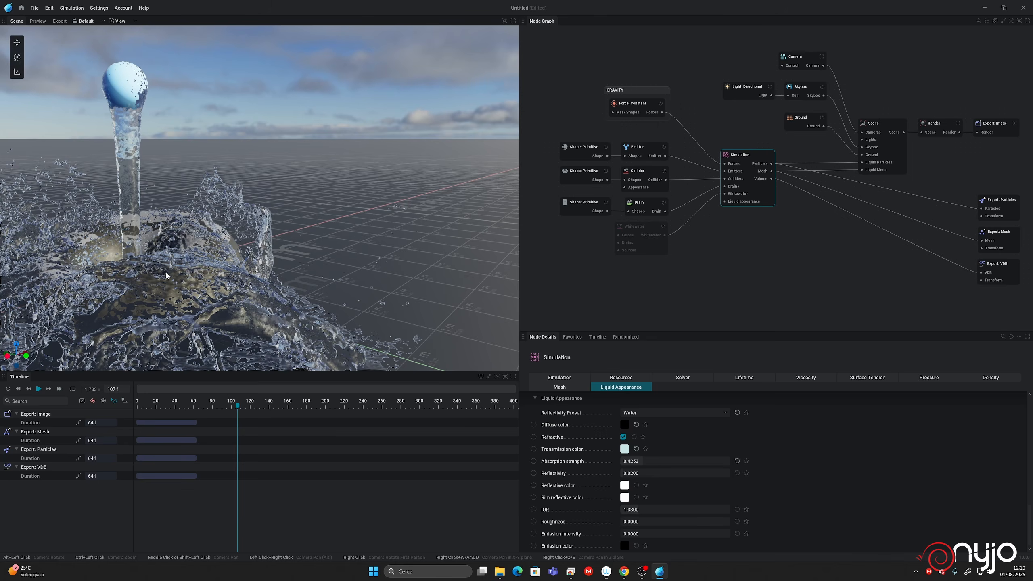
{"action": "left_click_drag", "start_coordinate": [165, 272], "coordinate": [139, 279], "text": "alt"}
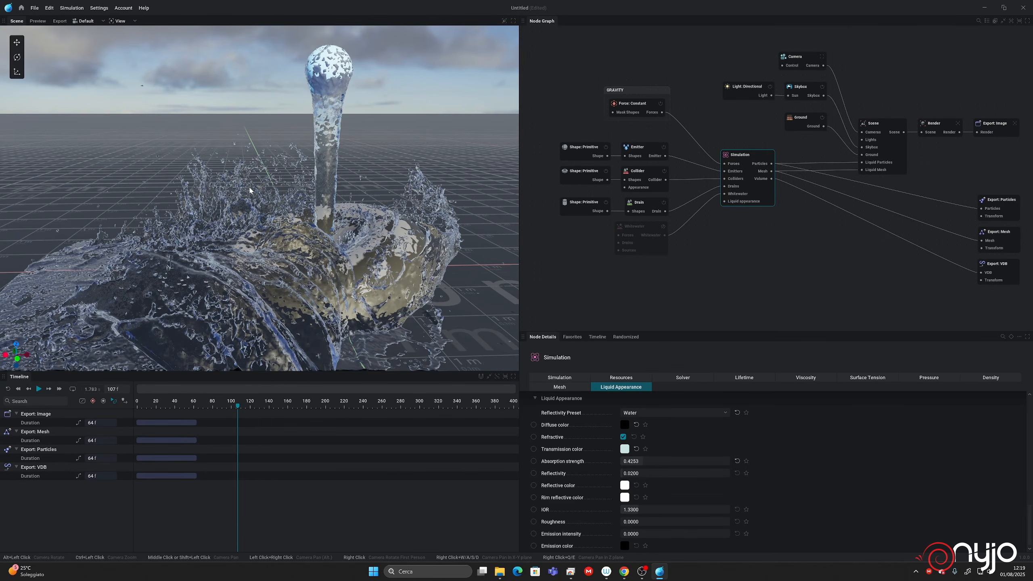
{"action": "left_click", "coordinate": [649, 414]}
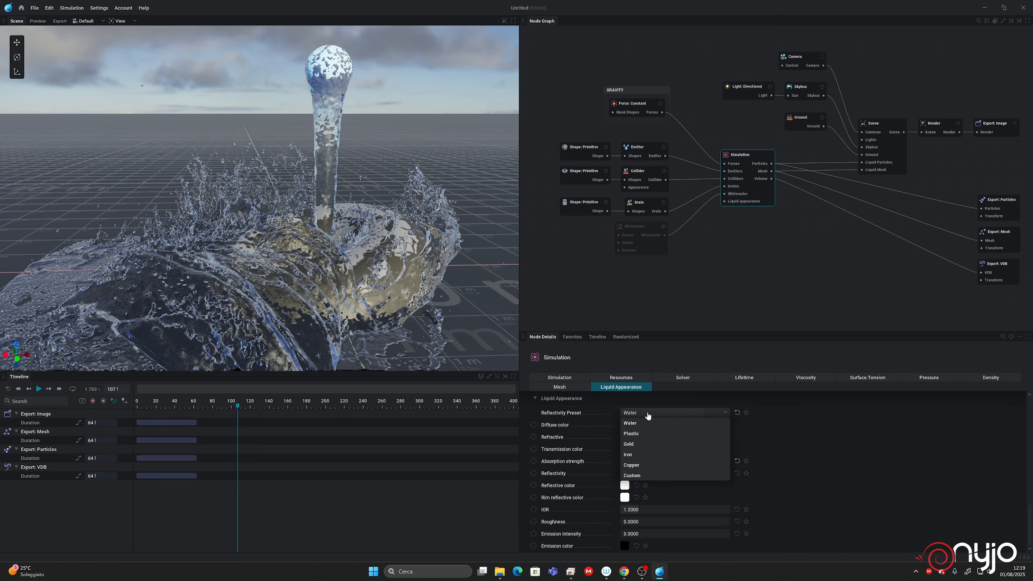
{"action": "left_click", "coordinate": [647, 433]}
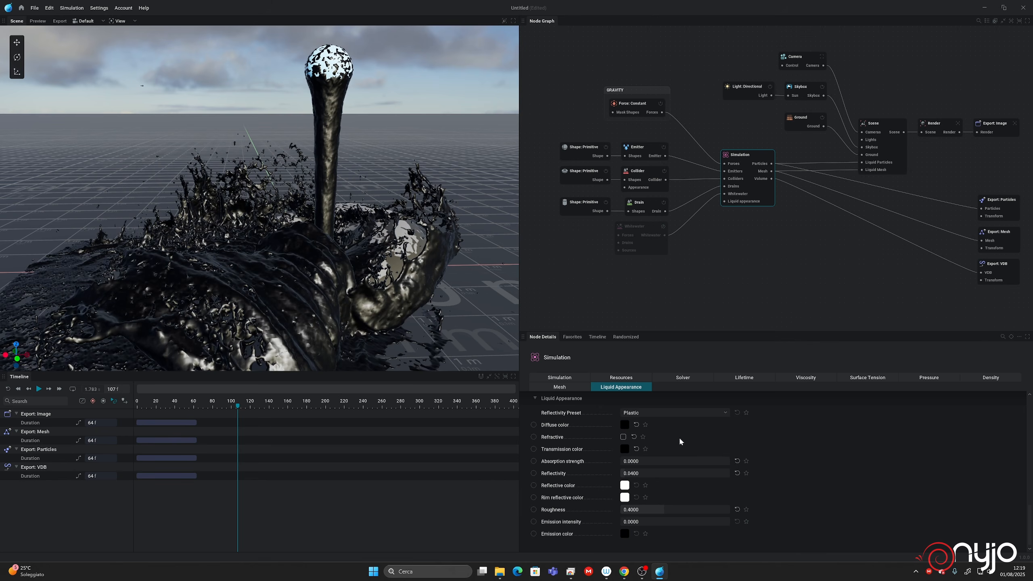
{"action": "left_click", "coordinate": [625, 425]}
{"action": "left_click", "coordinate": [658, 441]}
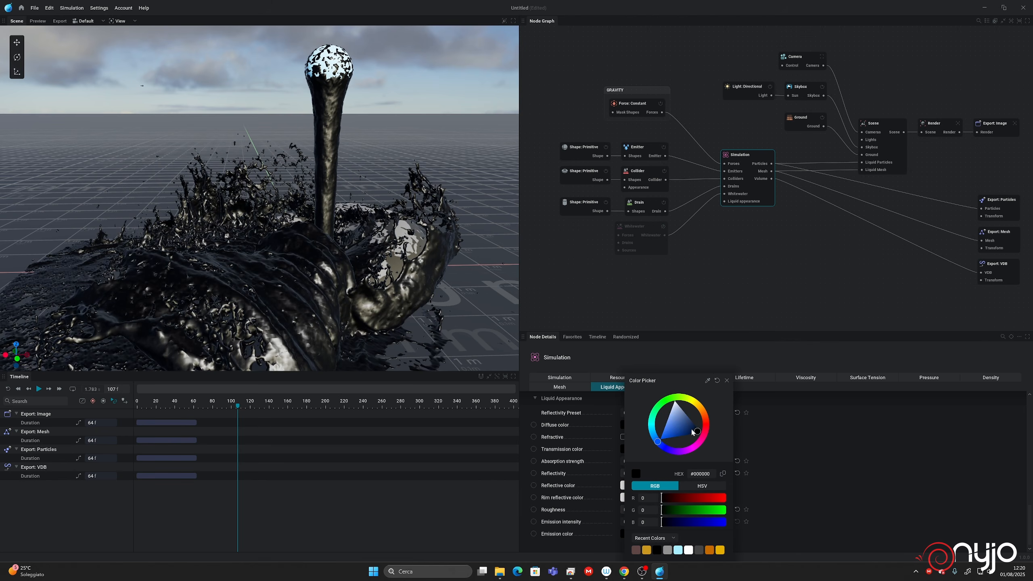
{"action": "left_click_drag", "start_coordinate": [692, 431], "coordinate": [673, 431]}
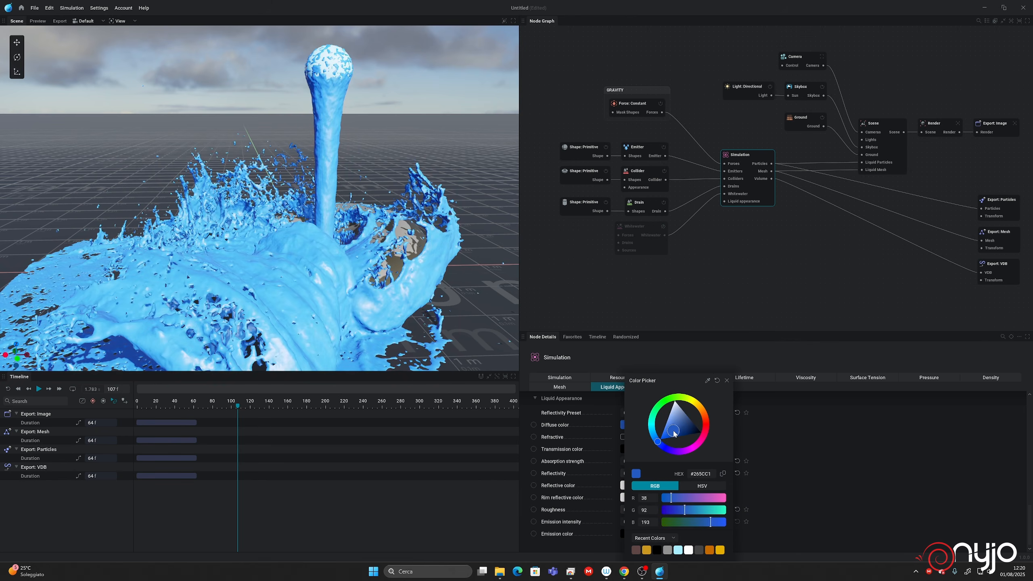
{"action": "left_click", "coordinate": [872, 472]}
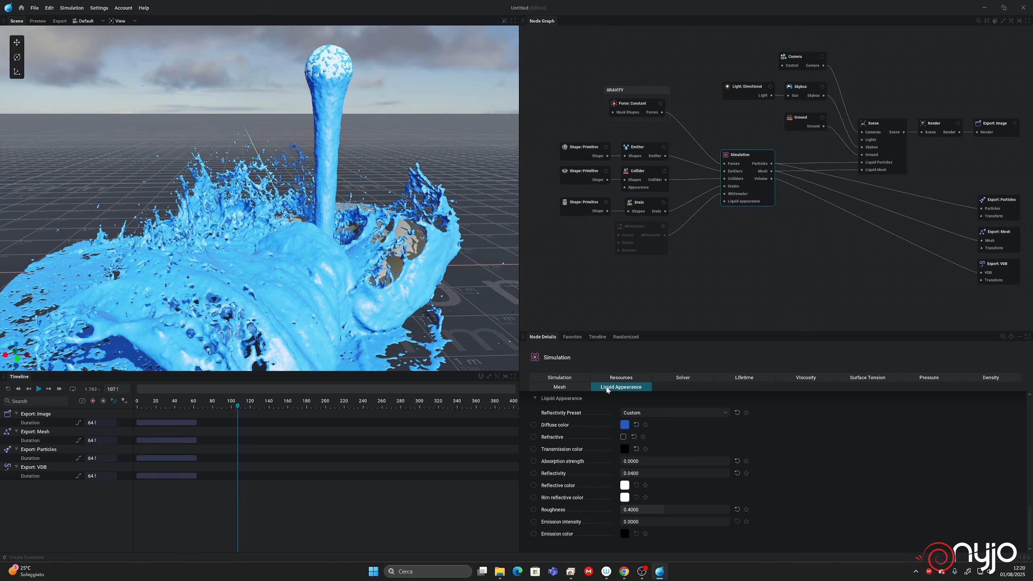
Step: In the Simulation node's mesh settings, toggle meshing off and back on, then enable higher quality meshing
{"action": "scroll", "coordinate": [651, 415], "scroll_direction": "up", "scroll_amount": 2}
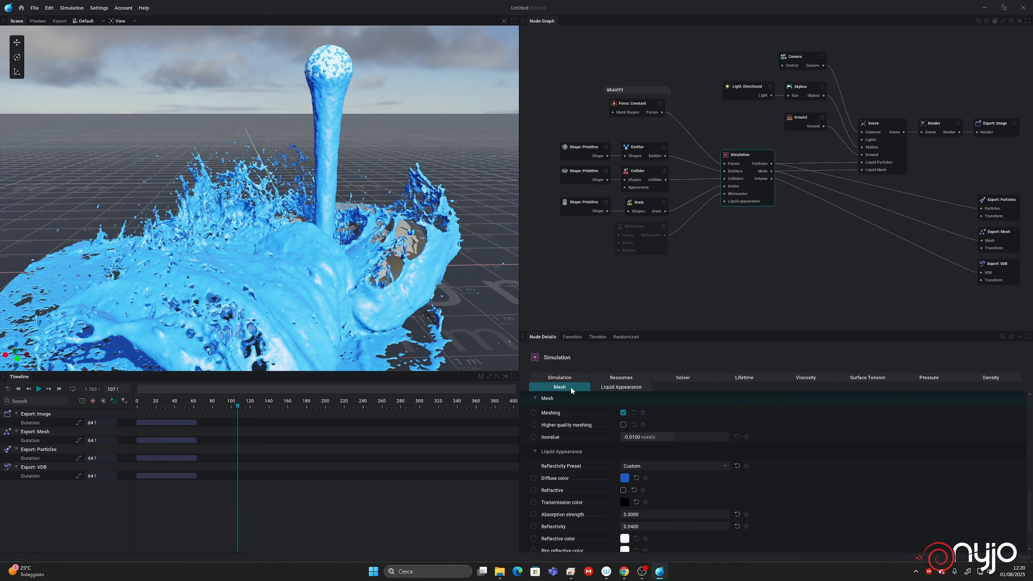
{"action": "left_click", "coordinate": [623, 413]}
{"action": "left_click", "coordinate": [623, 414]}
{"action": "mouse_move", "coordinate": [560, 426]}
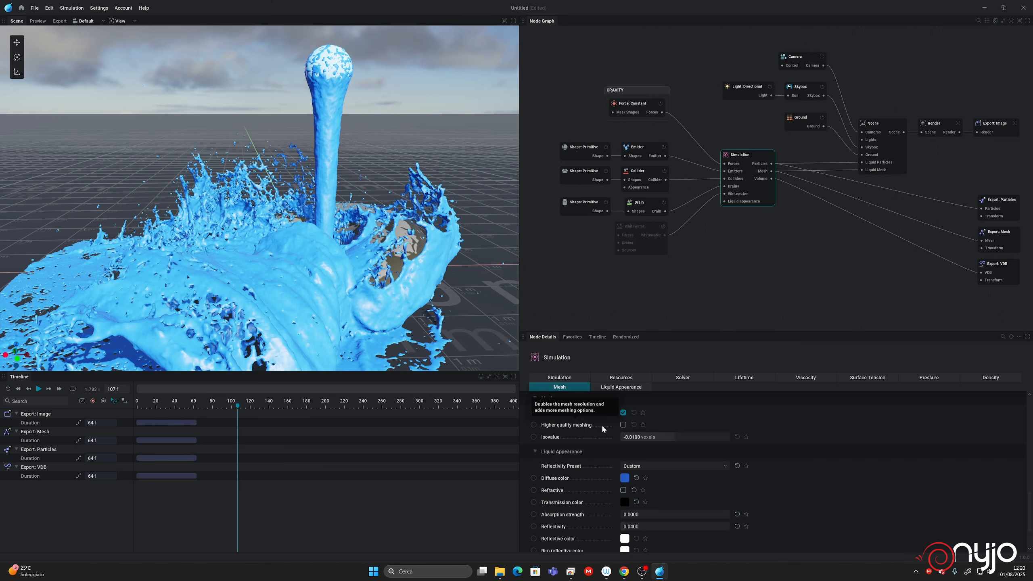
{"action": "left_click", "coordinate": [623, 425]}
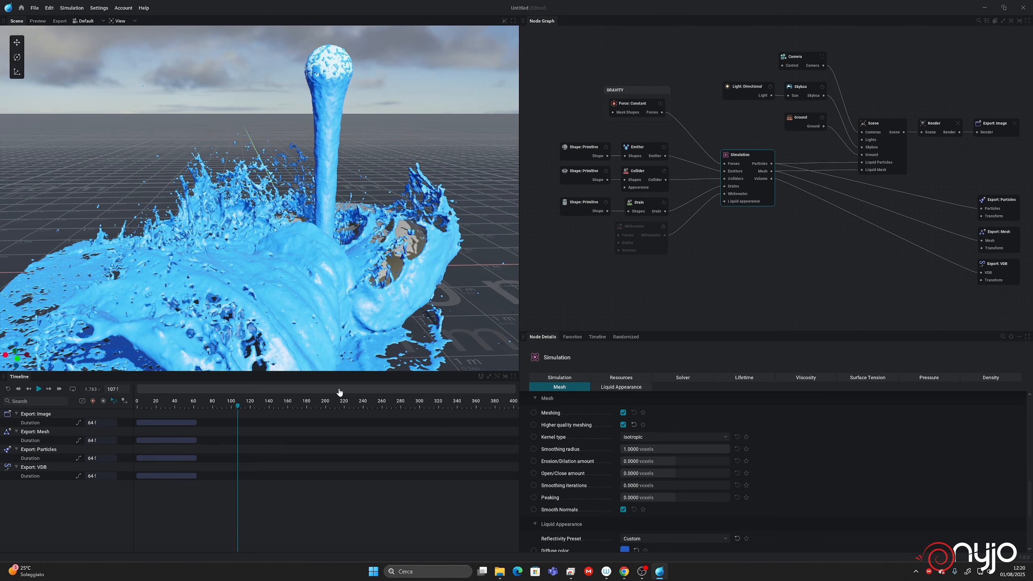
Step: Restart the simulation and play it to about frame 162, pausing around frame 138 to inspect the smoother liquid mesh
{"action": "left_click", "coordinate": [9, 390]}
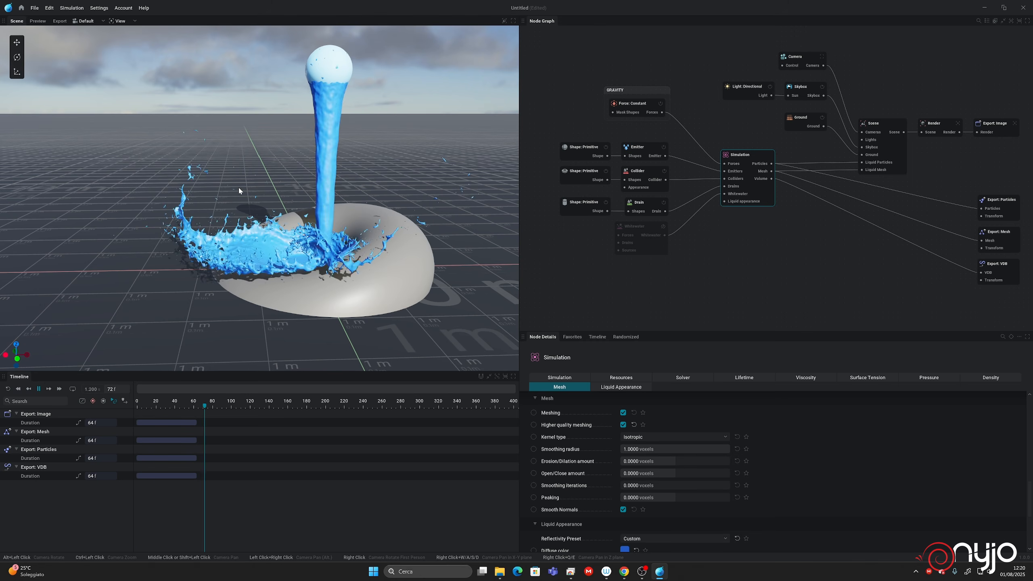
{"action": "key", "text": "space"}
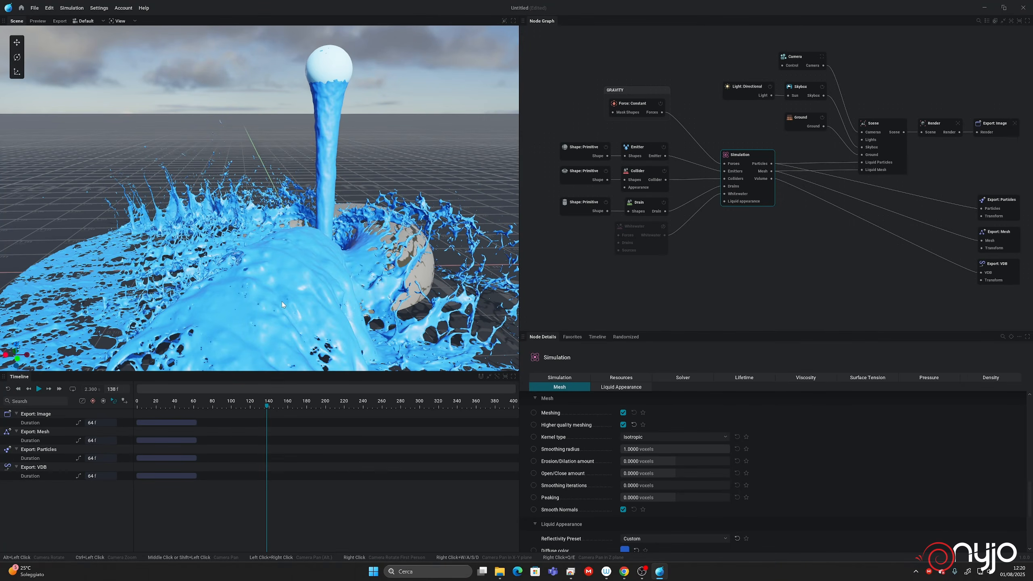
{"action": "mouse_move", "coordinate": [280, 300]}
{"action": "left_mouse_down", "text": "alt"}
{"action": "mouse_move", "coordinate": [260, 295]}
{"action": "mouse_move", "coordinate": [366, 281]}
{"action": "mouse_move", "coordinate": [248, 294]}
{"action": "mouse_move", "coordinate": [312, 292]}
{"action": "left_mouse_up", "text": "alt"}
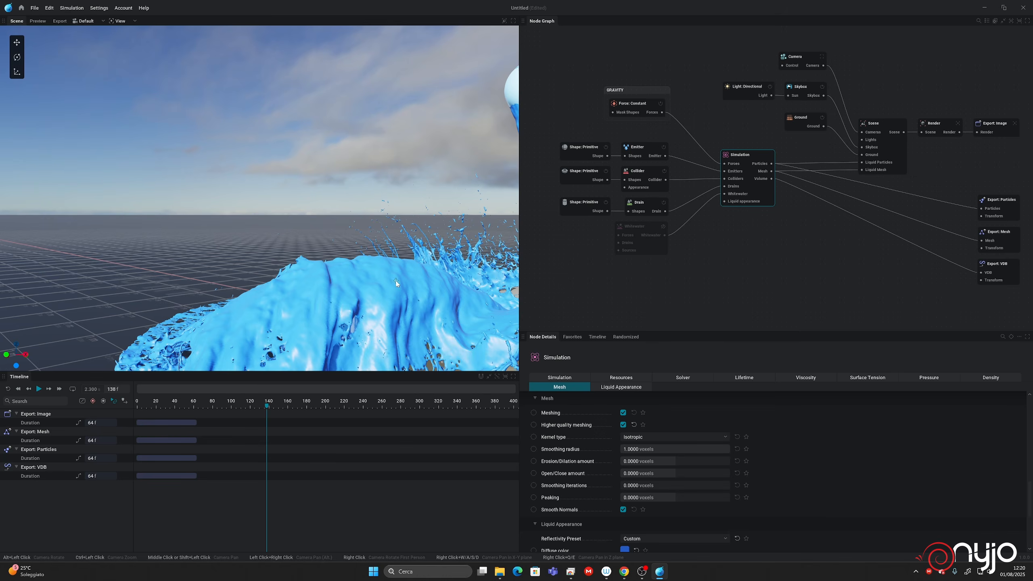
{"action": "left_click_drag", "start_coordinate": [396, 281], "coordinate": [447, 287], "text": "alt"}
{"action": "key", "text": "space"}
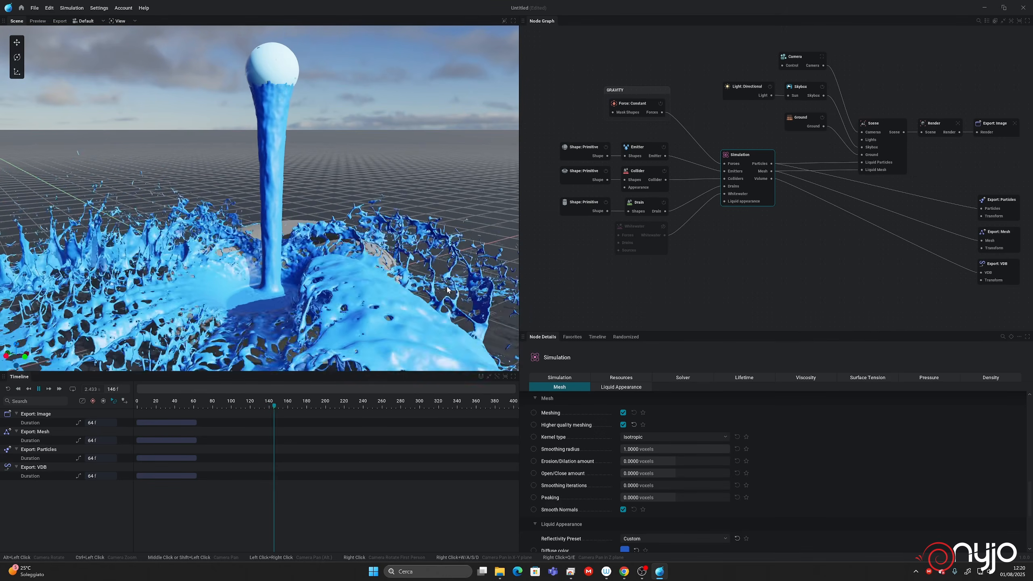
{"action": "key", "text": "space"}
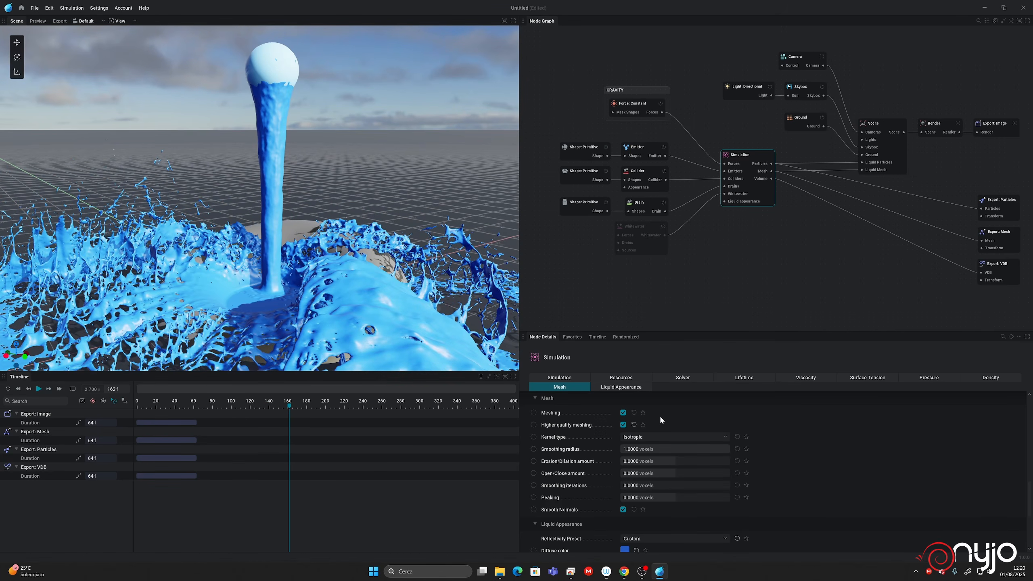
Step: Compare the Isotropic and Anisotropic mesh kernel types, leave it on Anisotropic, and turn off higher quality meshing
{"action": "left_click", "coordinate": [651, 437]}
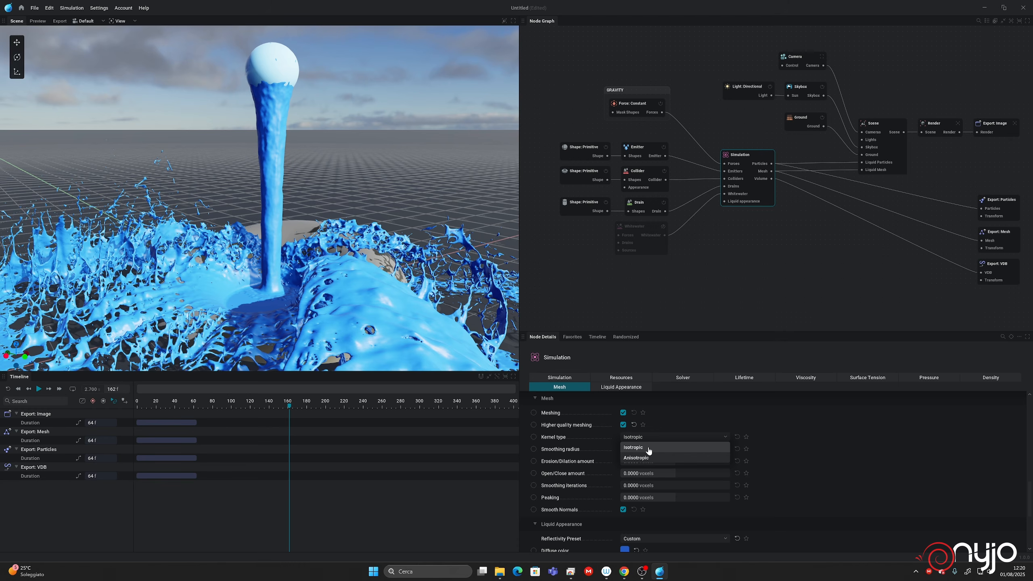
{"action": "left_click", "coordinate": [648, 458]}
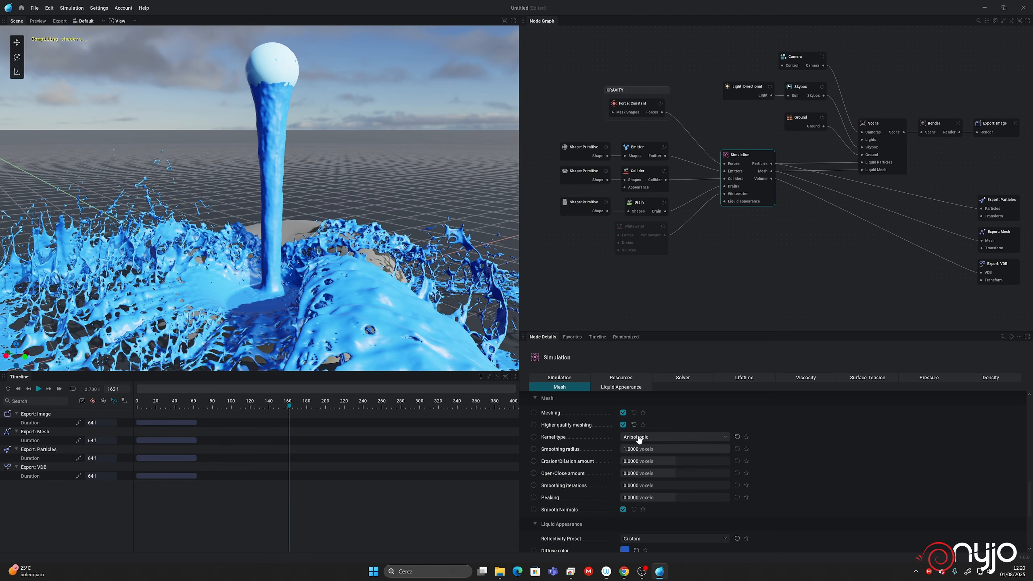
{"action": "left_click", "coordinate": [637, 437]}
{"action": "left_click", "coordinate": [643, 448]}
{"action": "left_click", "coordinate": [675, 438]}
{"action": "left_click", "coordinate": [637, 463]}
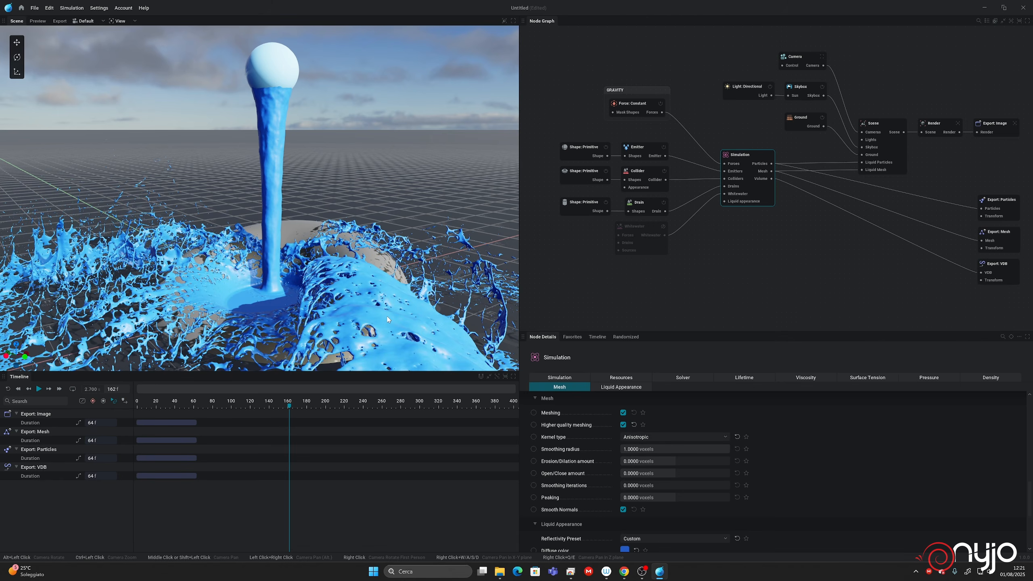
{"action": "mouse_move", "coordinate": [335, 289]}
{"action": "left_mouse_down", "text": "alt"}
{"action": "mouse_move", "coordinate": [341, 311]}
{"action": "mouse_move", "coordinate": [326, 334]}
{"action": "mouse_move", "coordinate": [244, 299]}
{"action": "mouse_move", "coordinate": [337, 311]}
{"action": "mouse_move", "coordinate": [392, 291]}
{"action": "mouse_move", "coordinate": [289, 248]}
{"action": "left_mouse_up", "text": "alt"}
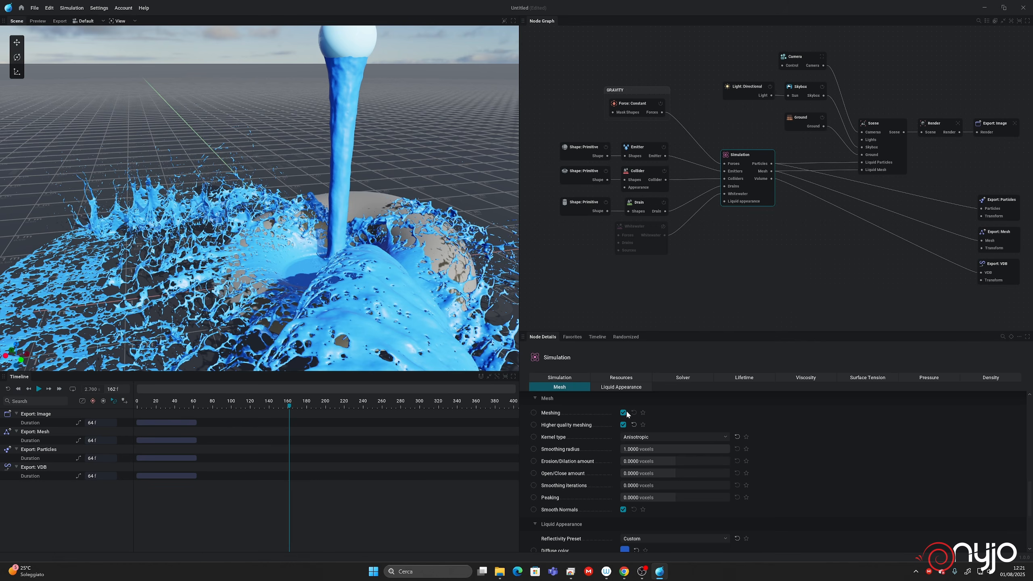
{"action": "left_click", "coordinate": [623, 425]}
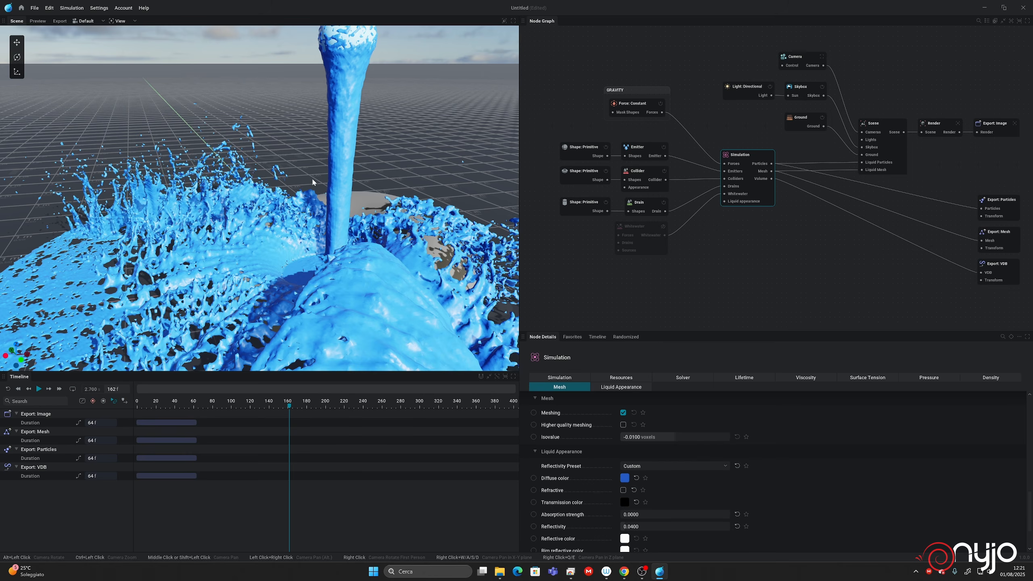
Step: Set the Emitter node's dynamic viscosity coefficient to 15000 mPa·s
{"action": "left_click", "coordinate": [637, 148]}
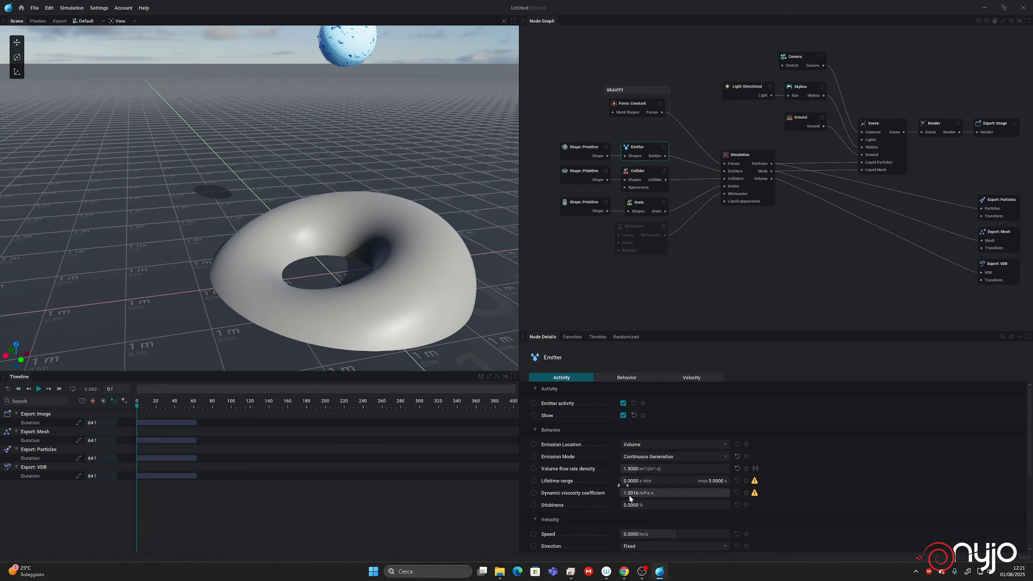
{"action": "left_click", "coordinate": [666, 492]}
{"action": "type", "text": "15000"}
{"action": "key", "text": "Return"}
Step: Set the Simulation node's sub-steps to 8
{"action": "left_click", "coordinate": [759, 161]}
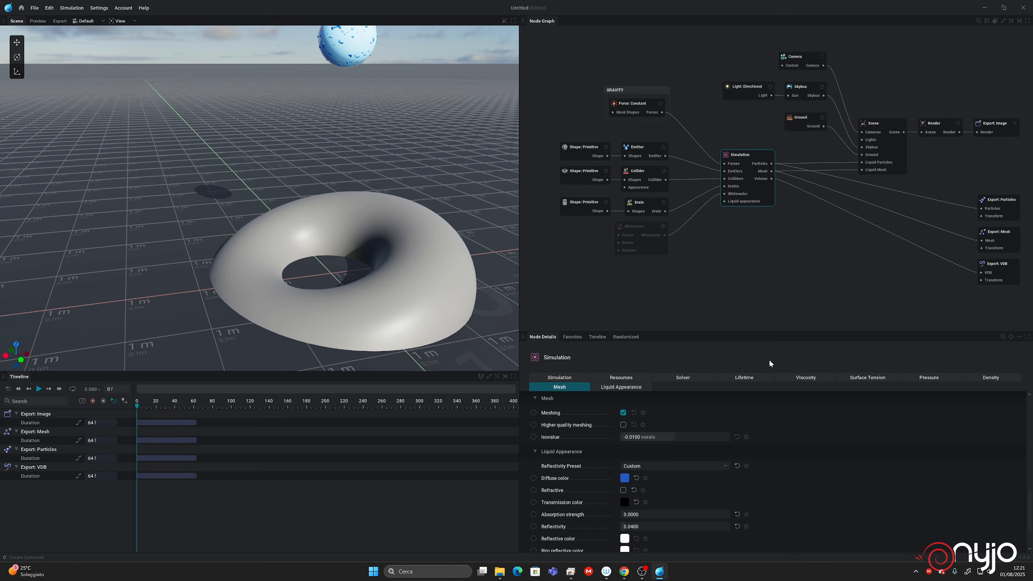
{"action": "left_click", "coordinate": [571, 379]}
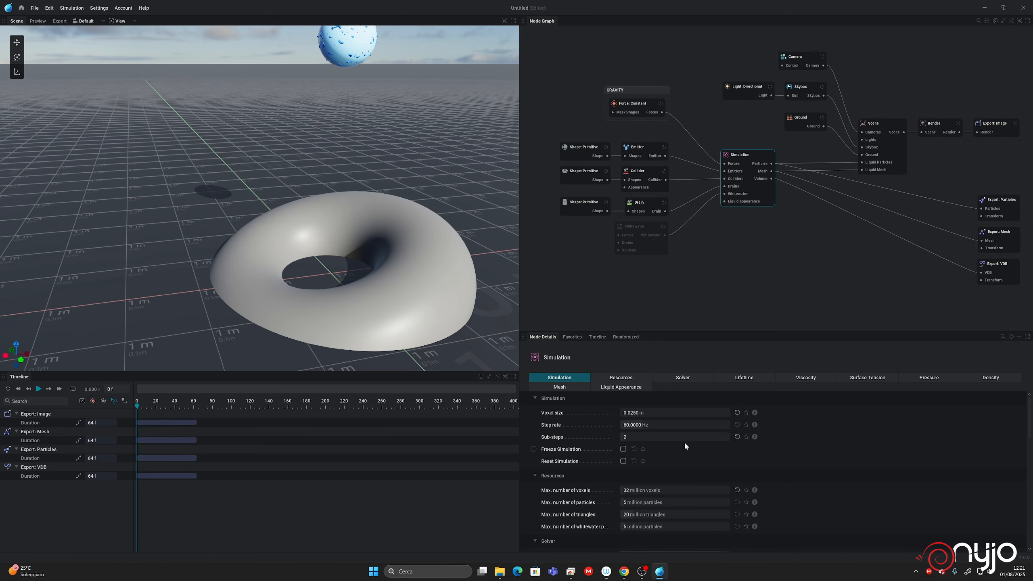
{"action": "scroll", "coordinate": [683, 440], "scroll_direction": "down", "scroll_amount": 2}
{"action": "scroll", "coordinate": [682, 440], "scroll_direction": "up", "scroll_amount": 2}
{"action": "left_click", "coordinate": [652, 436]}
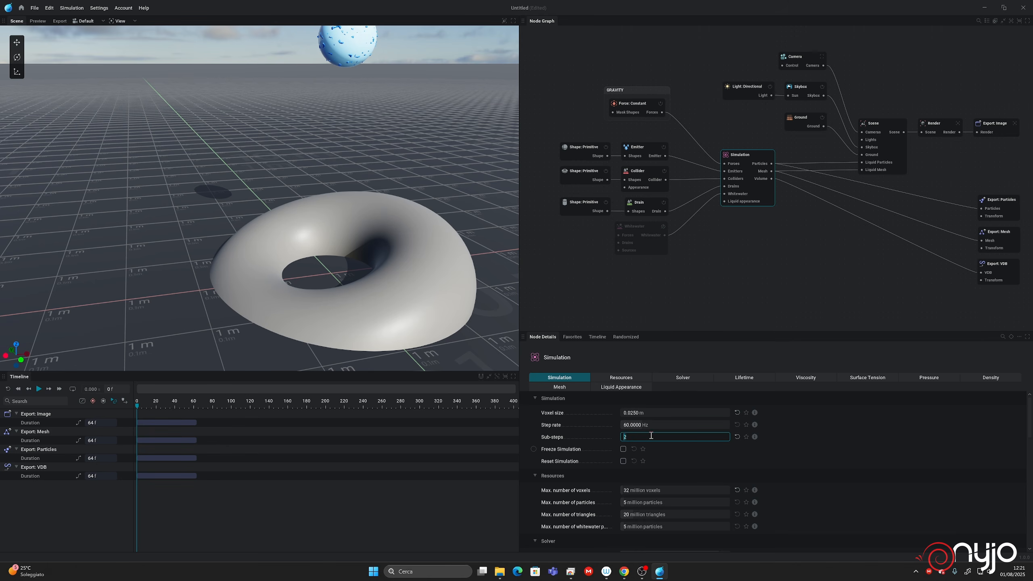
{"action": "type", "text": "8"}
{"action": "key", "text": "Return"}
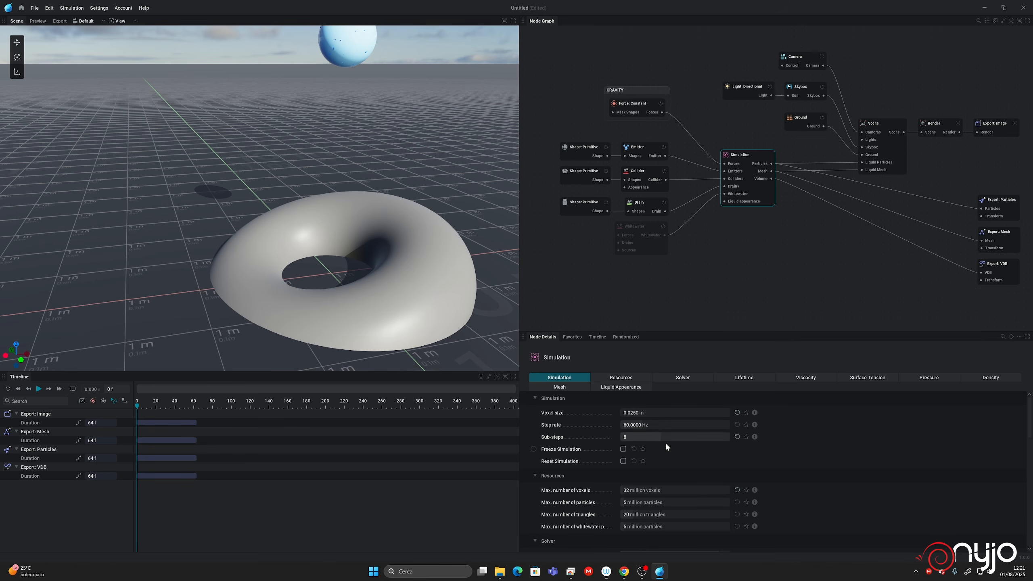
Step: Enable viscosity simulation on the Simulation node and play the viscous liquid to about frame 139
{"action": "scroll", "coordinate": [701, 470], "scroll_direction": "down", "scroll_amount": 3}
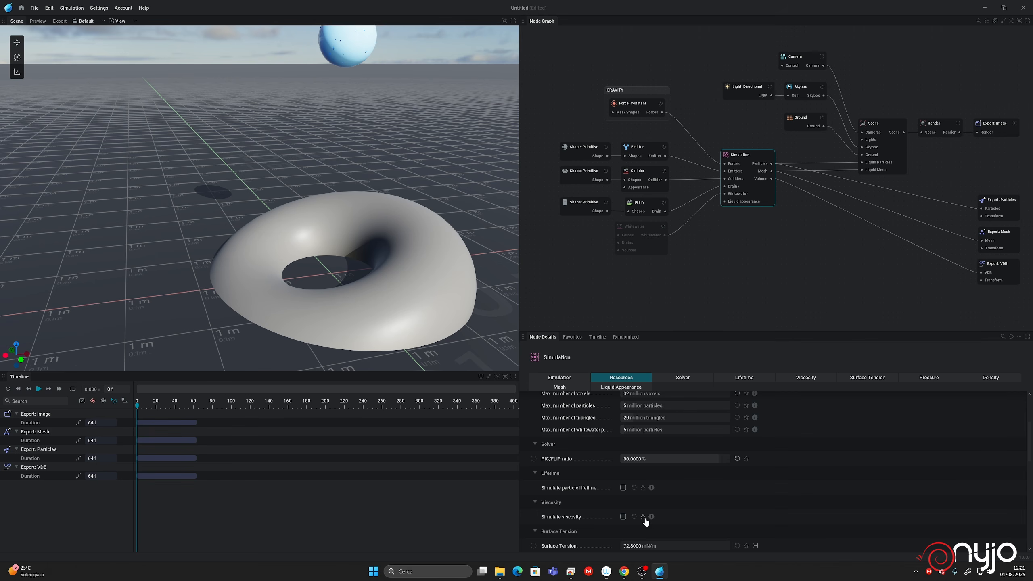
{"action": "left_click", "coordinate": [623, 517]}
{"action": "scroll", "coordinate": [730, 458], "scroll_direction": "down", "scroll_amount": 1}
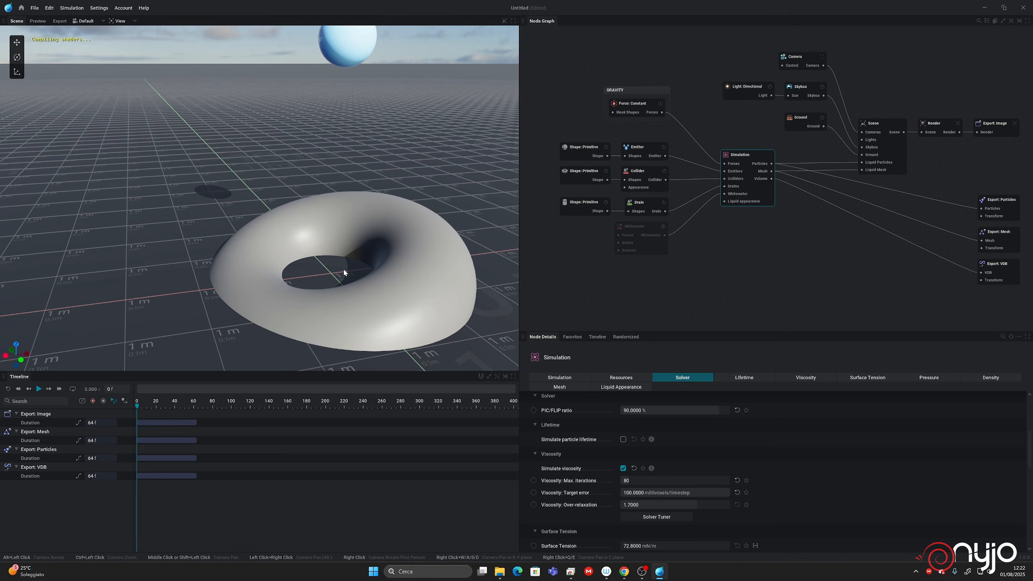
{"action": "key", "text": "space"}
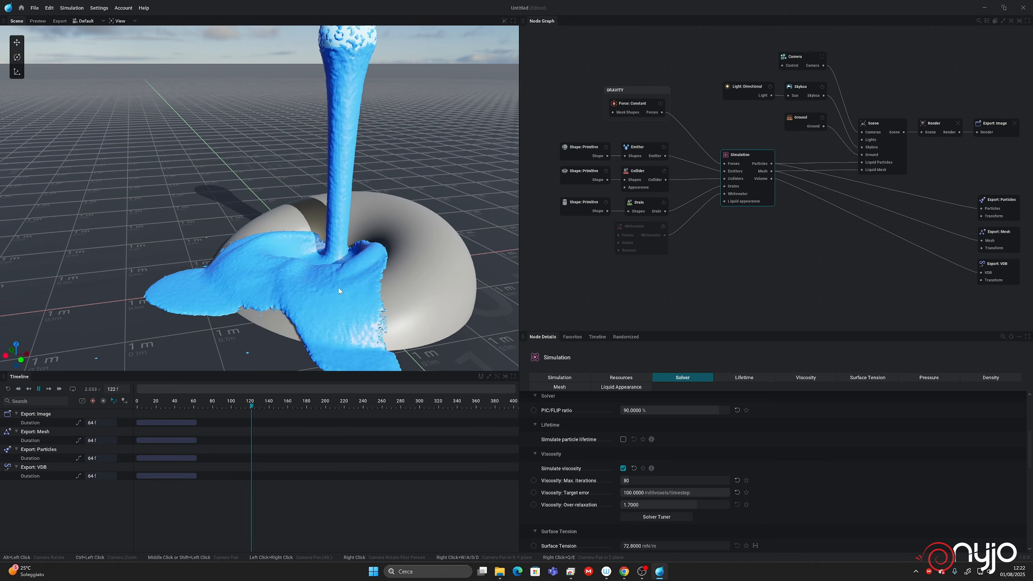
{"action": "key", "text": "space"}
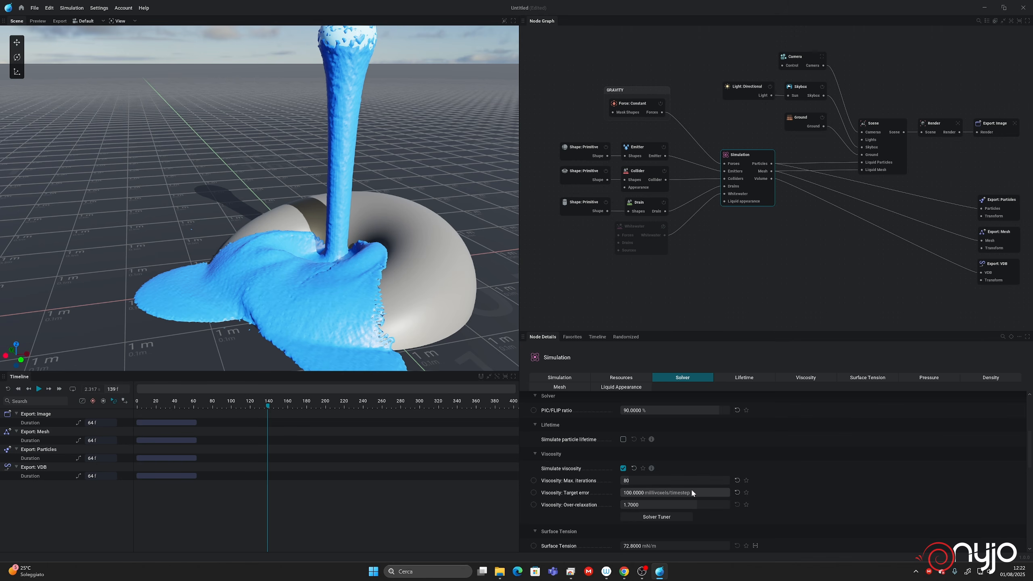
Step: Raise the Emitter's dynamic viscosity coefficient to 150000 mPa·s and play the thicker liquid to about frame 107
{"action": "left_click", "coordinate": [643, 162]}
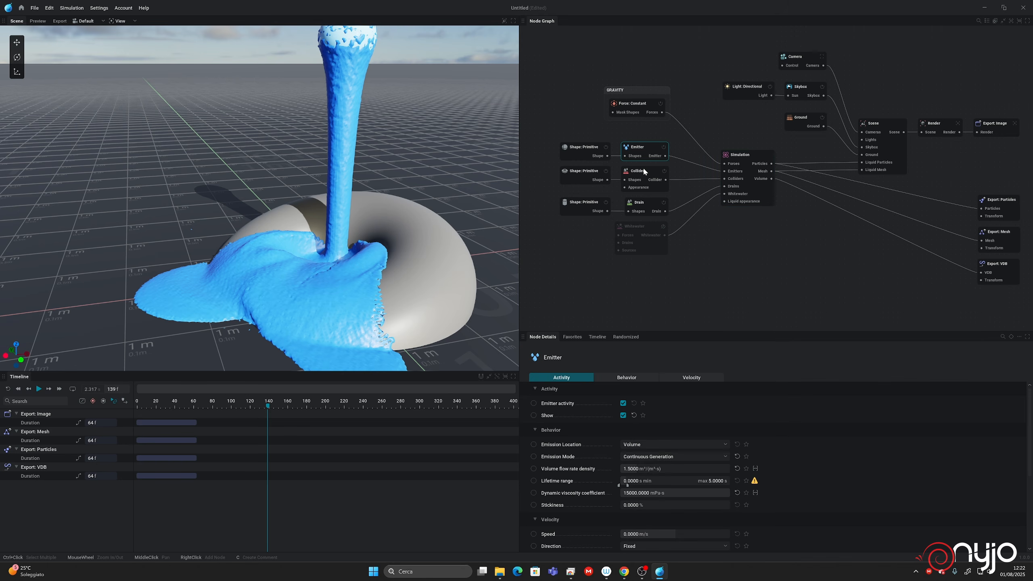
{"action": "left_click", "coordinate": [637, 492]}
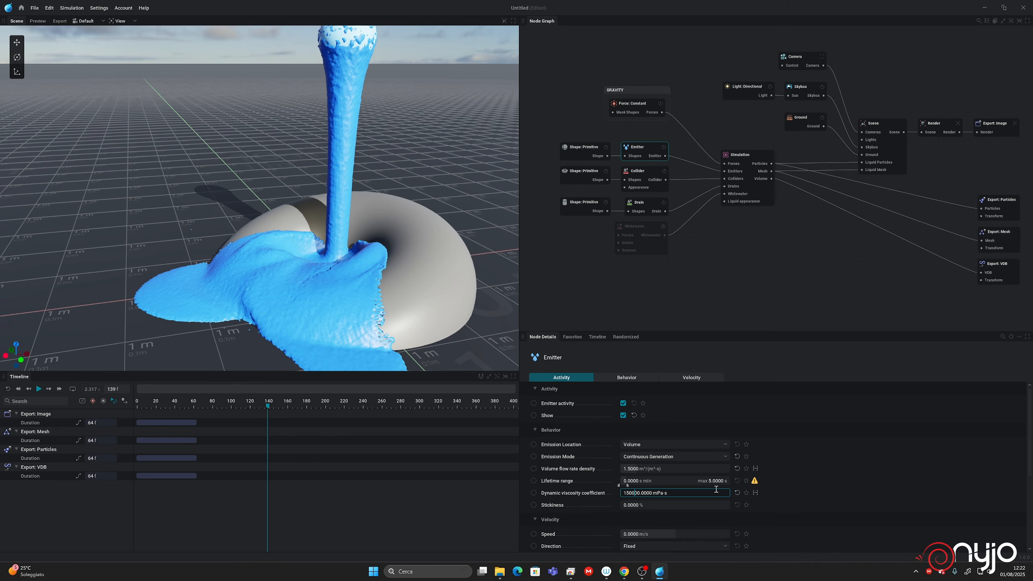
{"action": "key", "text": "Return"}
{"action": "key", "text": "space"}
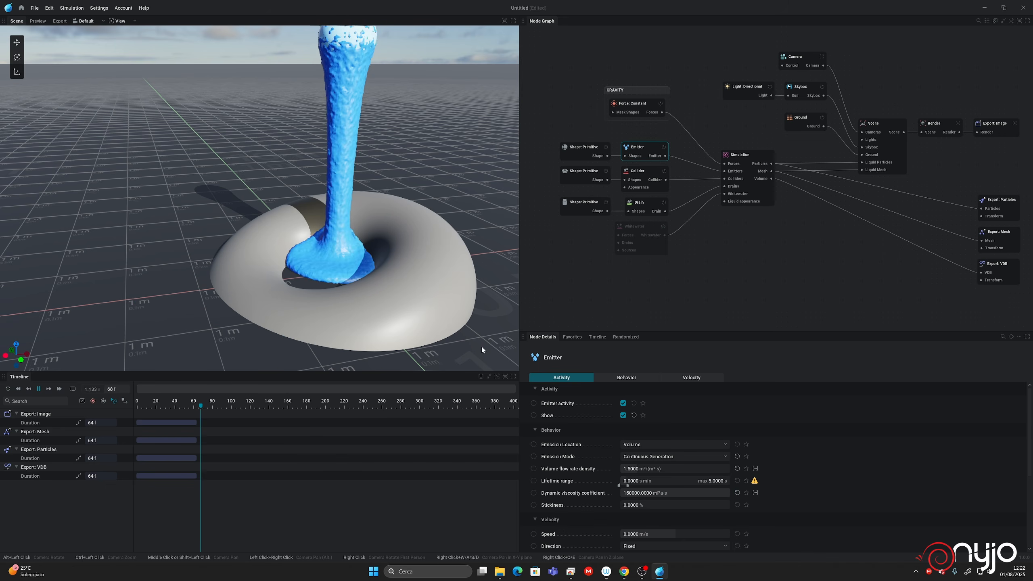
{"action": "key", "text": "space"}
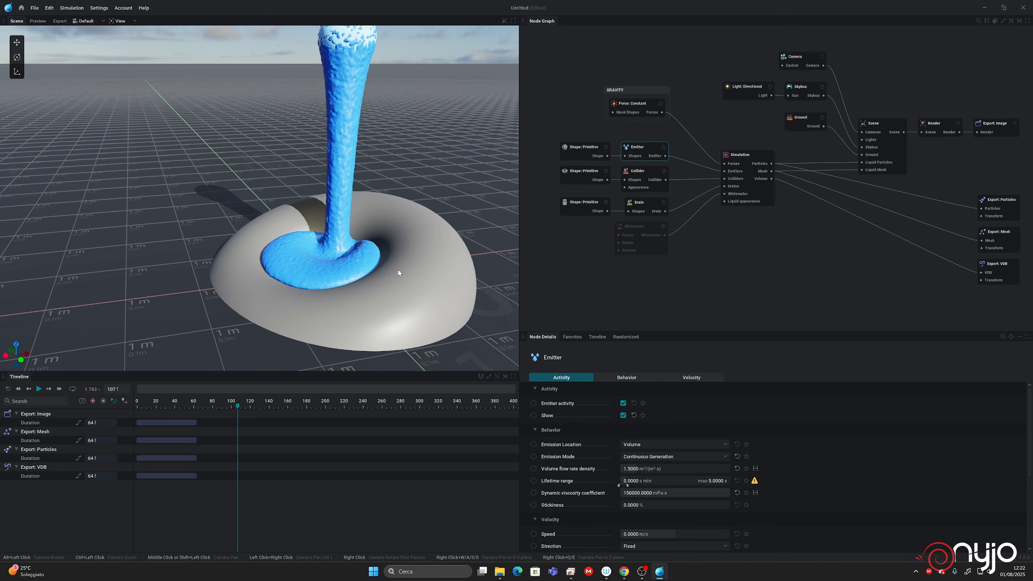
Step: Restart the simulation and move the emitter's sphere back and forth along X during playback, ending near 0.11 m and pausing at about frame 163
{"action": "key", "text": "r"}
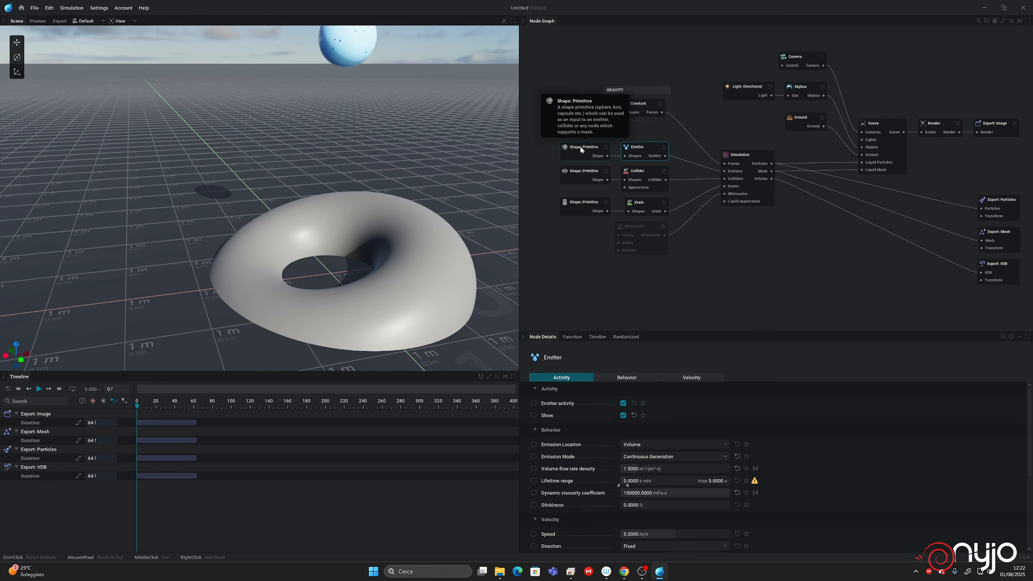
{"action": "left_click", "coordinate": [574, 153]}
{"action": "key", "text": "space"}
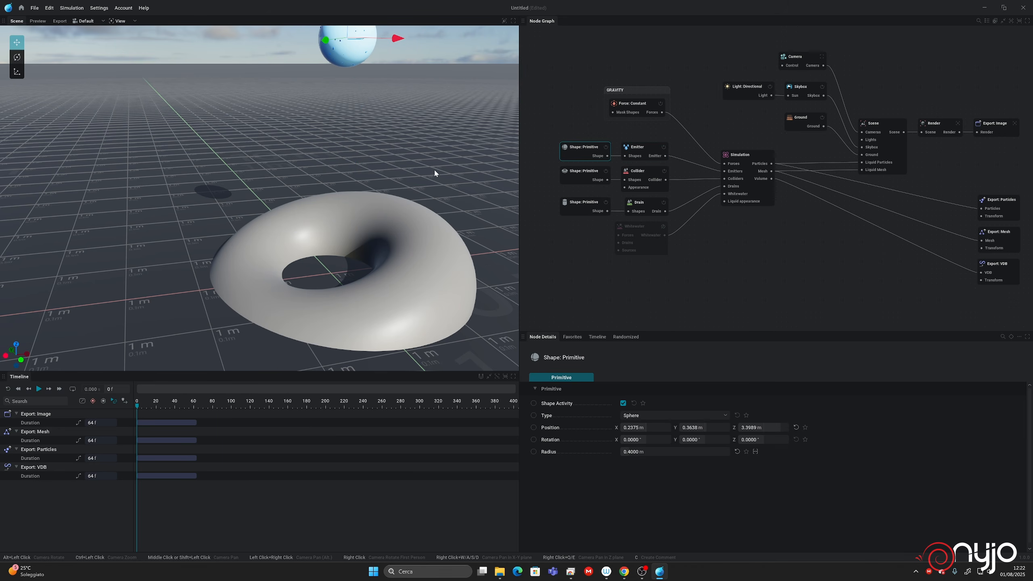
{"action": "left_click_drag", "start_coordinate": [395, 40], "coordinate": [348, 60]}
{"action": "key", "text": "space"}
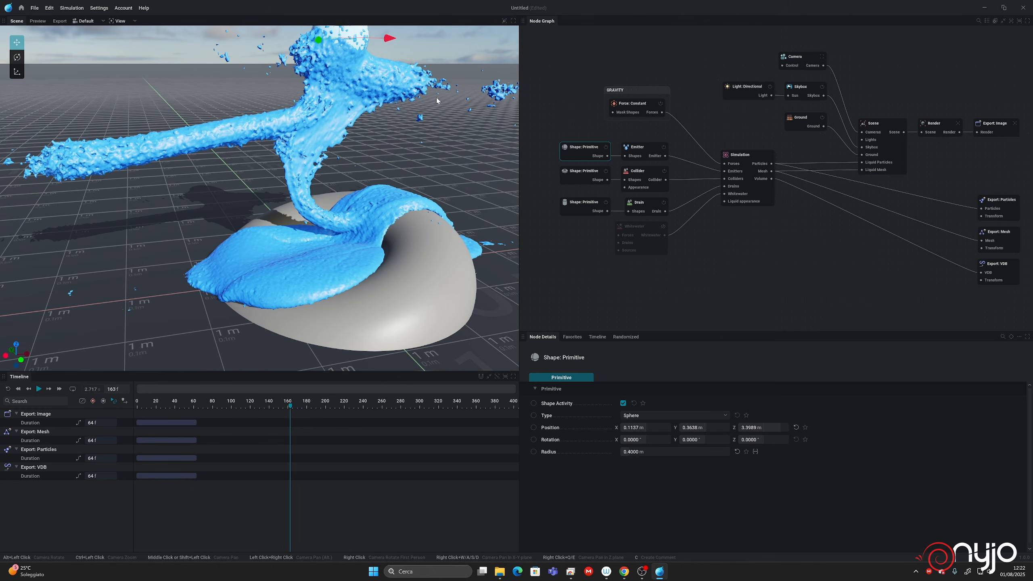
Step: Set the Emitter node's stickiness to 50% and its dynamic viscosity coefficient to 1500000 mPa·s
{"action": "left_click", "coordinate": [636, 150]}
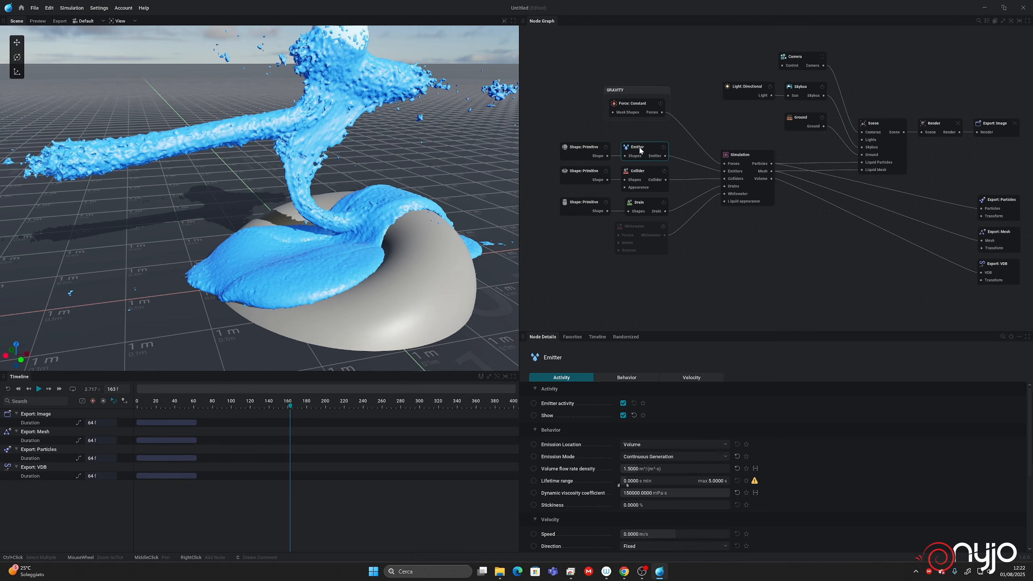
{"action": "left_click", "coordinate": [633, 494]}
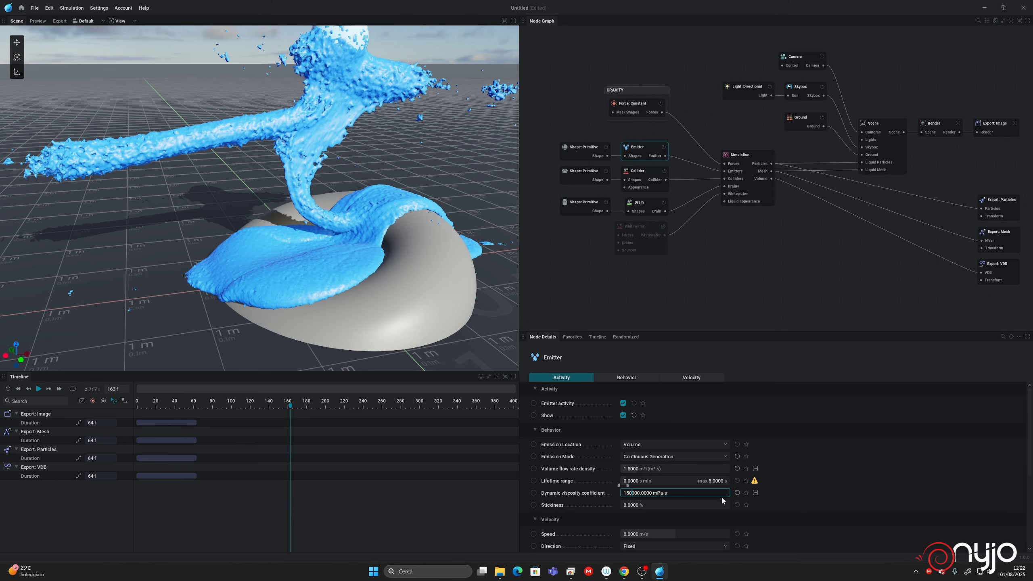
{"action": "left_click", "coordinate": [641, 507]}
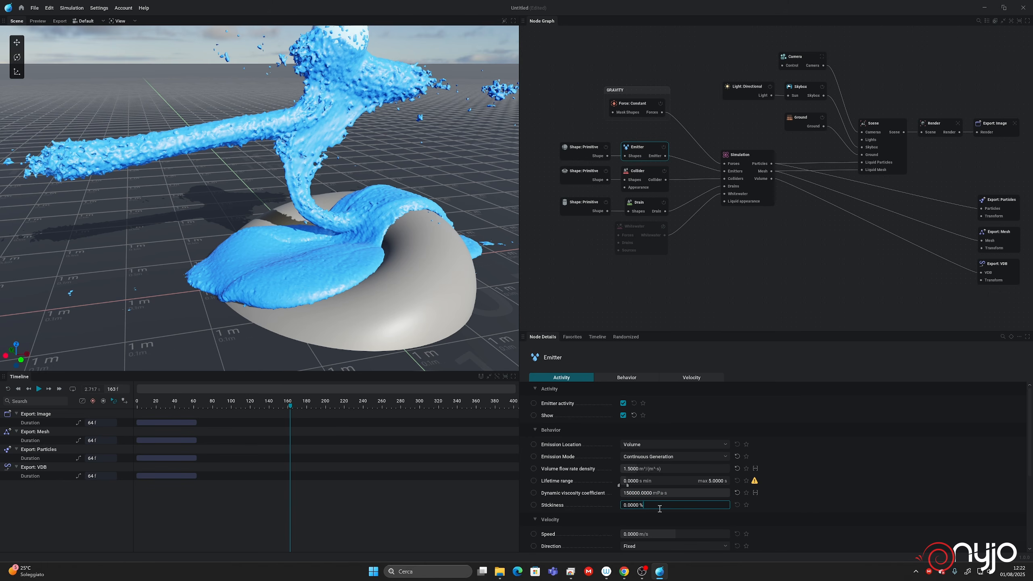
{"action": "type", "text": "5"}
{"action": "key", "text": "Return"}
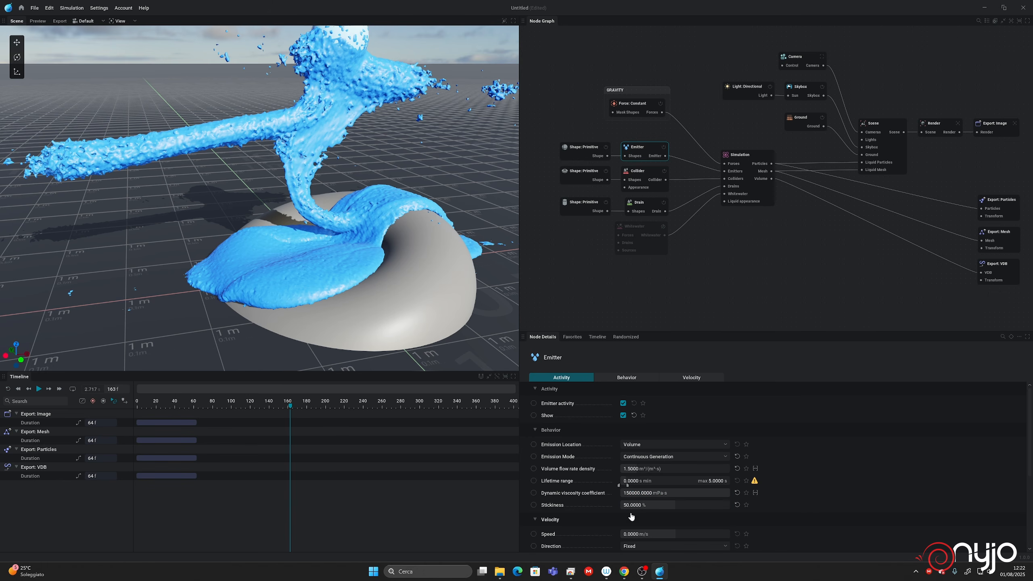
{"action": "left_click", "coordinate": [635, 493]}
{"action": "type", "text": "0"}
{"action": "key", "text": "Return"}
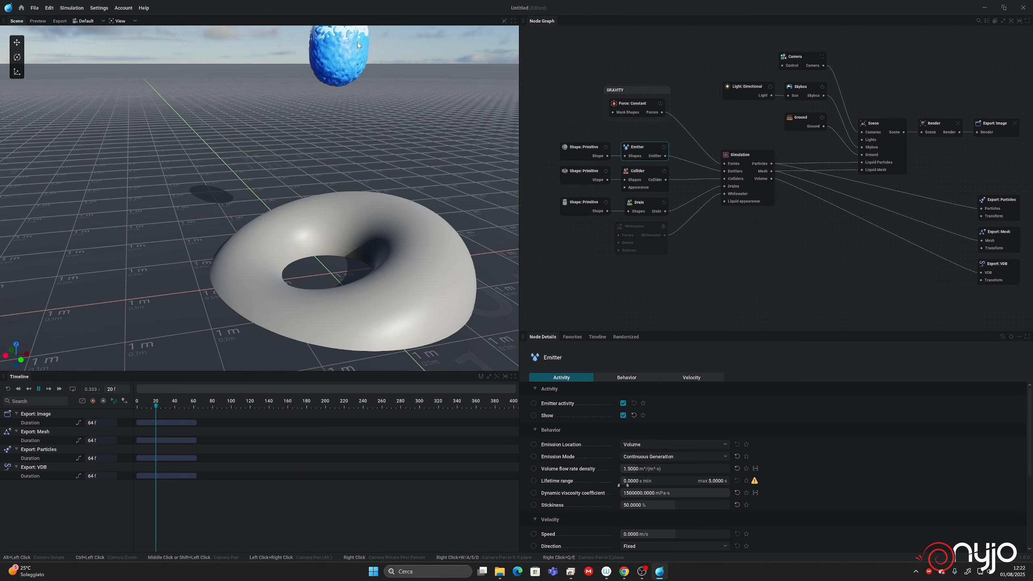
Step: Shift the emitter's sphere along X to about 0.41 m while the liquid pours, pausing at about frame 309
{"action": "left_click", "coordinate": [584, 148]}
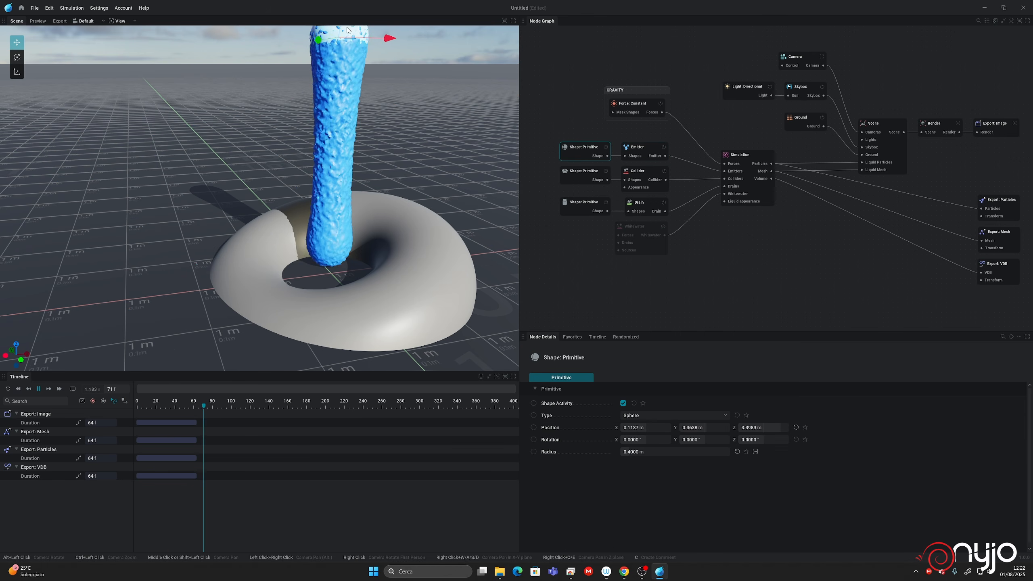
{"action": "left_click_drag", "start_coordinate": [396, 40], "coordinate": [405, 66]}
{"action": "mouse_move", "coordinate": [257, 324]}
{"action": "left_mouse_down", "text": "alt"}
{"action": "mouse_move", "coordinate": [331, 317]}
{"action": "mouse_move", "coordinate": [256, 313]}
{"action": "mouse_move", "coordinate": [272, 330]}
{"action": "left_mouse_up", "text": "alt"}
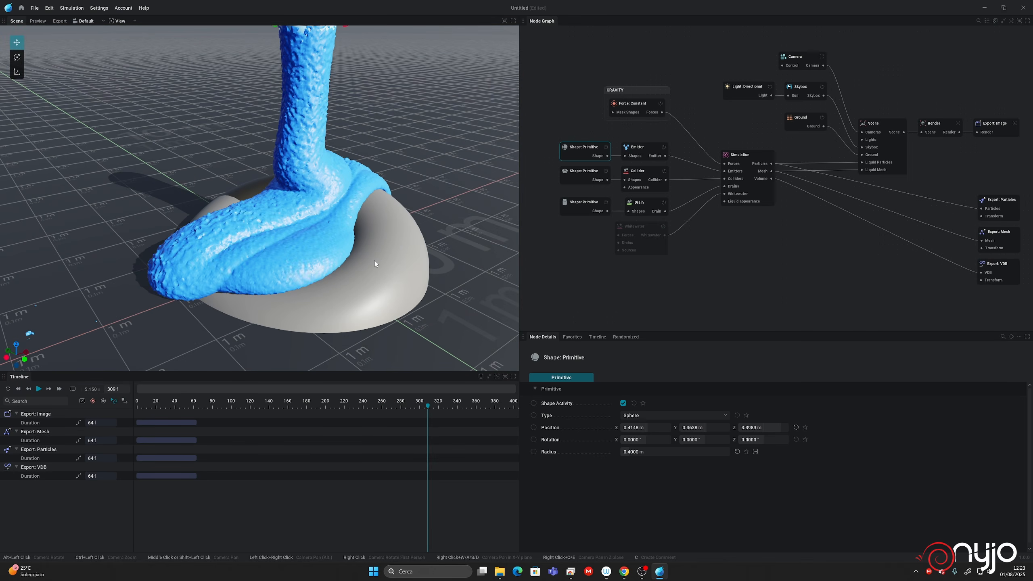
{"action": "key", "text": "space"}
Step: Set the Simulation node's voxel size to 0.015 m
{"action": "left_click", "coordinate": [635, 149]}
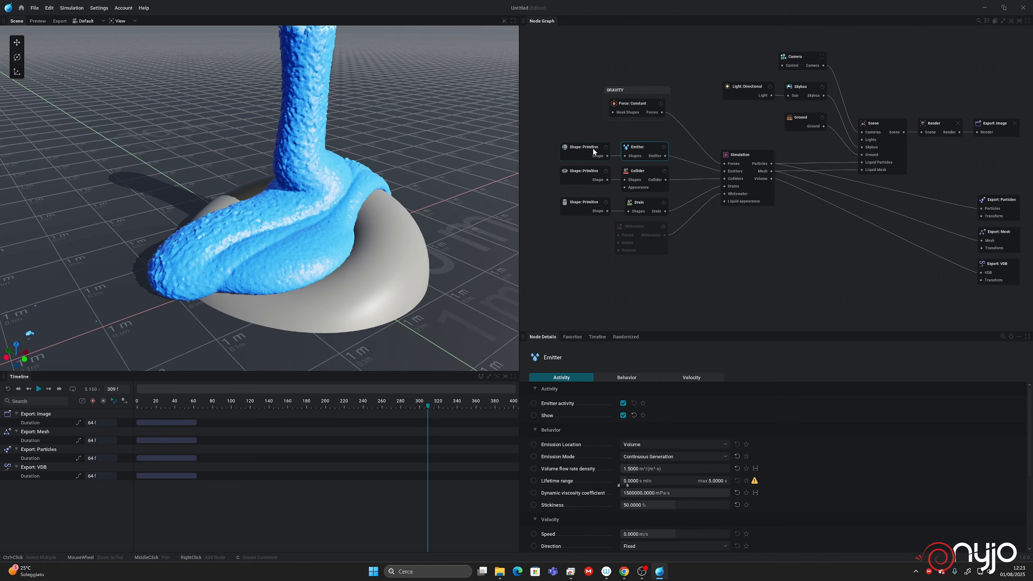
{"action": "left_click", "coordinate": [740, 187]}
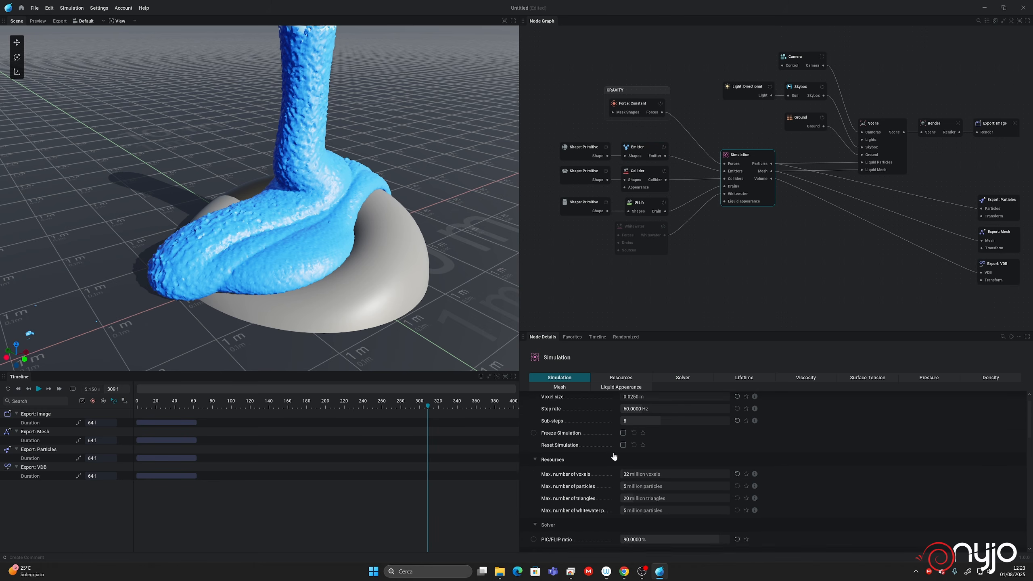
{"action": "scroll", "coordinate": [614, 456], "scroll_direction": "up", "scroll_amount": 1}
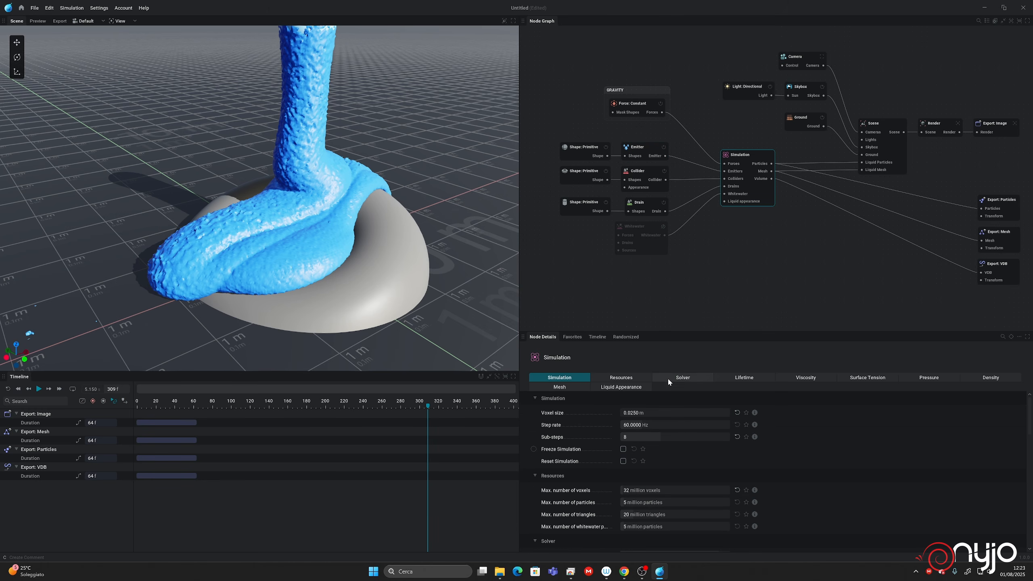
{"action": "left_click", "coordinate": [661, 413]}
{"action": "left_click_drag", "start_coordinate": [667, 414], "coordinate": [469, 412]}
{"action": "type", "text": "0."}
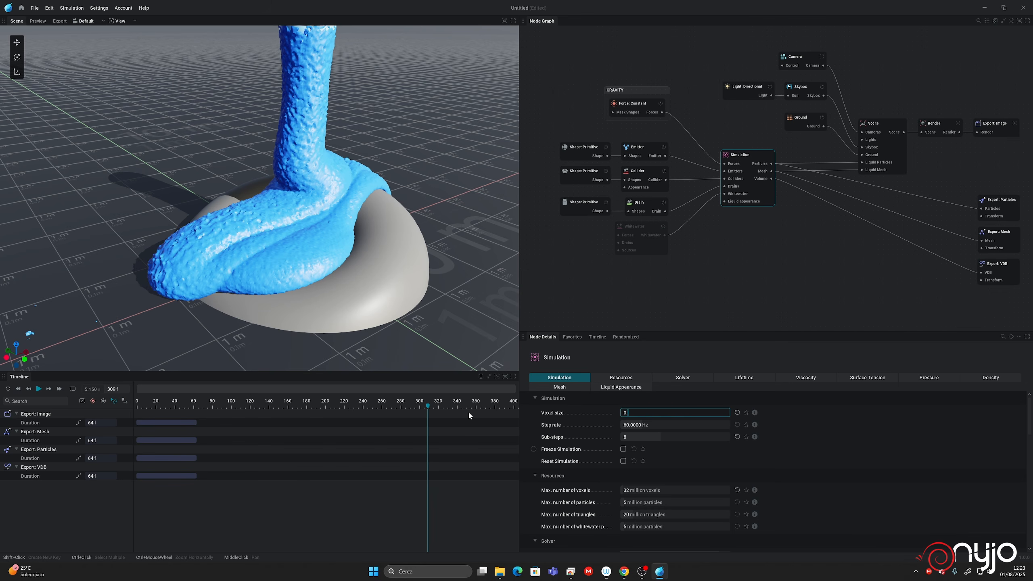
{"action": "type", "text": "015"}
{"action": "key", "text": "Return"}
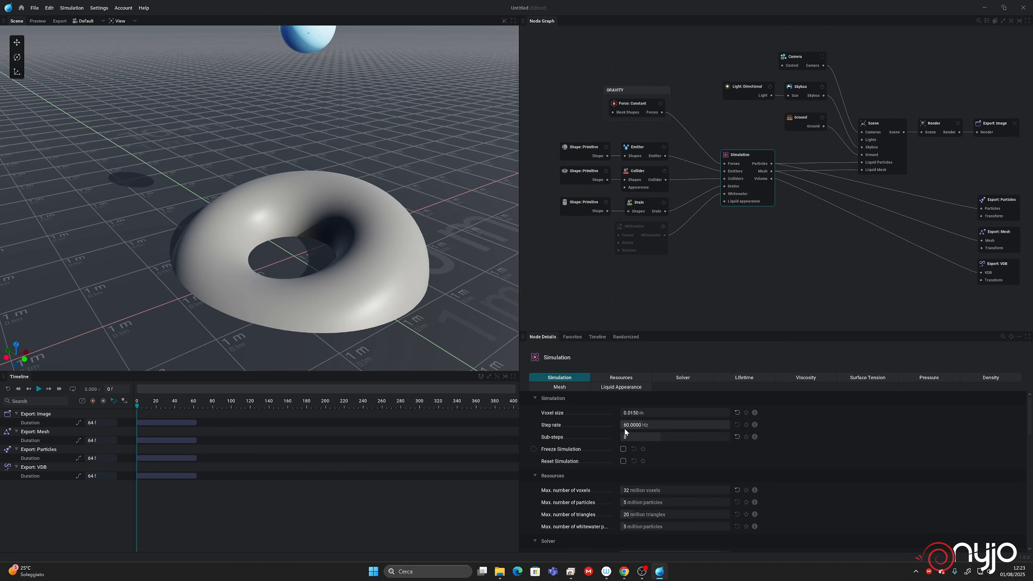
Step: Set the Simulation solver's PIC/FLIP ratio to 10%
{"action": "scroll", "coordinate": [667, 480], "scroll_direction": "down", "scroll_amount": 3}
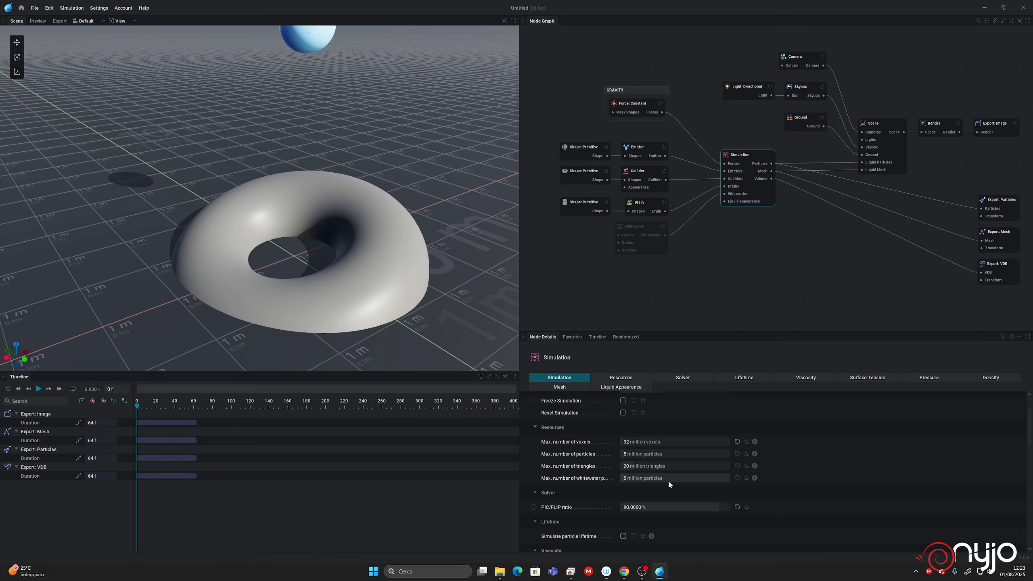
{"action": "left_click", "coordinate": [662, 490]}
{"action": "left_click_drag", "start_coordinate": [671, 490], "coordinate": [558, 495]}
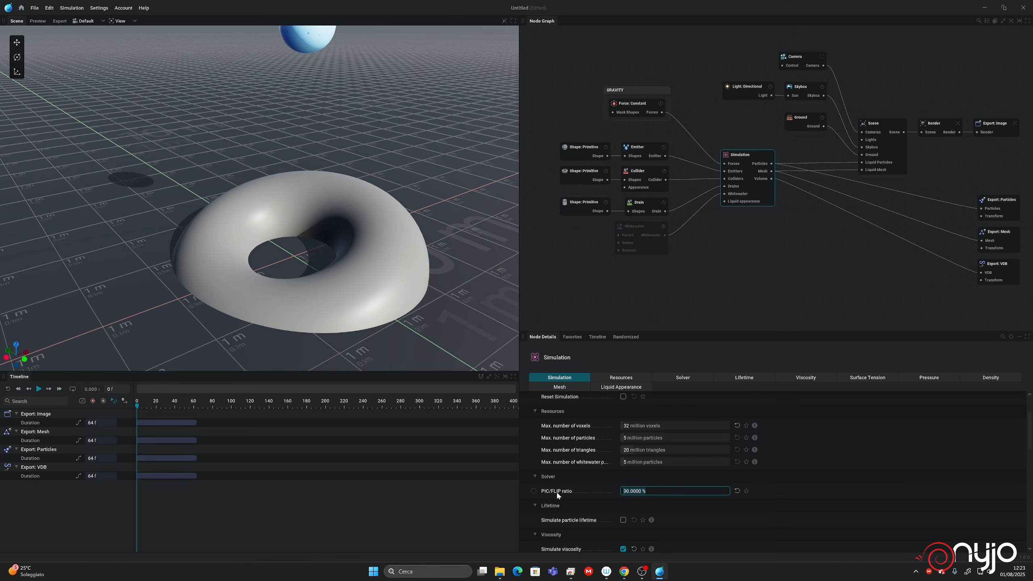
{"action": "type", "text": "10"}
{"action": "key", "text": "Return"}
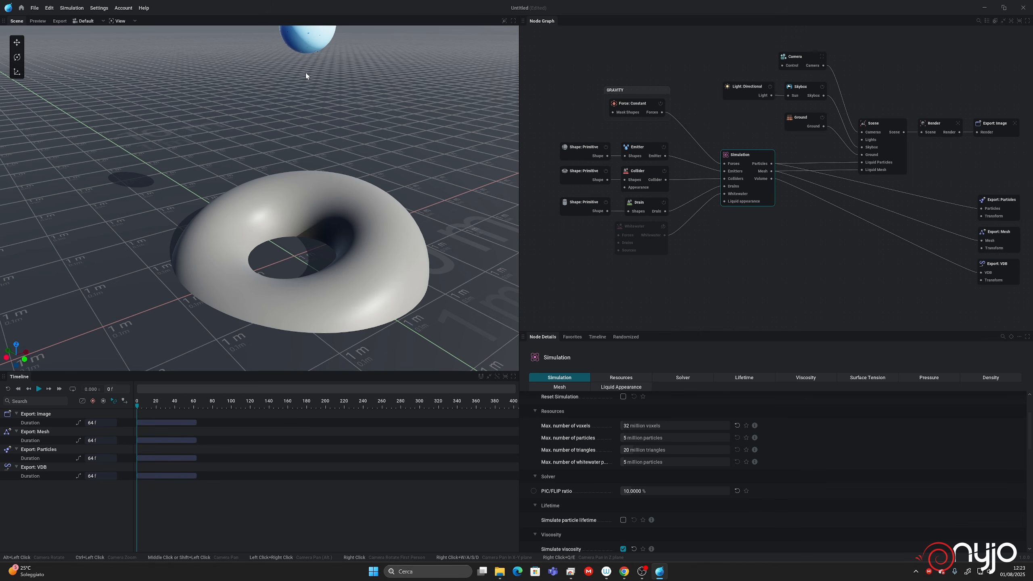
Step: Play the finer simulation to about frame 199 while moving the emitter's sphere along X, ending at about 0.42 m
{"action": "key", "text": "space"}
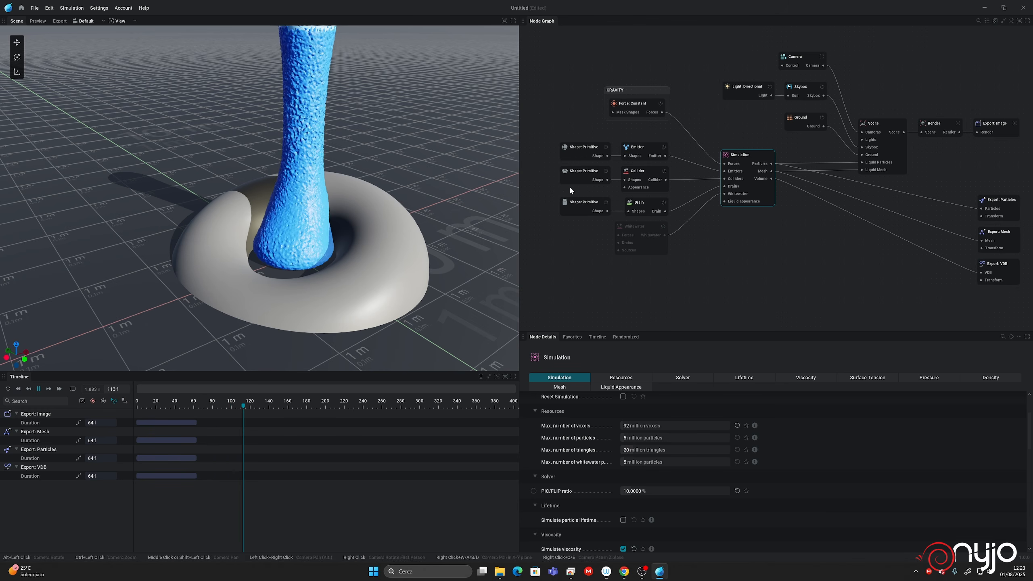
{"action": "left_click", "coordinate": [583, 147]}
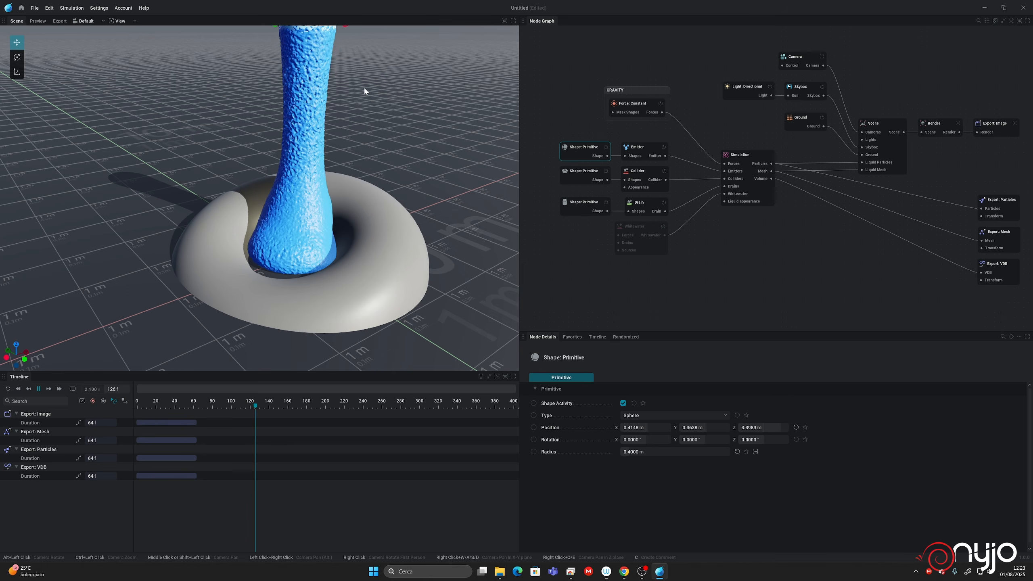
{"action": "left_click_drag", "start_coordinate": [364, 94], "coordinate": [329, 85], "text": "alt"}
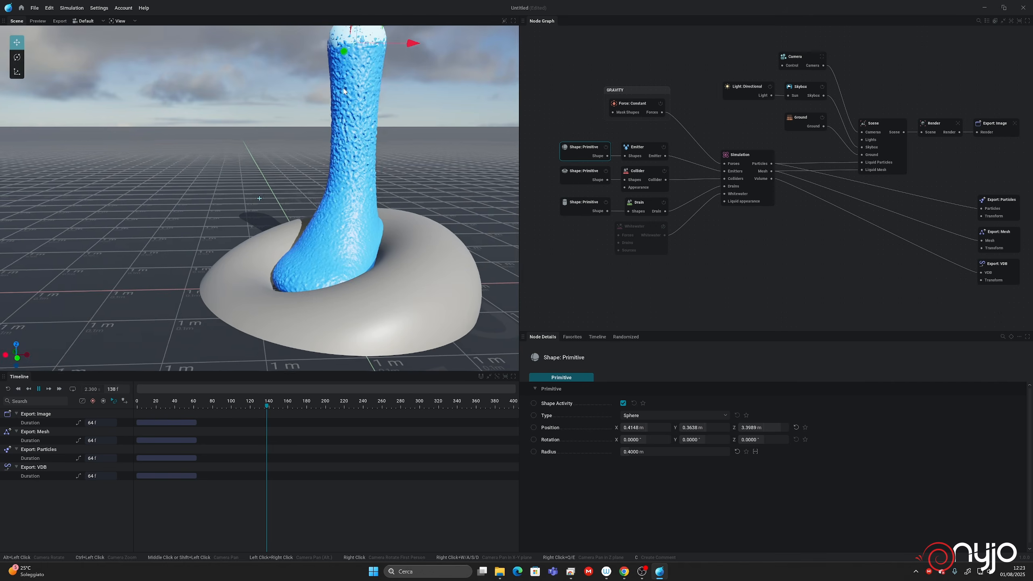
{"action": "mouse_move", "coordinate": [412, 44]}
{"action": "left_mouse_down"}
{"action": "mouse_move", "coordinate": [426, 46]}
{"action": "mouse_move", "coordinate": [392, 48]}
{"action": "mouse_move", "coordinate": [421, 54]}
{"action": "mouse_move", "coordinate": [413, 57]}
{"action": "left_mouse_up"}
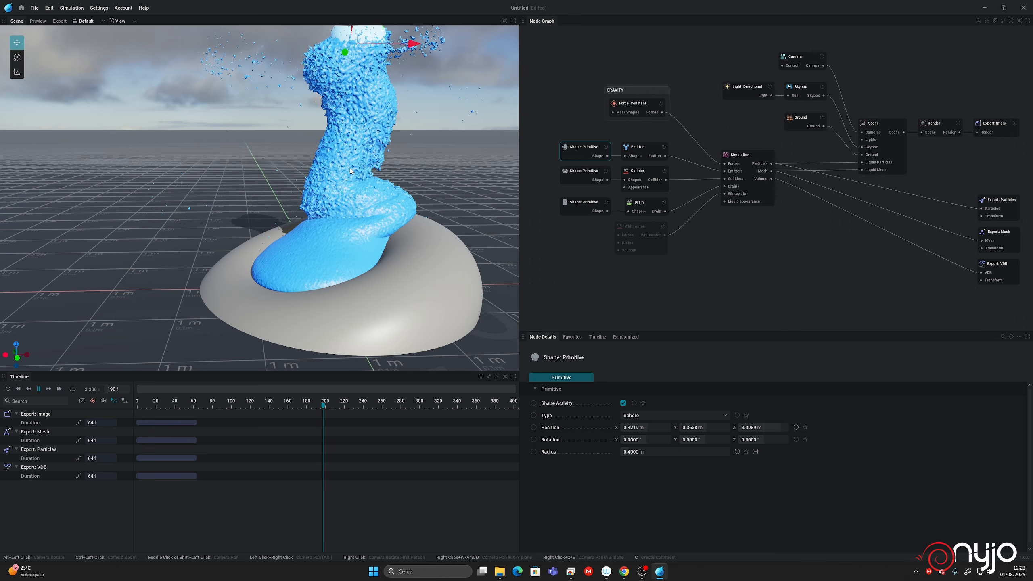
{"action": "key", "text": "space"}
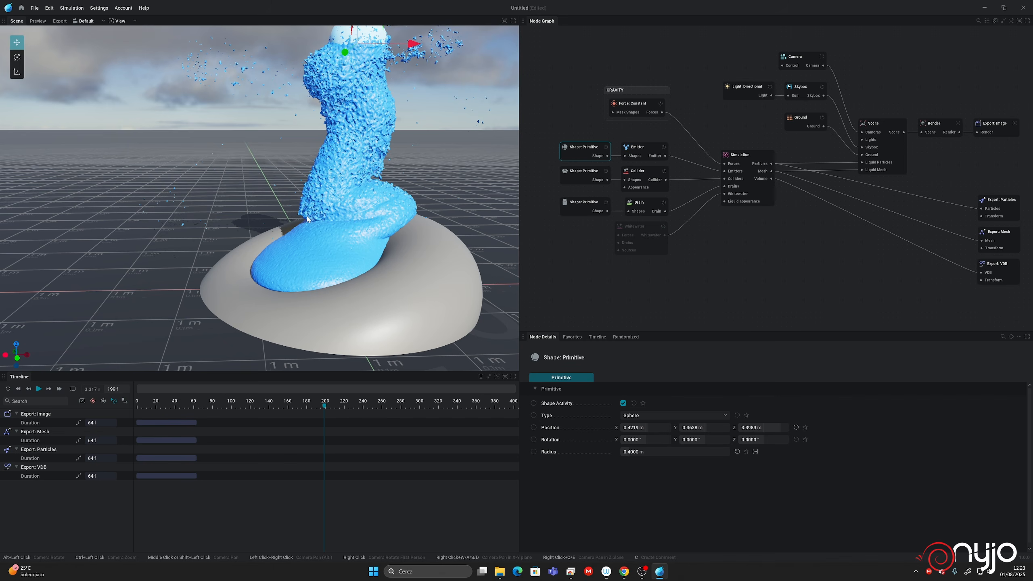
Step: Set the Simulation node's mesh isovalue to 1 voxel and enable higher quality meshing
{"action": "left_click_drag", "start_coordinate": [311, 192], "coordinate": [554, 205], "text": "alt"}
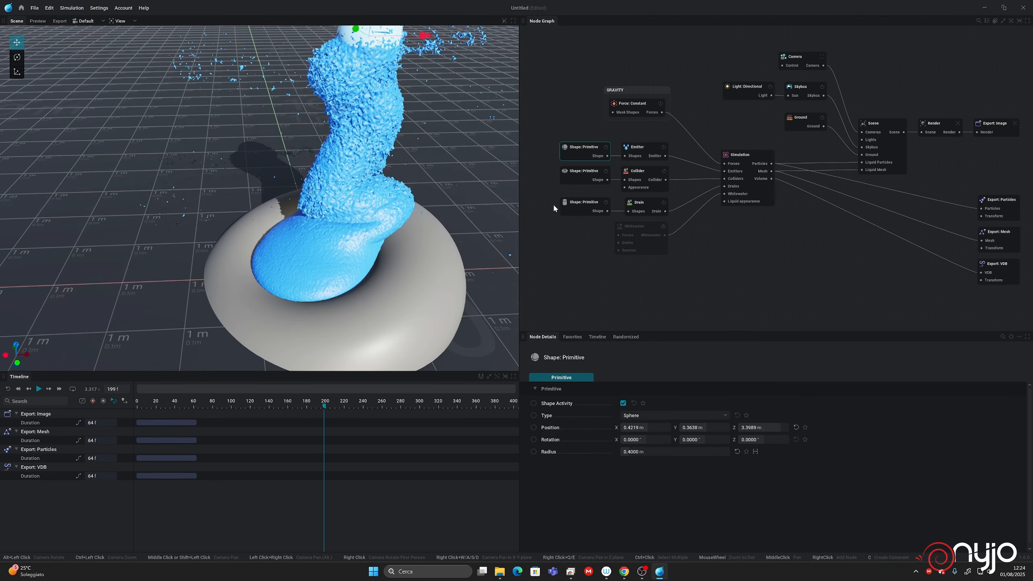
{"action": "left_click", "coordinate": [879, 123]}
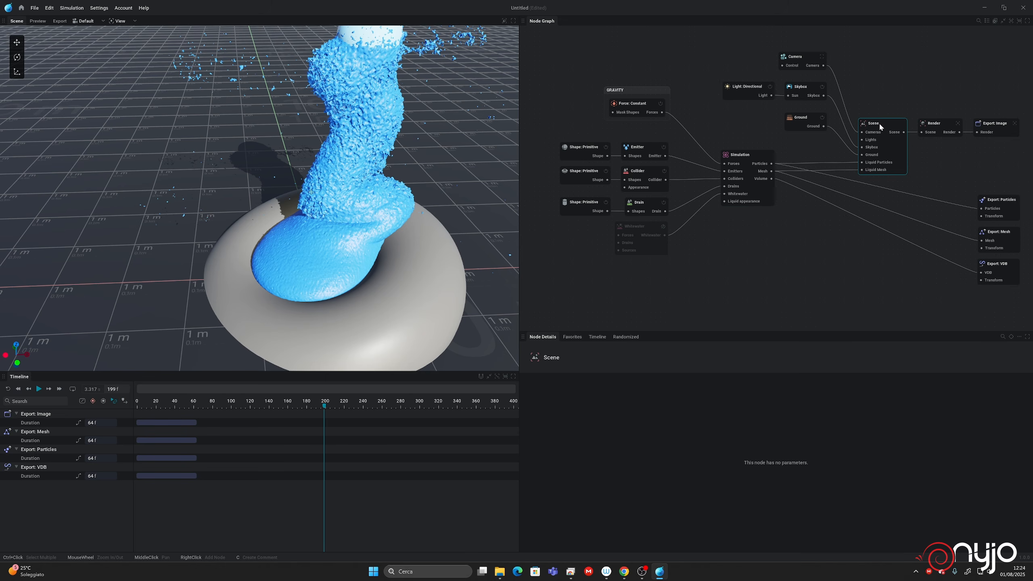
{"action": "left_click", "coordinate": [745, 159]}
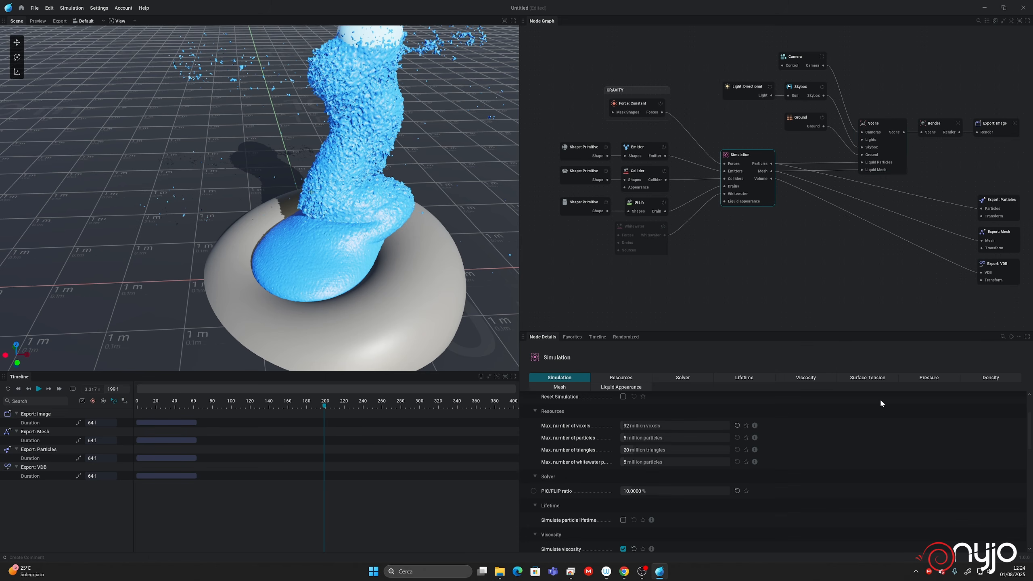
{"action": "left_click", "coordinate": [575, 387]}
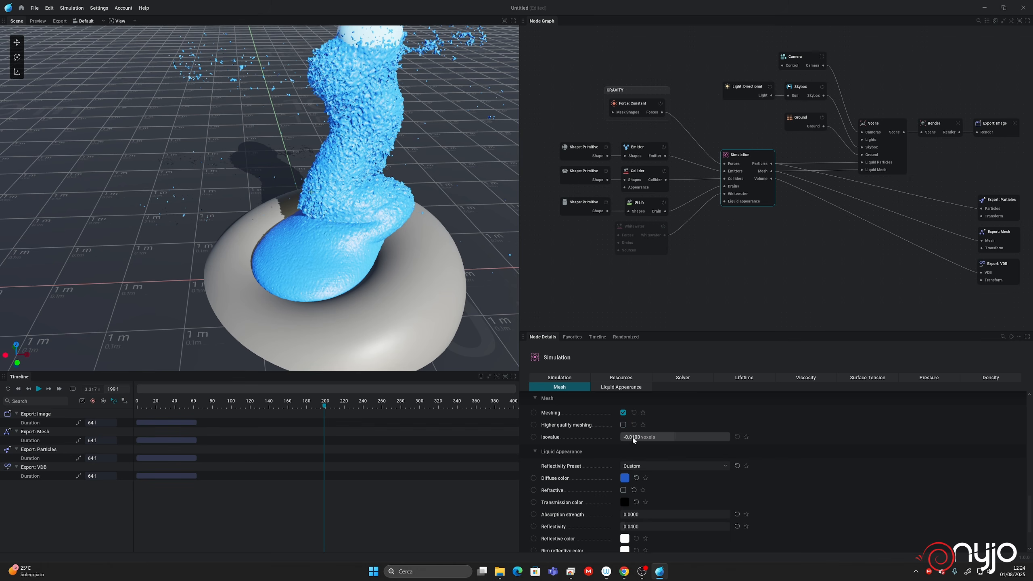
{"action": "left_click_drag", "start_coordinate": [633, 440], "coordinate": [674, 443]}
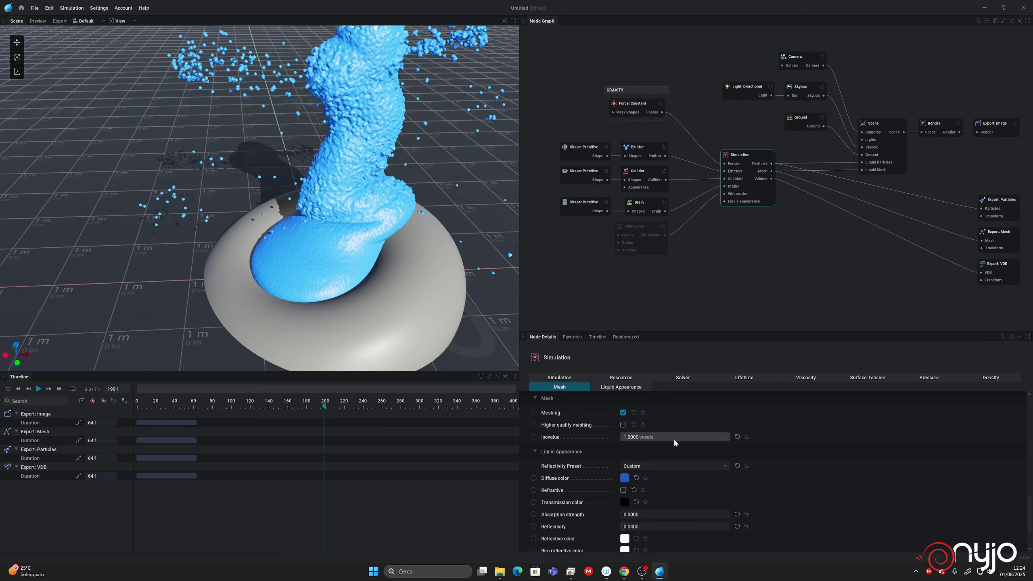
{"action": "left_click", "coordinate": [623, 425]}
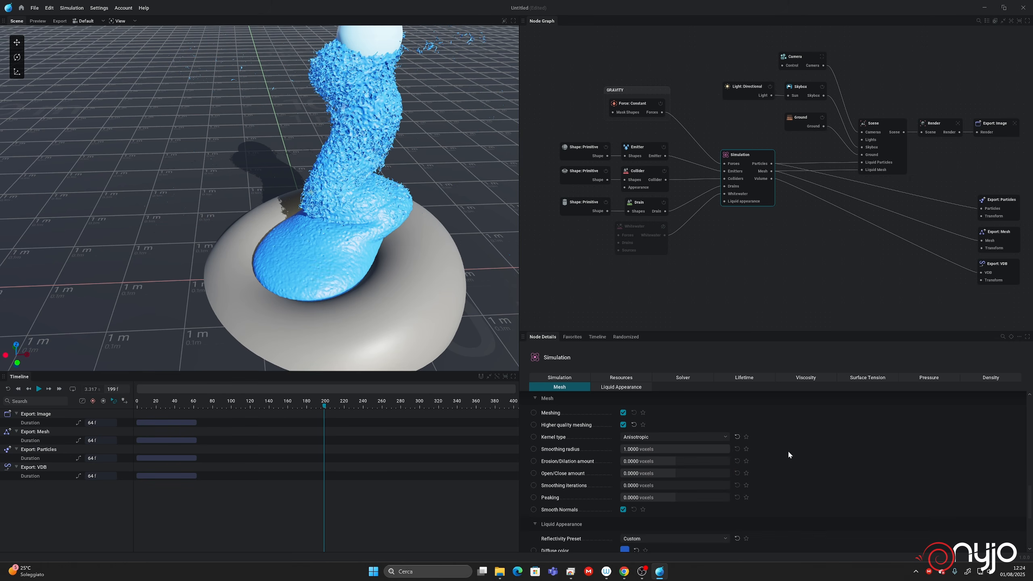
Step: Try the Isotropic kernel type for the liquid mesh and return to Anisotropic
{"action": "left_click", "coordinate": [671, 436]}
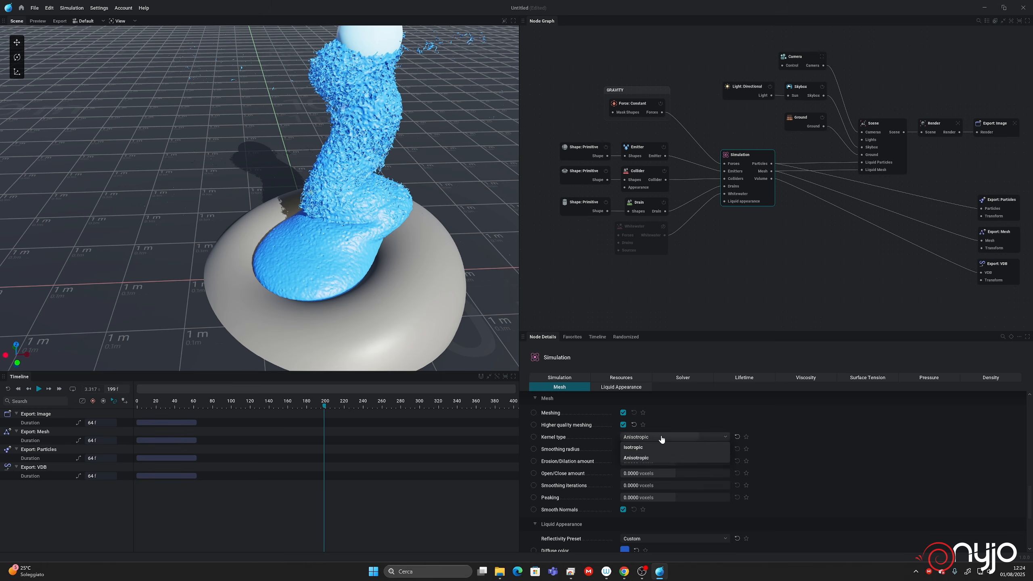
{"action": "left_click", "coordinate": [650, 448]}
{"action": "left_click", "coordinate": [656, 438]}
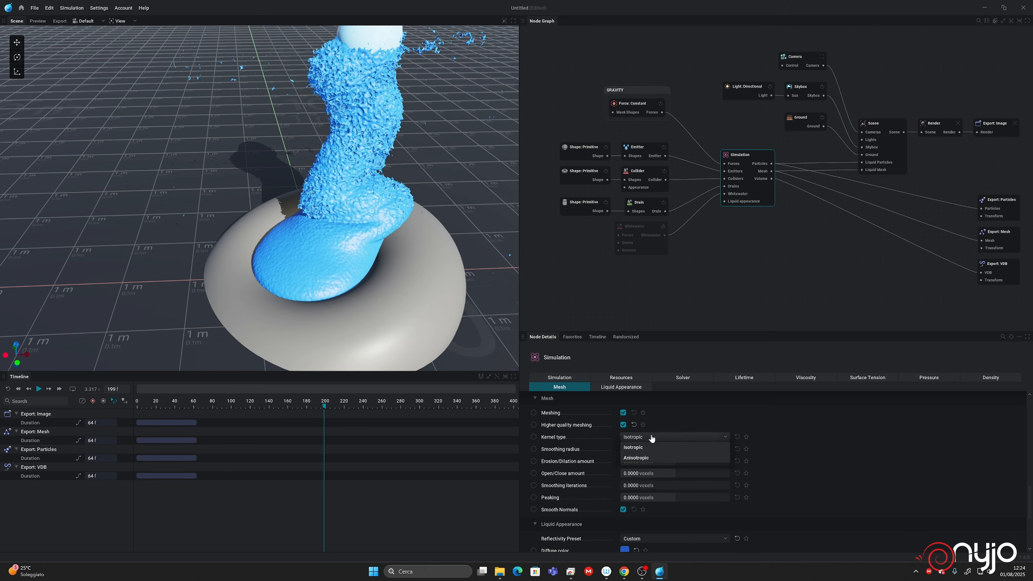
{"action": "left_click", "coordinate": [646, 458]}
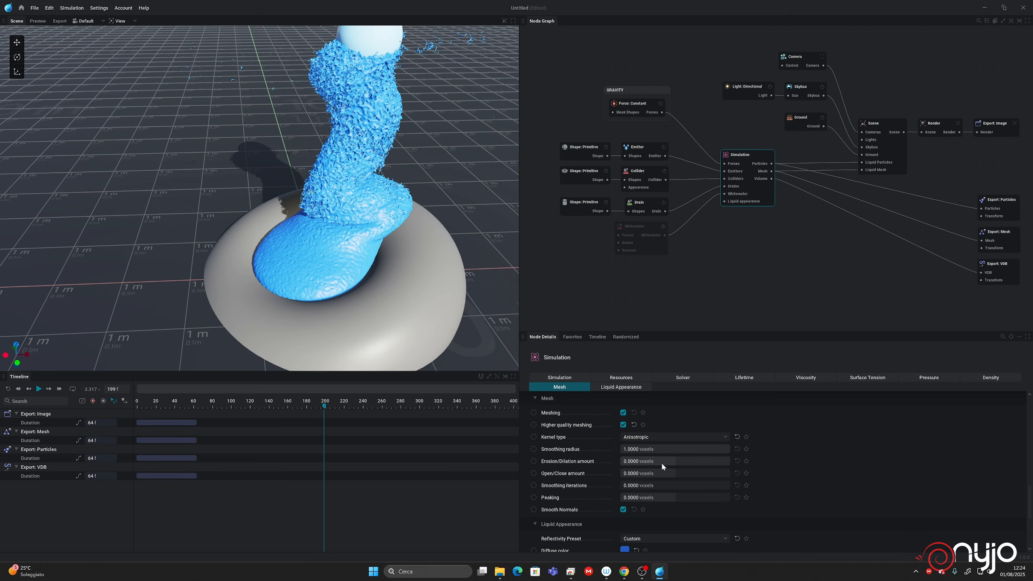
Step: Smooth the mesh with erosion/dilation -0.44, smoothing radius 0.74, open/close 6 and peaking -0.22 voxels, plus 1.86 smoothing iterations
{"action": "mouse_move", "coordinate": [663, 464]}
{"action": "left_mouse_down"}
{"action": "mouse_move", "coordinate": [648, 462]}
{"action": "mouse_move", "coordinate": [658, 463]}
{"action": "left_mouse_up"}
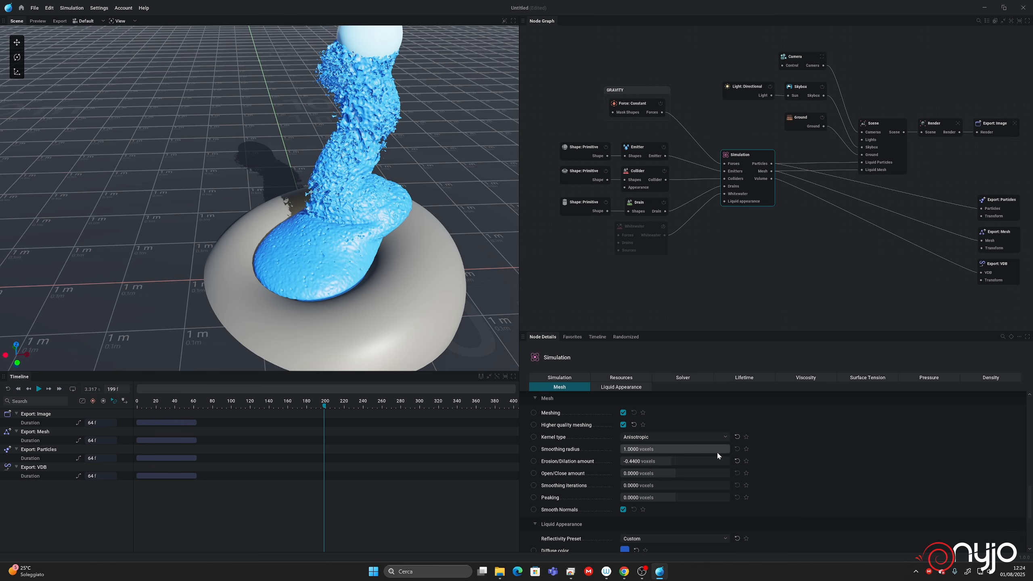
{"action": "left_click_drag", "start_coordinate": [645, 487], "coordinate": [678, 491]}
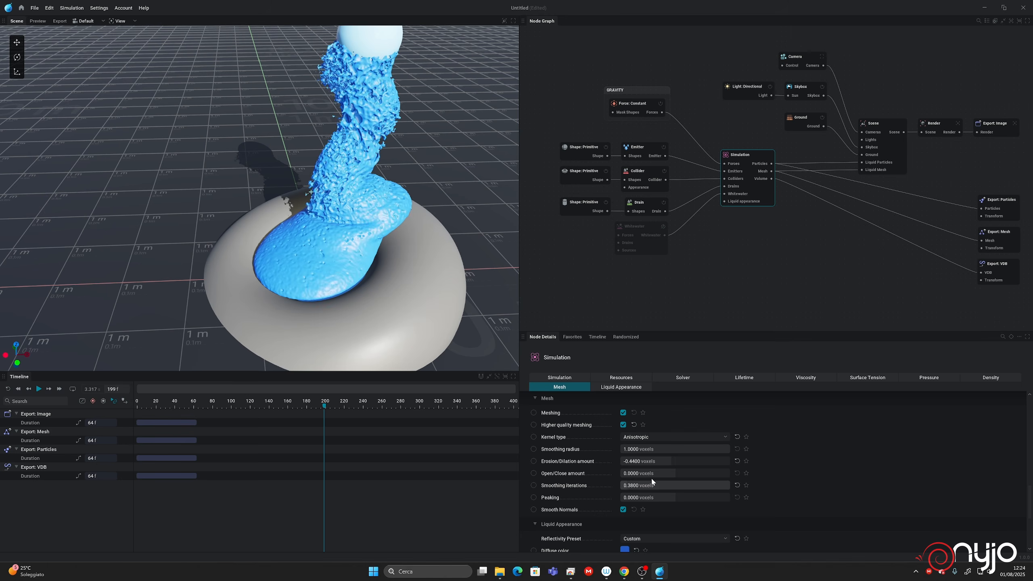
{"action": "left_click_drag", "start_coordinate": [682, 482], "coordinate": [673, 448]}
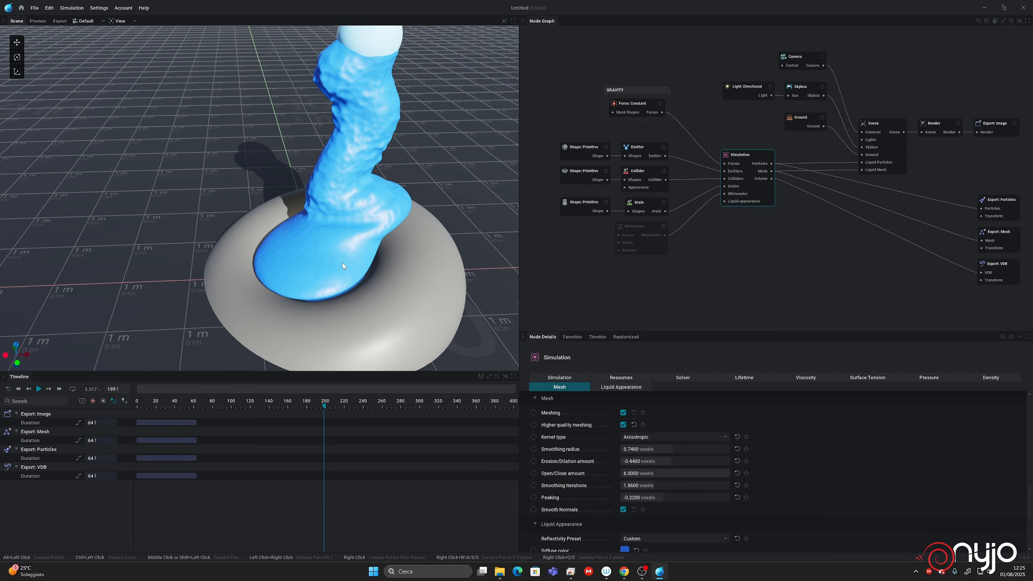
Step: Play the smoothed simulation to about frame 126 while moving the emitter's sphere along X, ending at about -0.06 m
{"action": "mouse_move", "coordinate": [342, 263]}
{"action": "left_mouse_down", "text": "alt"}
{"action": "mouse_move", "coordinate": [358, 212]}
{"action": "mouse_move", "coordinate": [368, 250]}
{"action": "mouse_move", "coordinate": [338, 255]}
{"action": "mouse_move", "coordinate": [369, 252]}
{"action": "mouse_move", "coordinate": [347, 261]}
{"action": "left_mouse_up", "text": "alt"}
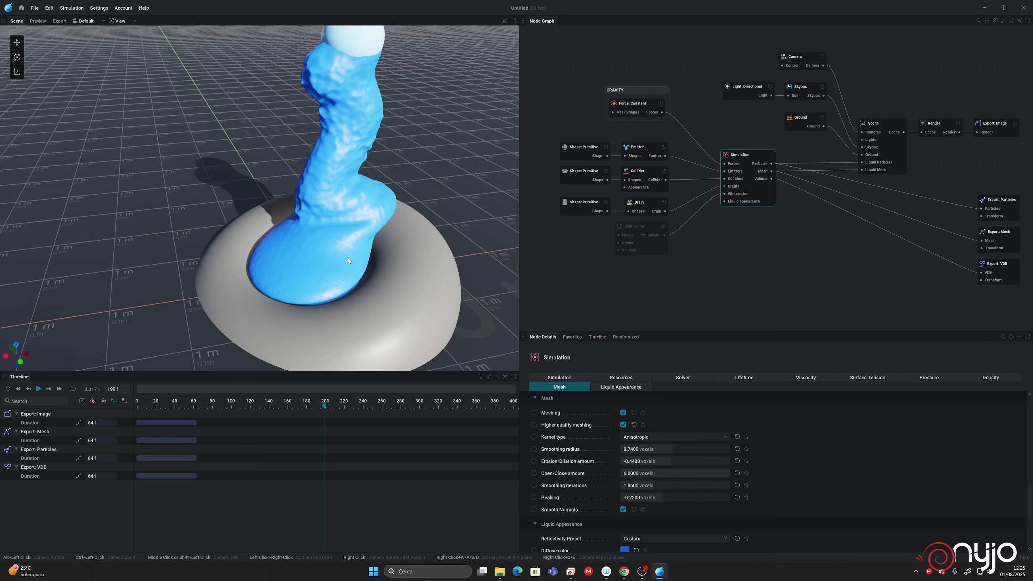
{"action": "key", "text": "space"}
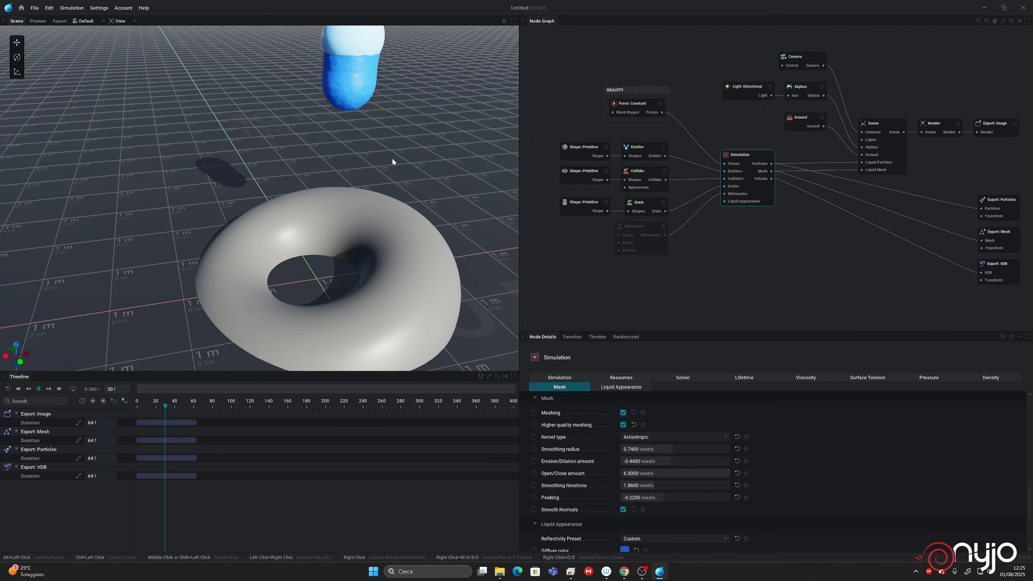
{"action": "left_click", "coordinate": [577, 147]}
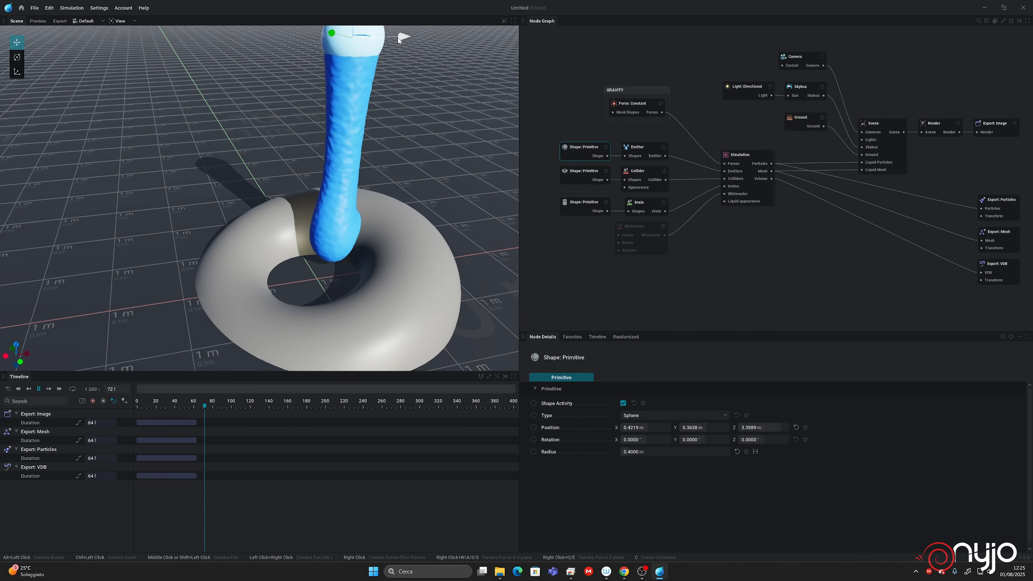
{"action": "left_click_drag", "start_coordinate": [393, 43], "coordinate": [364, 46]}
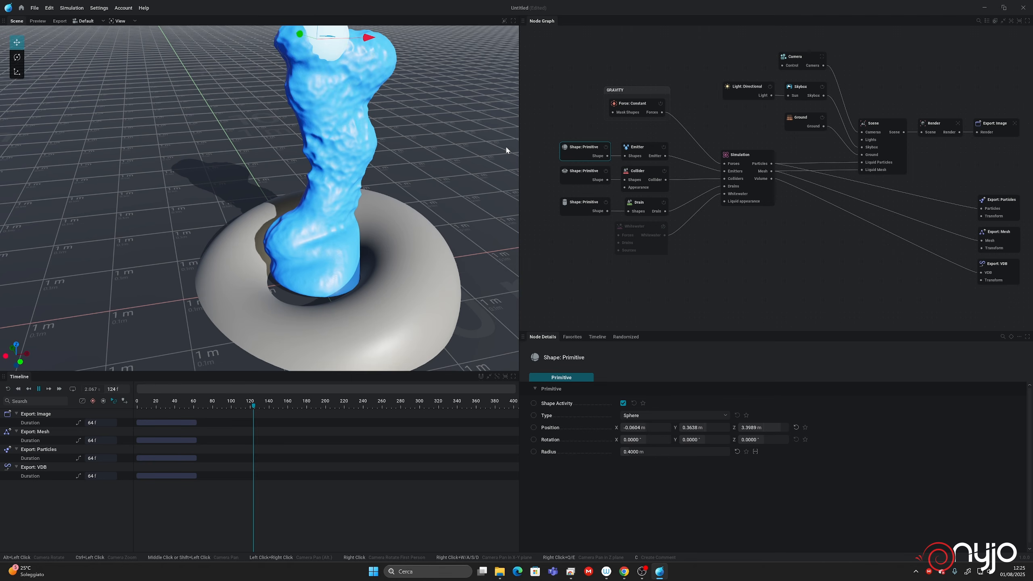
{"action": "key", "text": "space"}
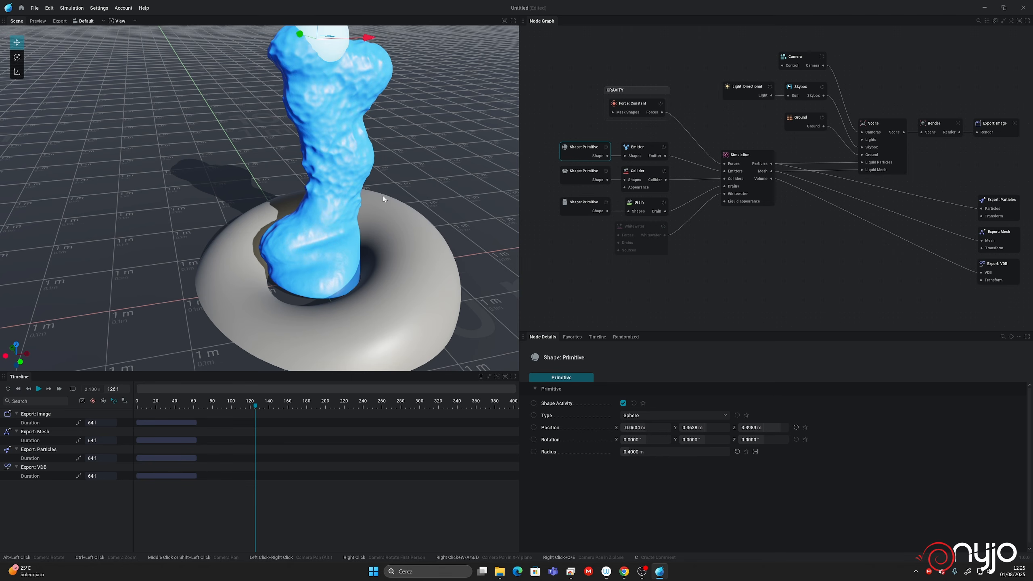
{"action": "left_click_drag", "start_coordinate": [330, 231], "coordinate": [565, 227], "text": "alt"}
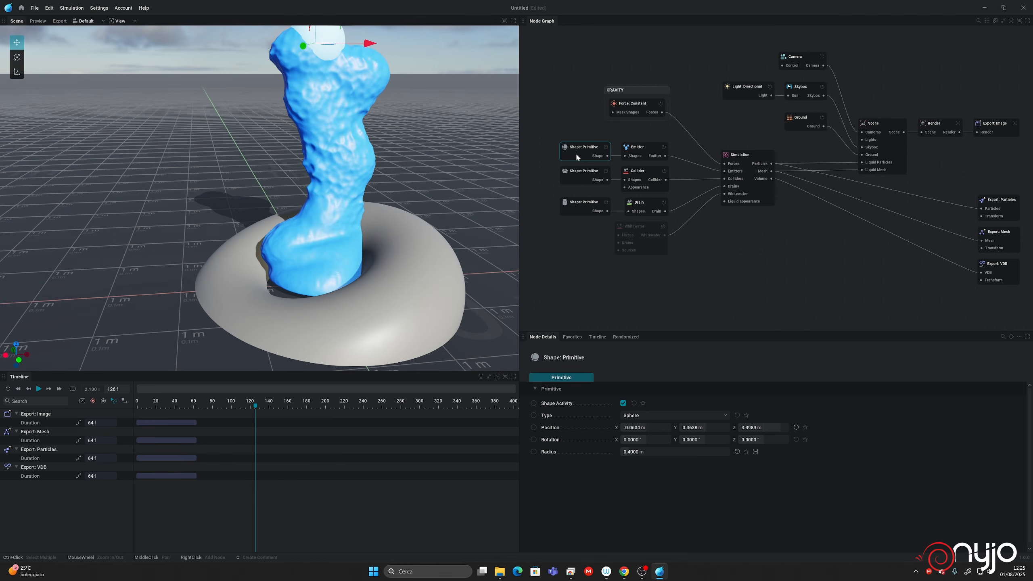
Step: Reset the Simulation node's kernel type, smoothing radius, erosion/dilation, open/close, smoothing iterations and peaking to their defaults, with higher quality meshing enabled
{"action": "left_click", "coordinate": [756, 157]}
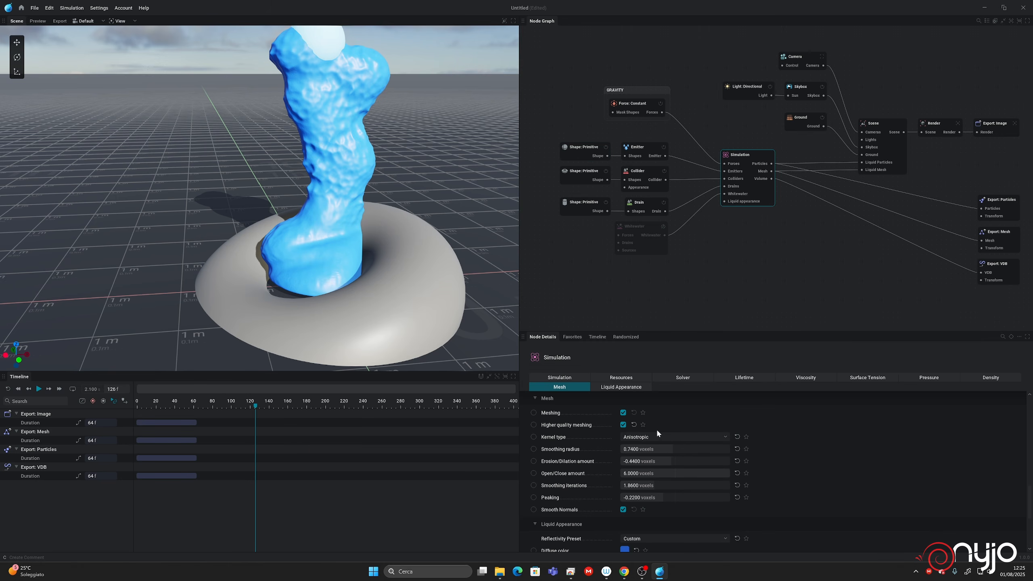
{"action": "left_click", "coordinate": [634, 426]}
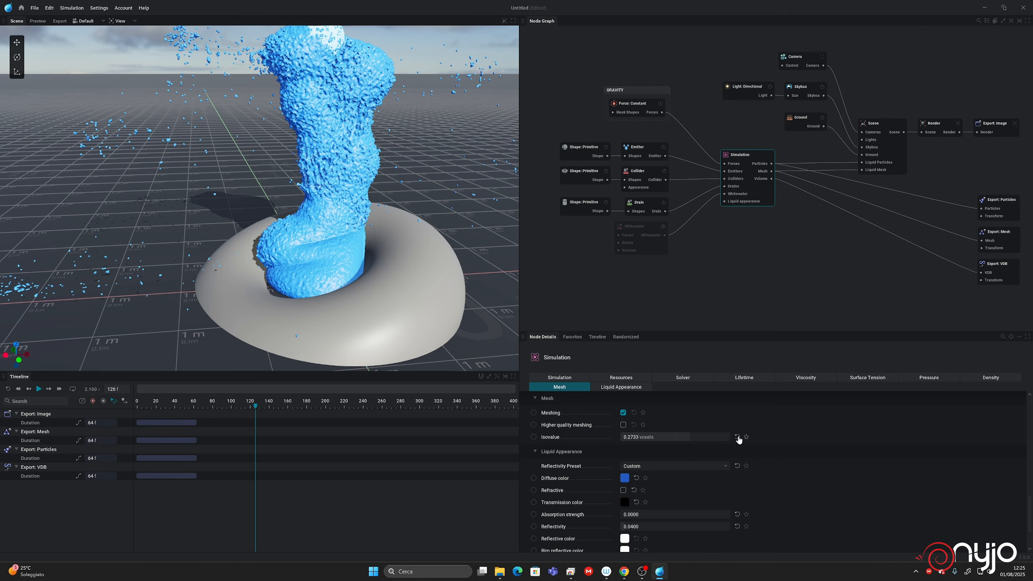
{"action": "left_click", "coordinate": [623, 426]}
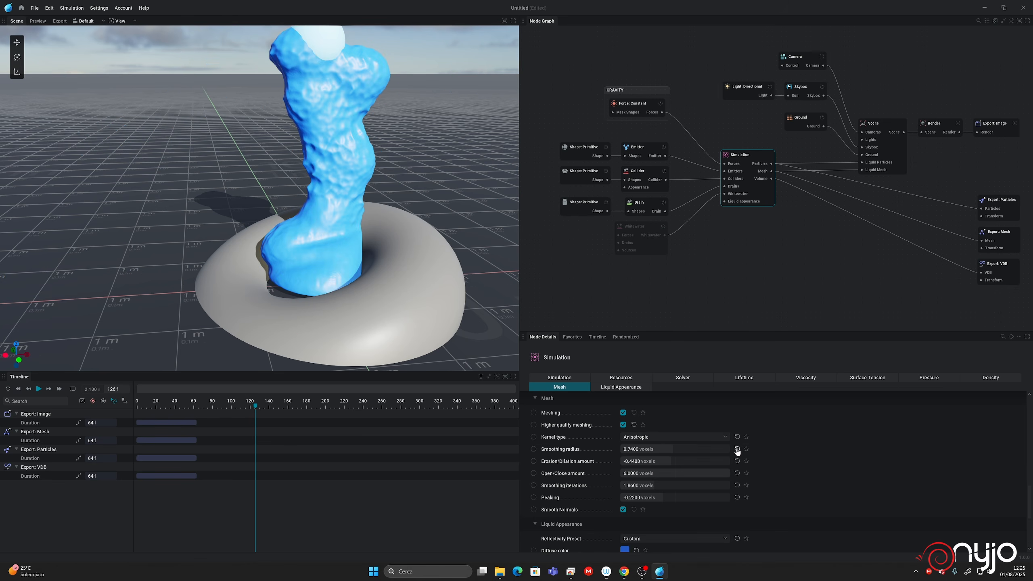
{"action": "left_click", "coordinate": [737, 449]}
{"action": "left_click", "coordinate": [737, 461]}
{"action": "left_click", "coordinate": [737, 473]}
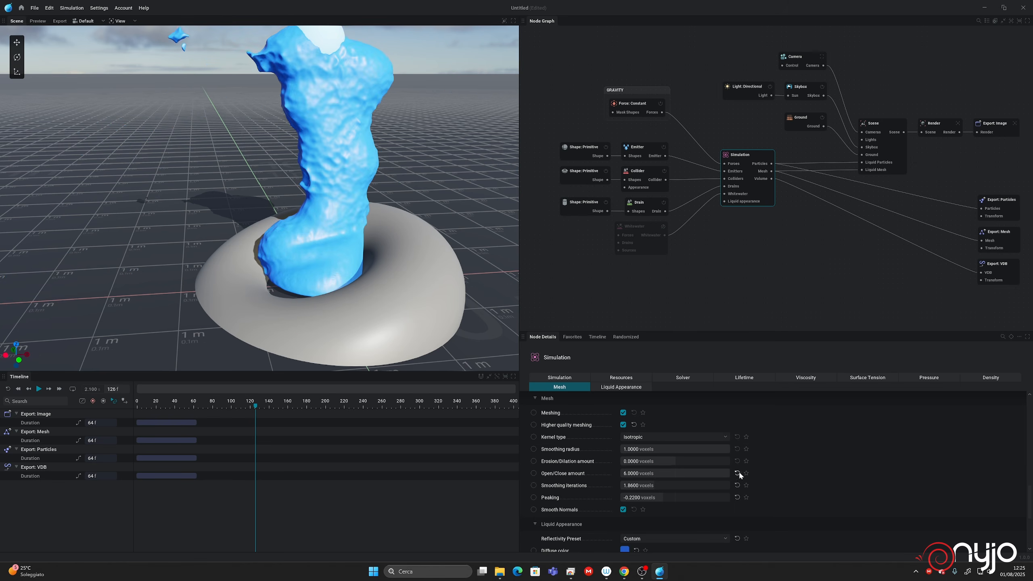
{"action": "left_click", "coordinate": [737, 485]}
{"action": "left_click", "coordinate": [736, 497]}
Step: Set the Simulation node's sub-steps to 2 and turn off viscosity simulation
{"action": "scroll", "coordinate": [829, 482], "scroll_direction": "down", "scroll_amount": 4}
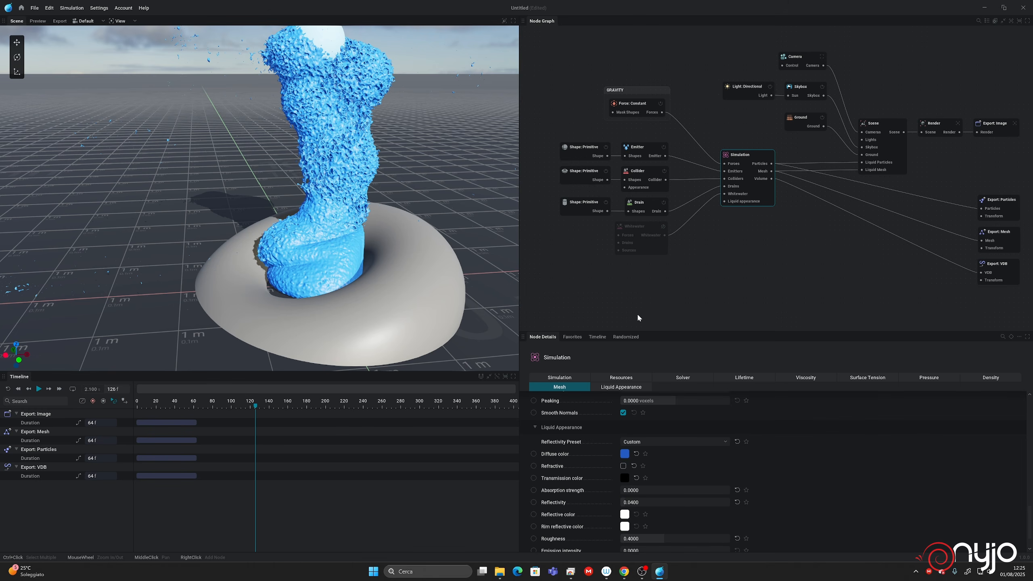
{"action": "left_click", "coordinate": [573, 378]}
{"action": "left_click", "coordinate": [650, 436]}
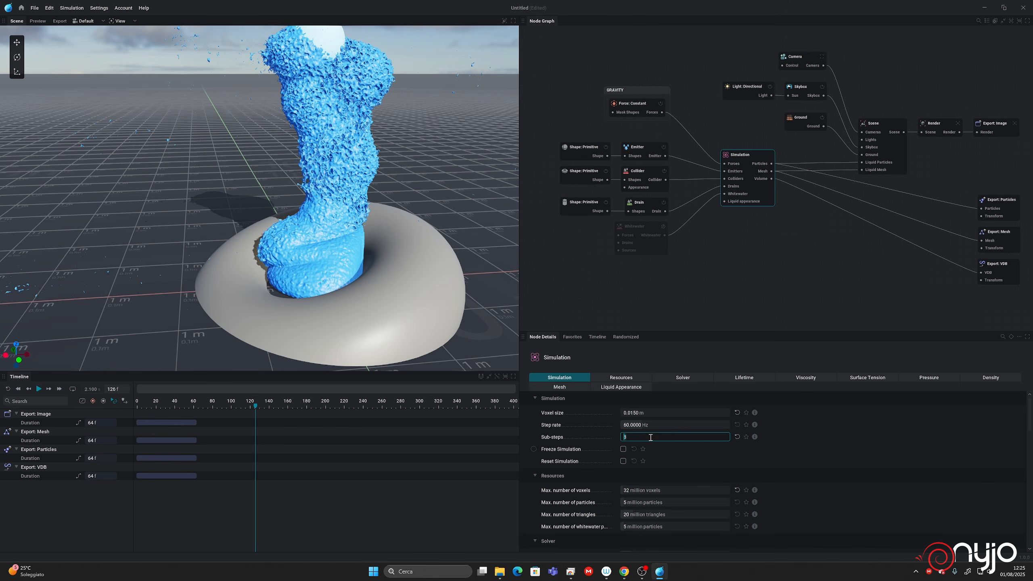
{"action": "type", "text": "2"}
{"action": "key", "text": "Return"}
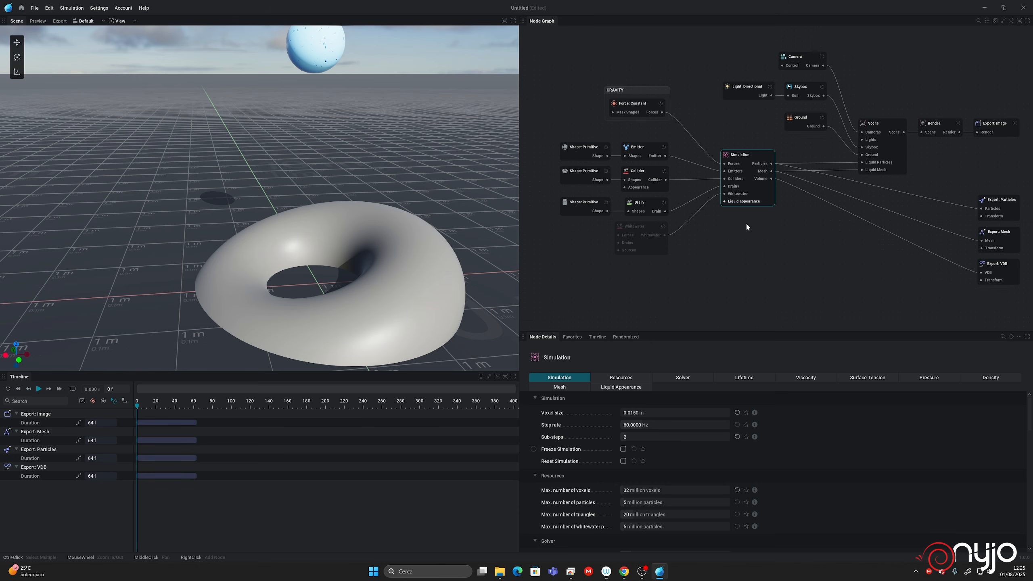
{"action": "scroll", "coordinate": [689, 480], "scroll_direction": "down", "scroll_amount": 8}
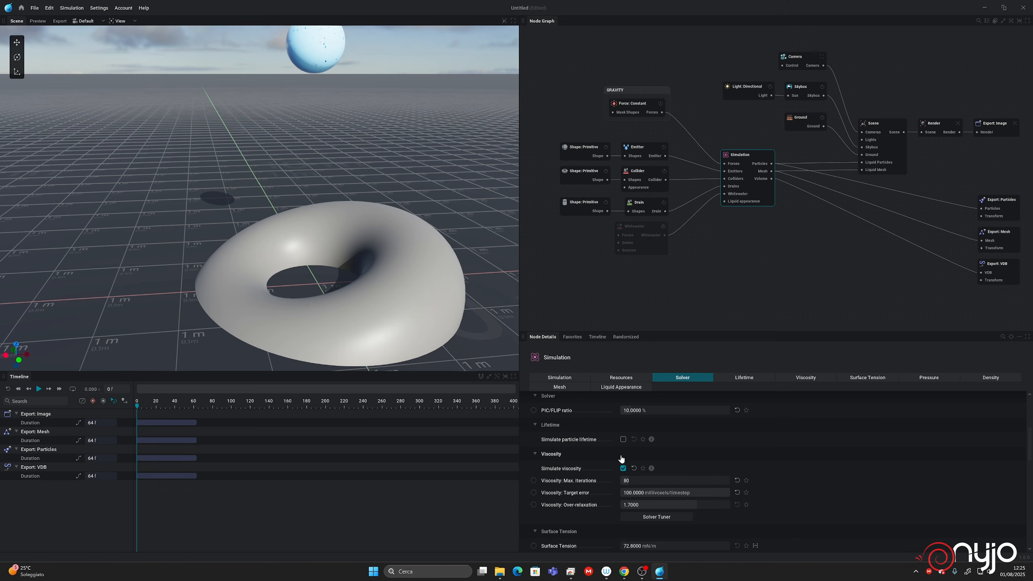
{"action": "left_click", "coordinate": [623, 468]}
Step: Play the simulation without viscosity to about frame 228 and pause it, examining the liquid spilling over the collider
{"action": "key", "text": "space"}
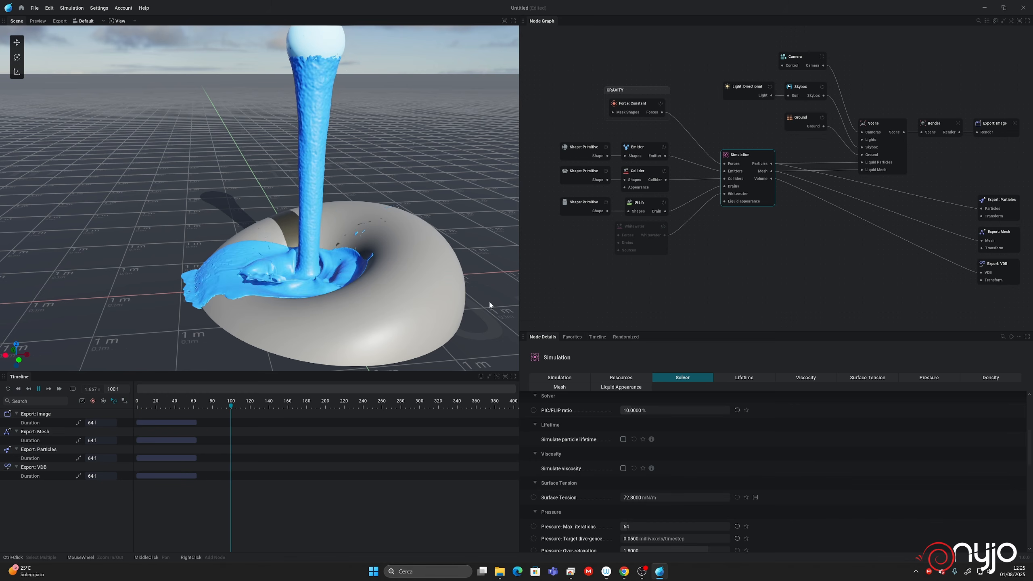
{"action": "mouse_move", "coordinate": [299, 306]}
{"action": "left_mouse_down", "text": "alt"}
{"action": "mouse_move", "coordinate": [324, 310]}
{"action": "mouse_move", "coordinate": [307, 307]}
{"action": "left_mouse_up", "text": "alt"}
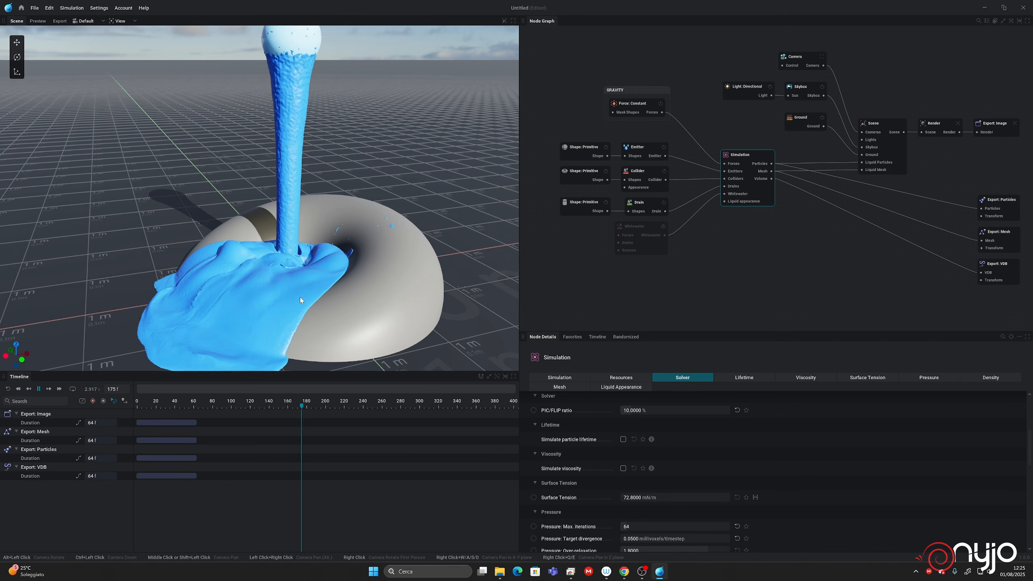
{"action": "left_click_drag", "start_coordinate": [291, 302], "coordinate": [256, 310], "text": "alt"}
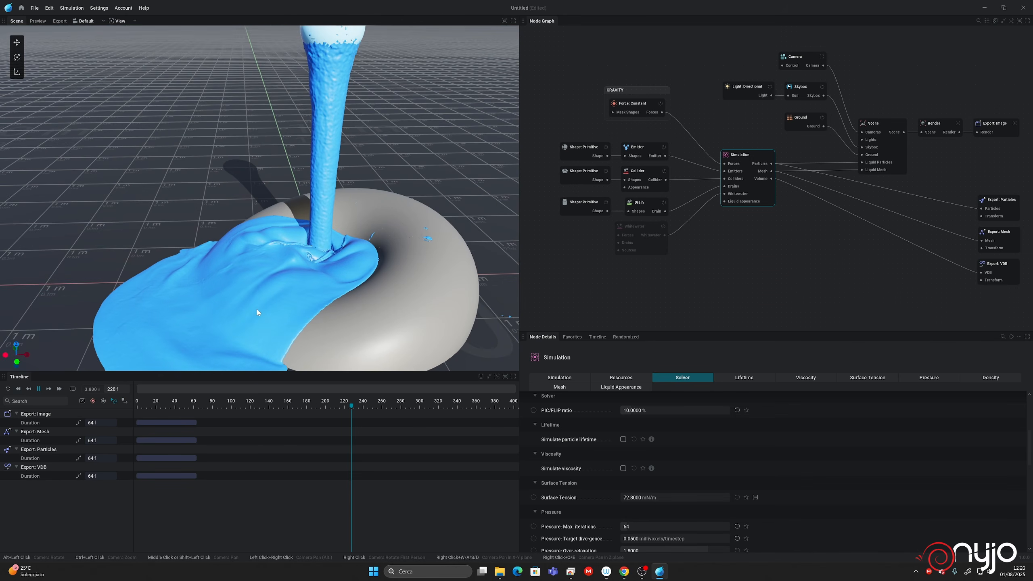
{"action": "key", "text": "space"}
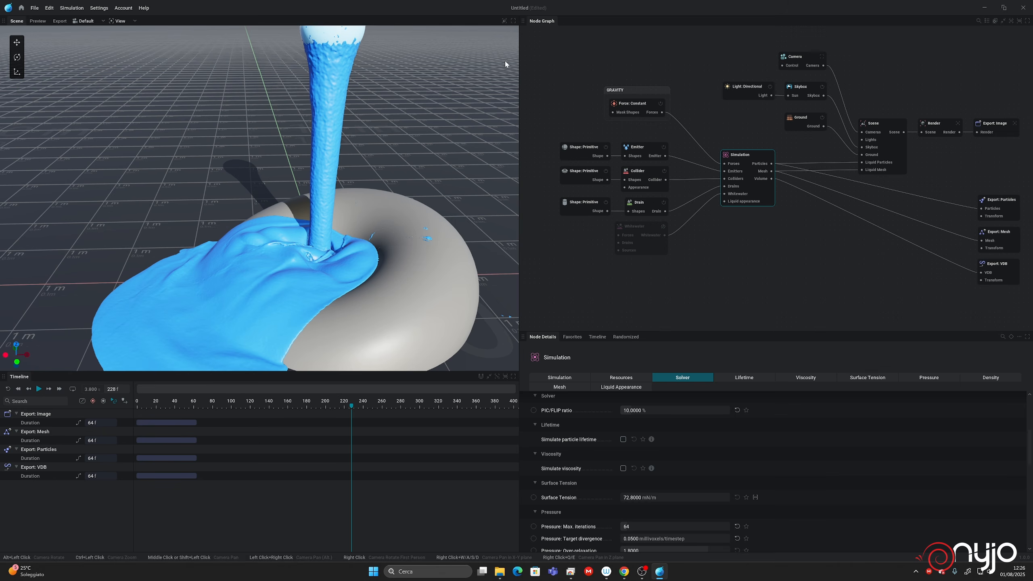
Step: Open the viewport diagnostics and compare the liquid mesh's Field display for Main Liquid and Whitewater
{"action": "left_click", "coordinate": [504, 21]}
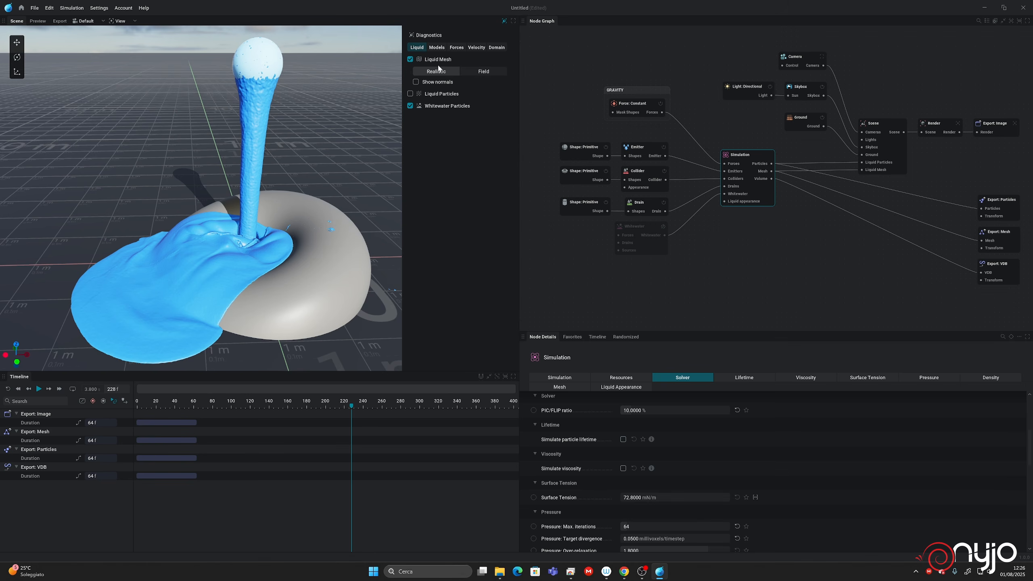
{"action": "left_click", "coordinate": [410, 60]}
{"action": "left_click", "coordinate": [410, 59]}
{"action": "left_click", "coordinate": [483, 72]}
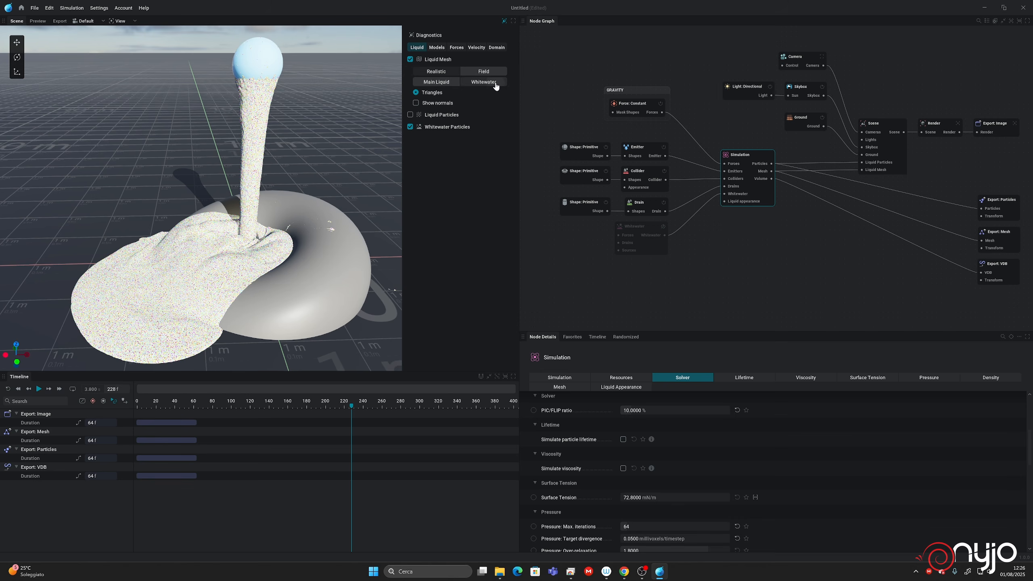
{"action": "left_click", "coordinate": [496, 84]}
{"action": "left_click", "coordinate": [448, 83]}
{"action": "left_click", "coordinate": [500, 84]}
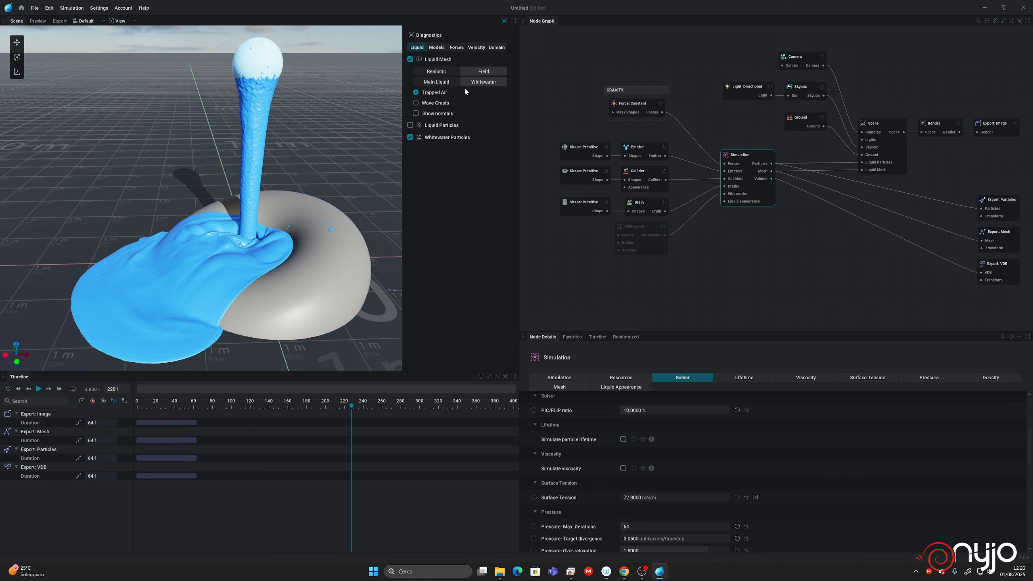
{"action": "left_click", "coordinate": [443, 85]}
Step: Inspect the main liquid's mesh normals, hide them again and return the mesh to Realistic display
{"action": "left_click", "coordinate": [416, 104]}
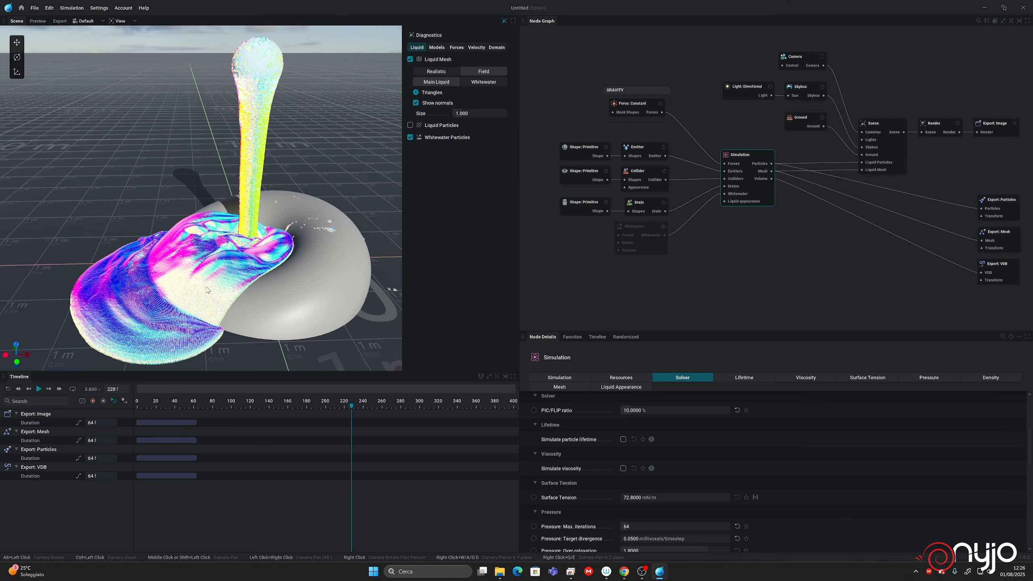
{"action": "left_click", "coordinate": [415, 104]}
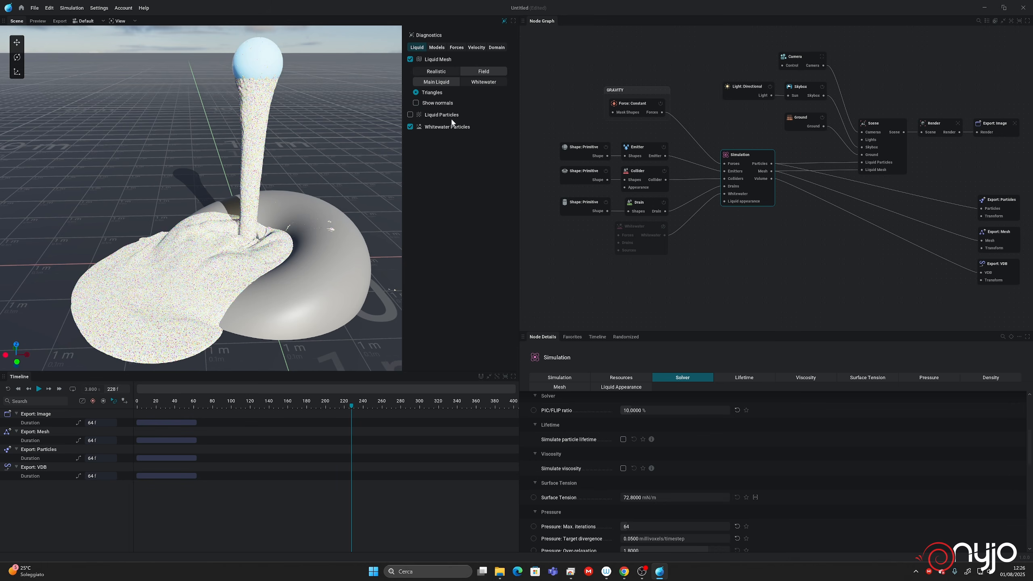
{"action": "left_click", "coordinate": [435, 74]}
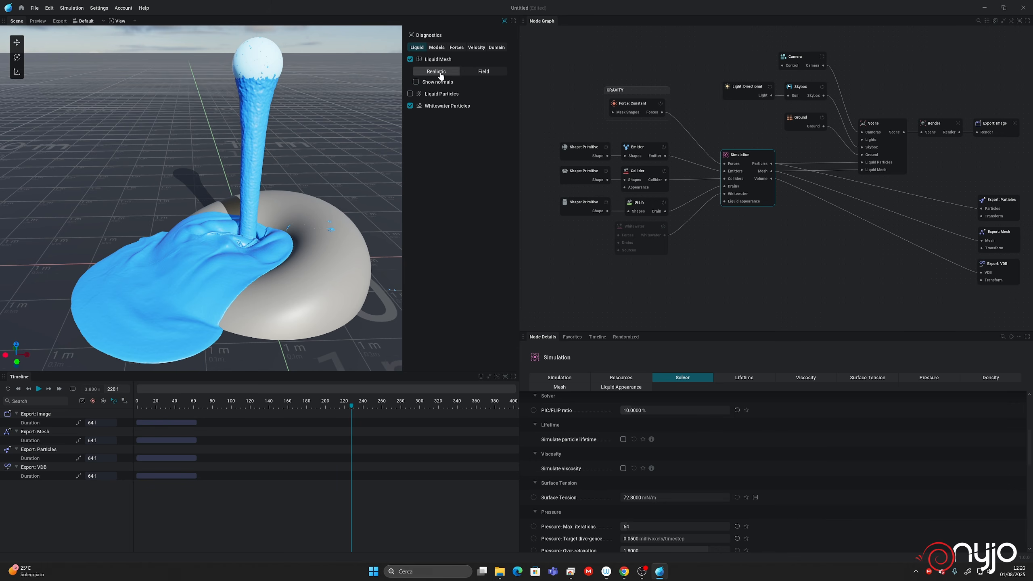
Step: Show liquid particles instead of the liquid mesh, compare pixel and voxel sizing, and reduce their size to 0.11 voxels
{"action": "left_click", "coordinate": [410, 95]}
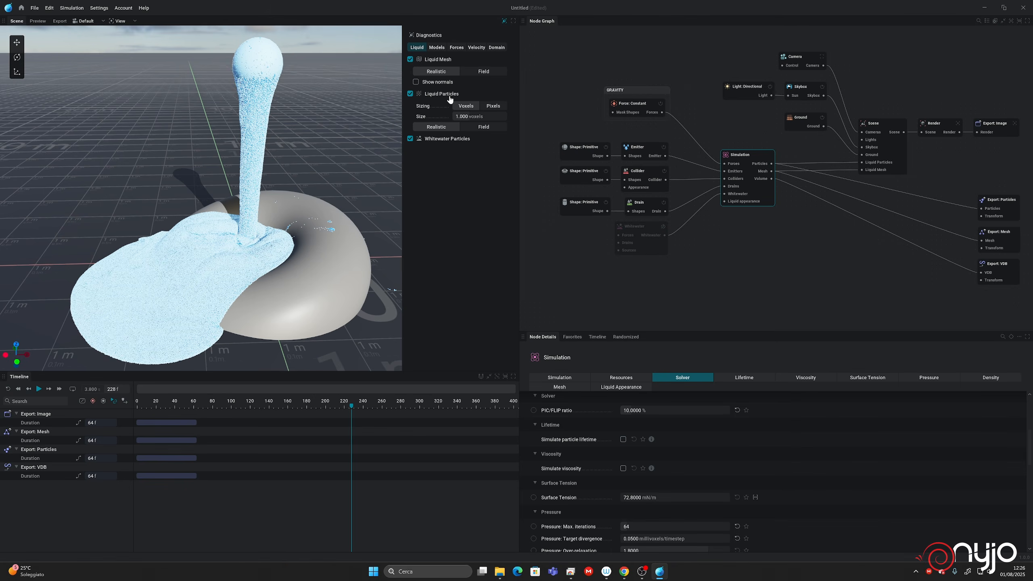
{"action": "left_click", "coordinate": [410, 60]}
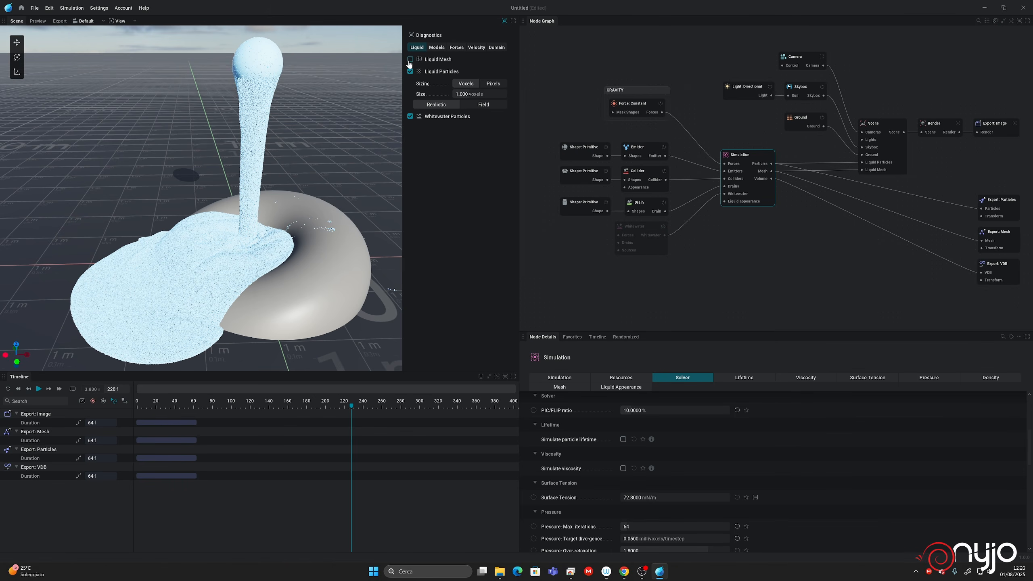
{"action": "left_click", "coordinate": [489, 86]}
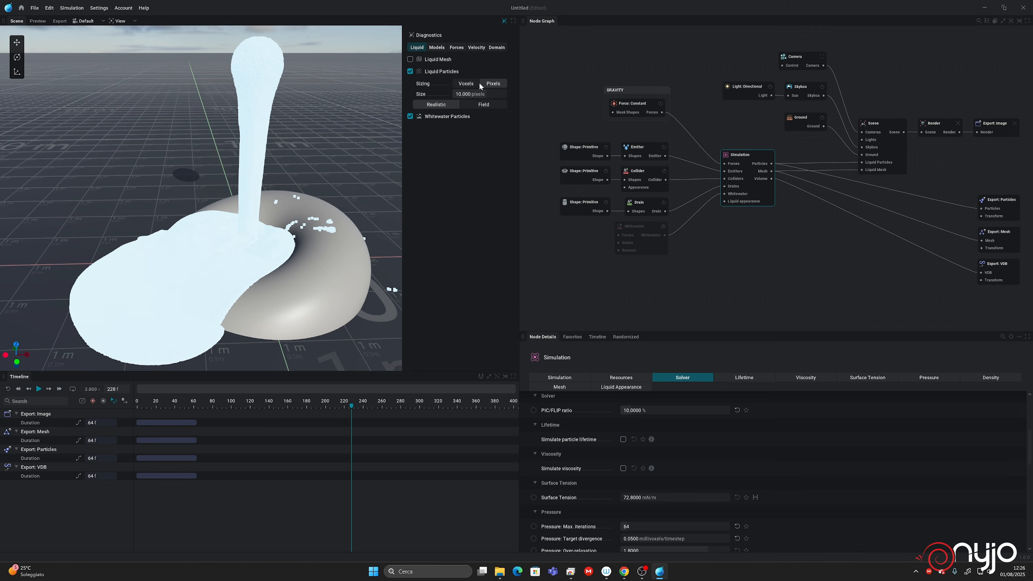
{"action": "left_click", "coordinate": [479, 84]}
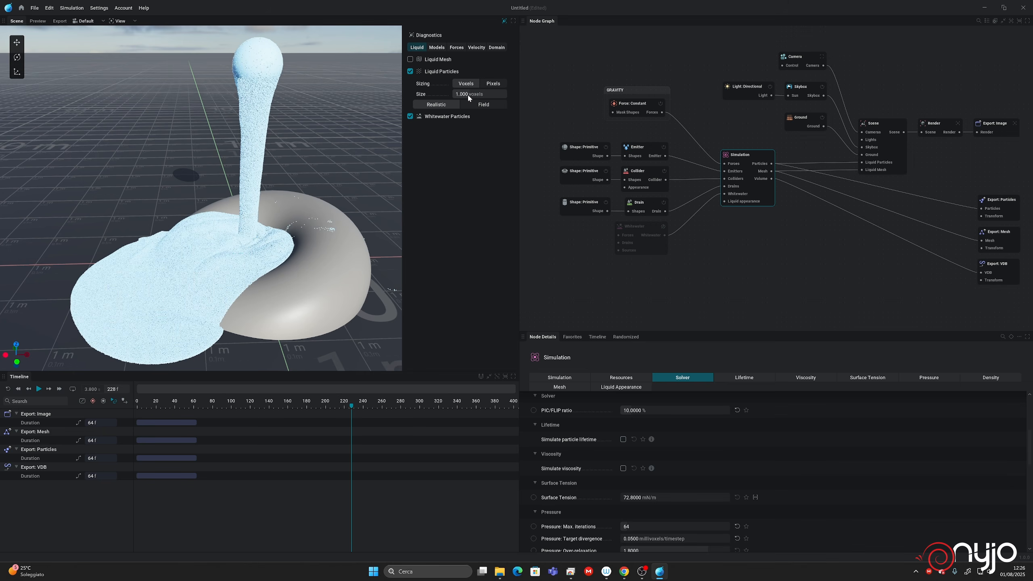
{"action": "left_click_drag", "start_coordinate": [466, 94], "coordinate": [440, 98]}
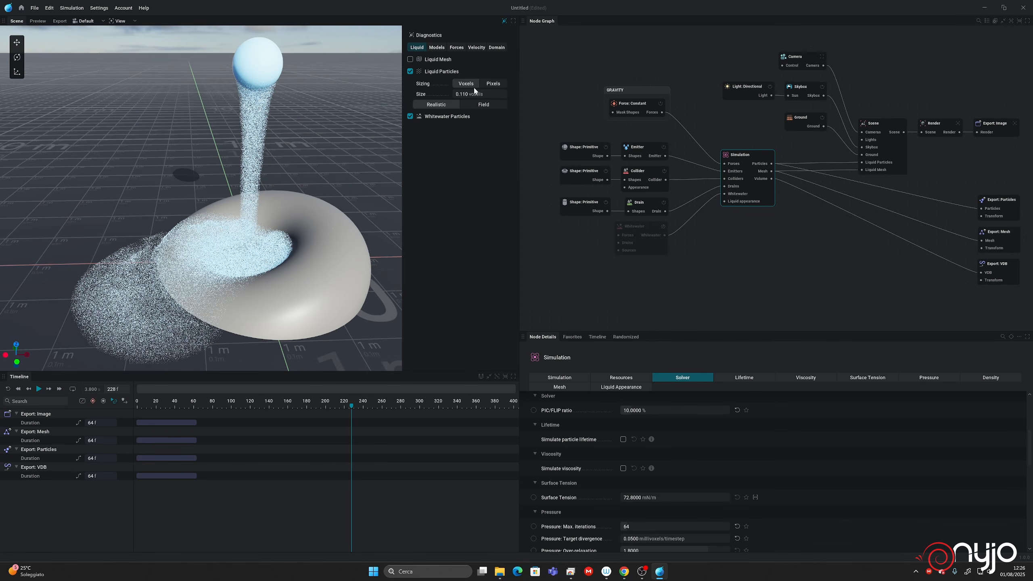
Step: View the particles in Pixels sizing at about 2.64 pixels, and switch back from liquid particles to the liquid mesh
{"action": "left_click", "coordinate": [493, 84]}
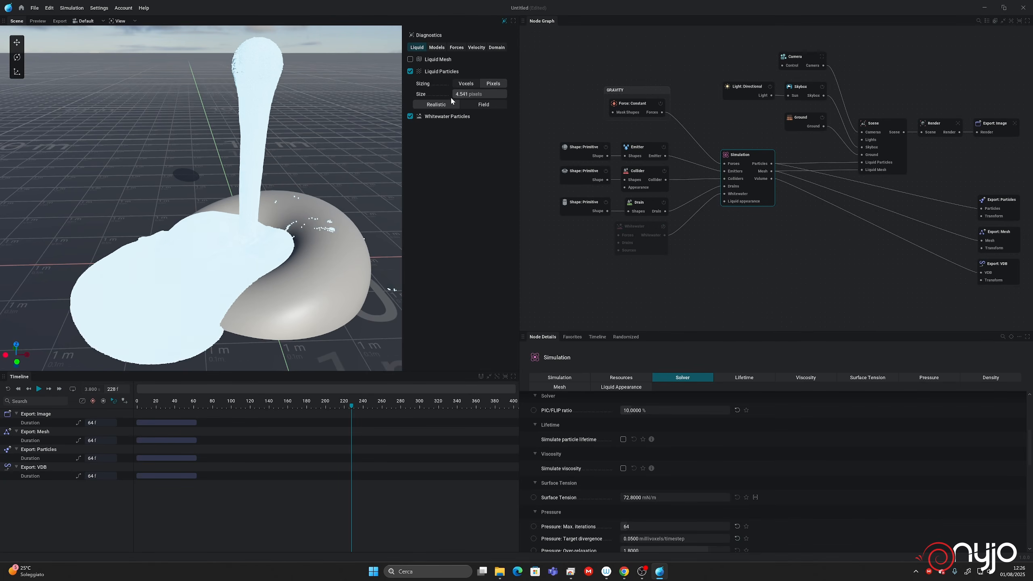
{"action": "mouse_move", "coordinate": [451, 97]}
{"action": "left_mouse_down"}
{"action": "mouse_move", "coordinate": [430, 102]}
{"action": "mouse_move", "coordinate": [442, 101]}
{"action": "left_mouse_up"}
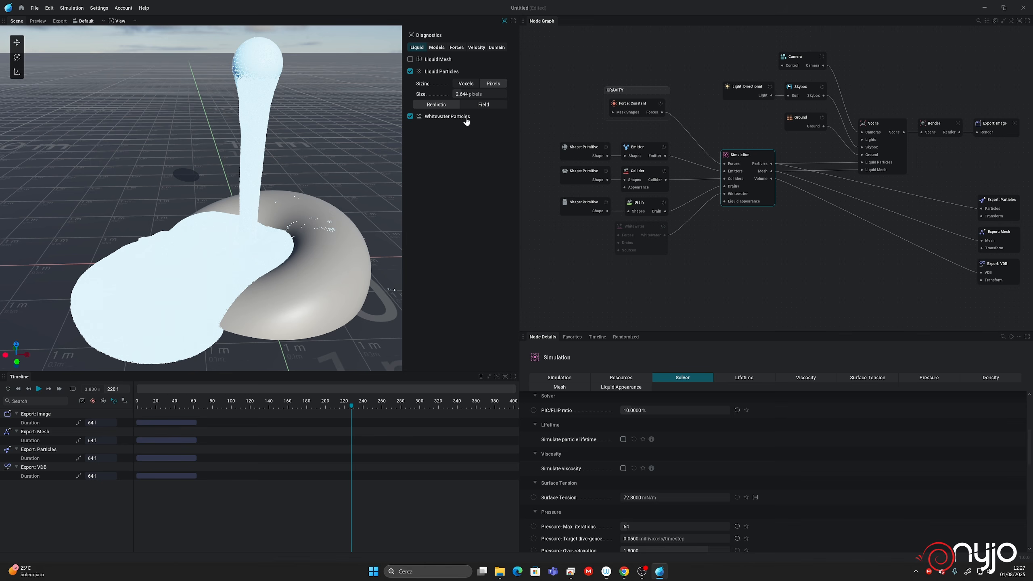
{"action": "left_click", "coordinate": [410, 71]}
{"action": "left_click", "coordinate": [410, 59]}
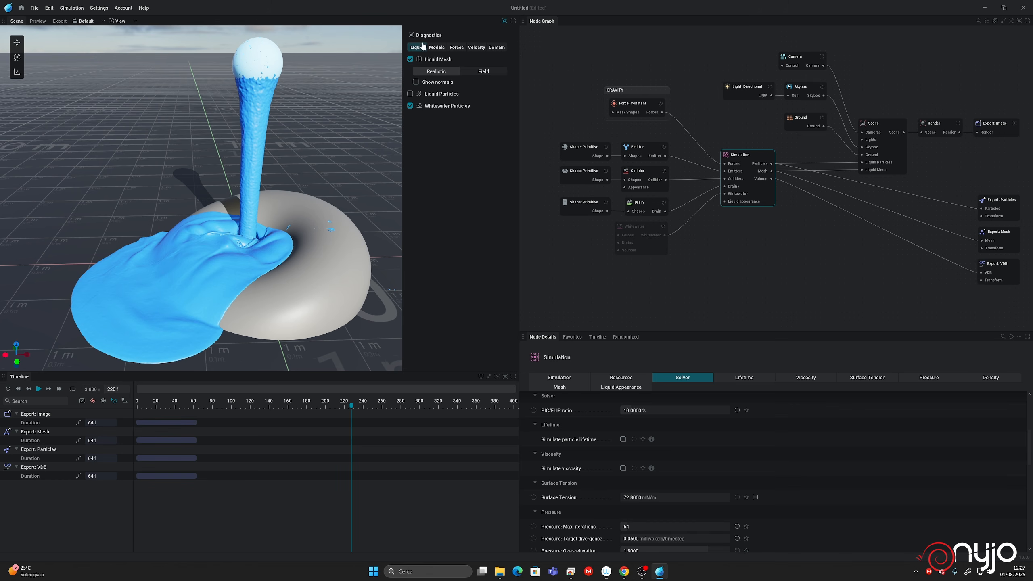
Step: Examine the Models diagnostics with the emitter's sphere selected, toggle Show SDF, and open the Forces diagnostics
{"action": "left_click", "coordinate": [435, 48]}
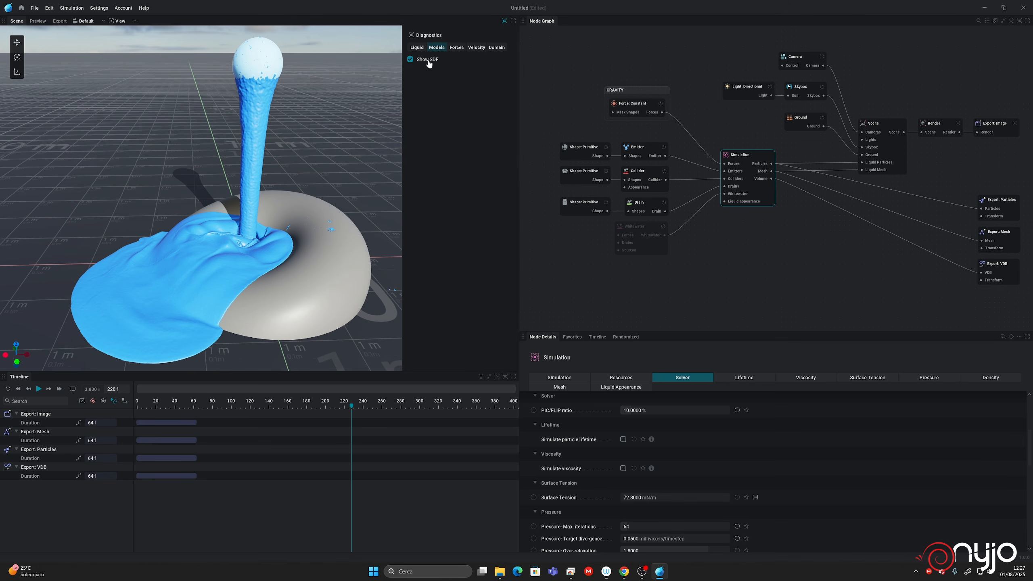
{"action": "left_click", "coordinate": [574, 149]}
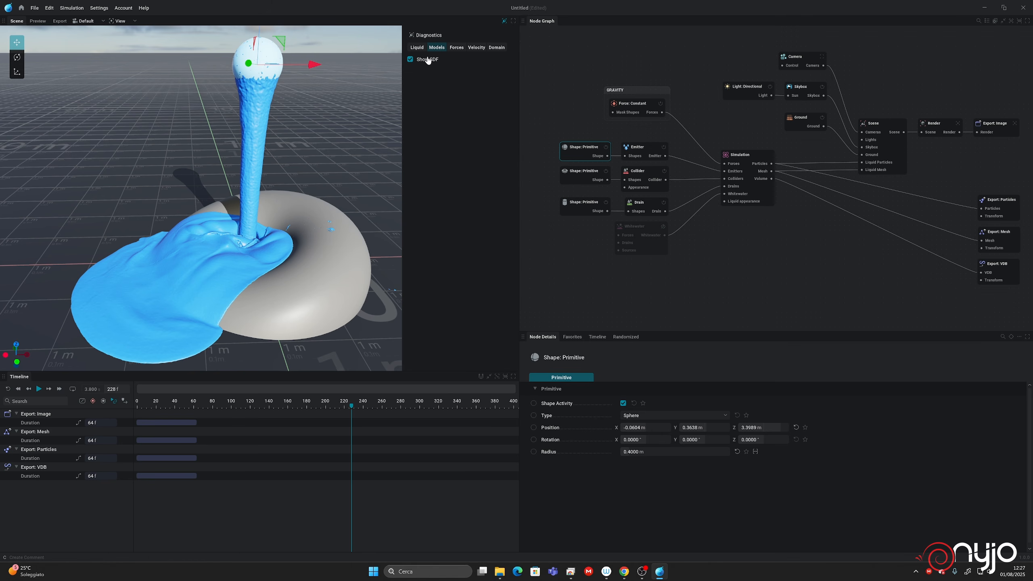
{"action": "left_click", "coordinate": [410, 59]}
{"action": "left_click", "coordinate": [454, 50]}
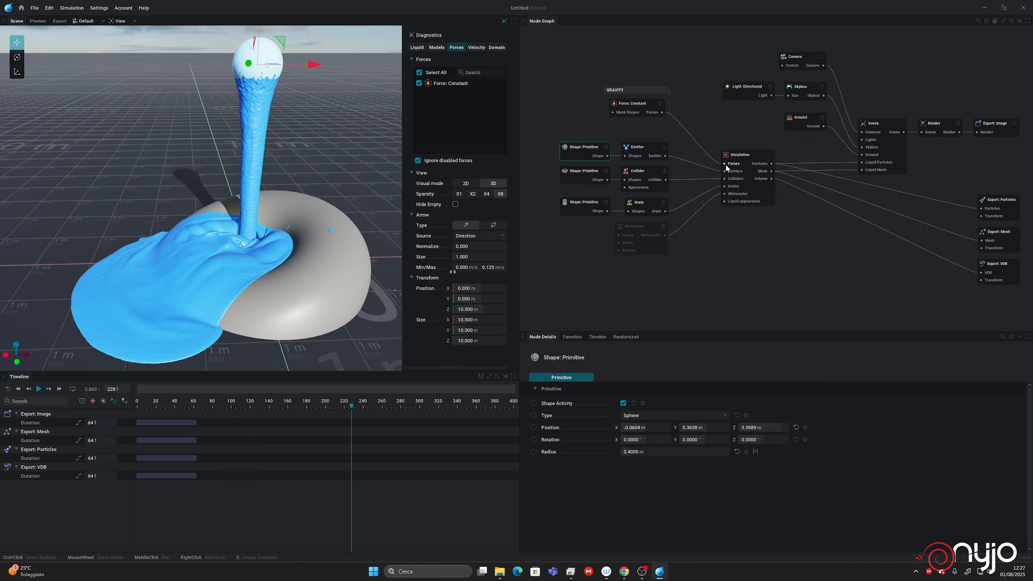
Step: Add a Force: Turbulence node to the Simulation's forces, show only that force in the diagnostics, and set its strength to 5.1
{"action": "left_click_drag", "start_coordinate": [725, 164], "coordinate": [612, 47]}
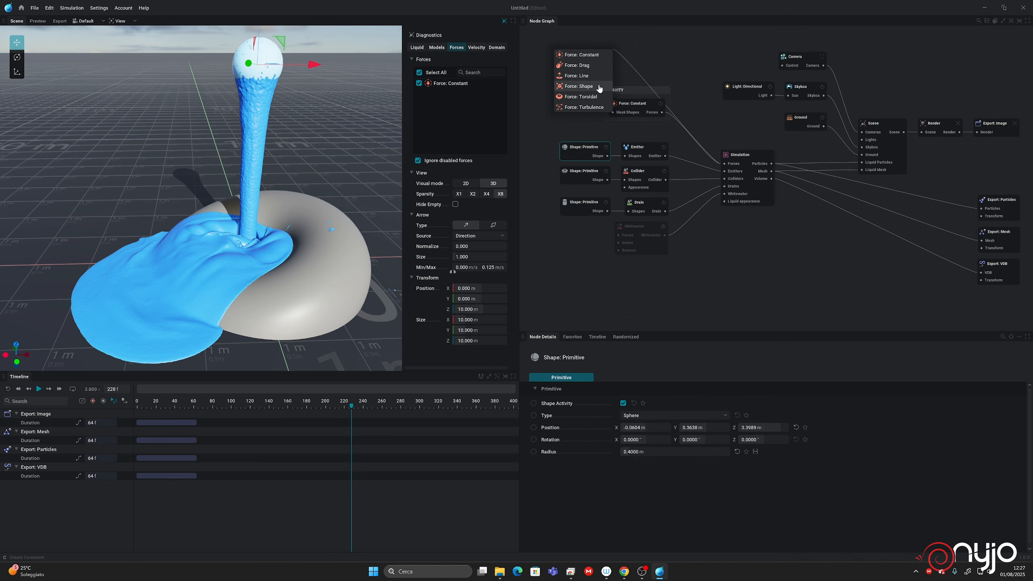
{"action": "left_click", "coordinate": [583, 107]}
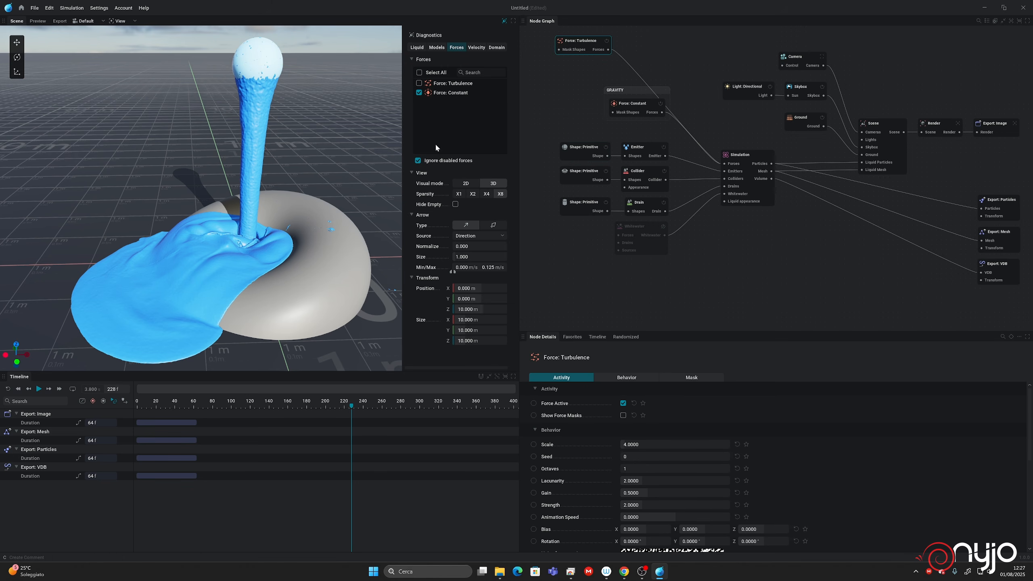
{"action": "left_click", "coordinate": [419, 84]}
{"action": "left_click", "coordinate": [419, 93]}
{"action": "left_click_drag", "start_coordinate": [640, 504], "coordinate": [676, 504]}
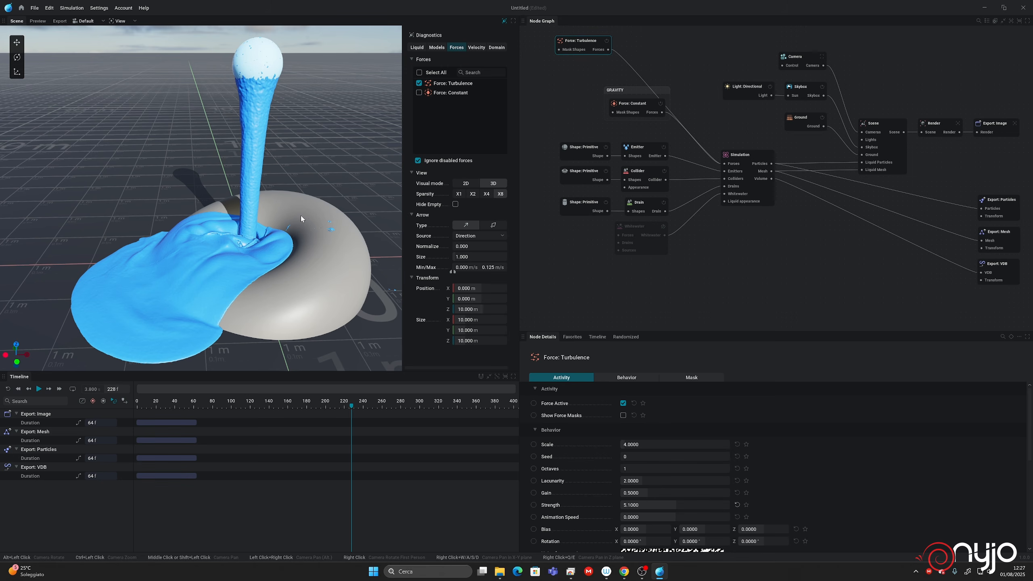
Step: Examine the turbulence force field in 3D and compare its sparsity settings, finishing on X8
{"action": "left_click_drag", "start_coordinate": [330, 222], "coordinate": [350, 202], "text": "alt"}
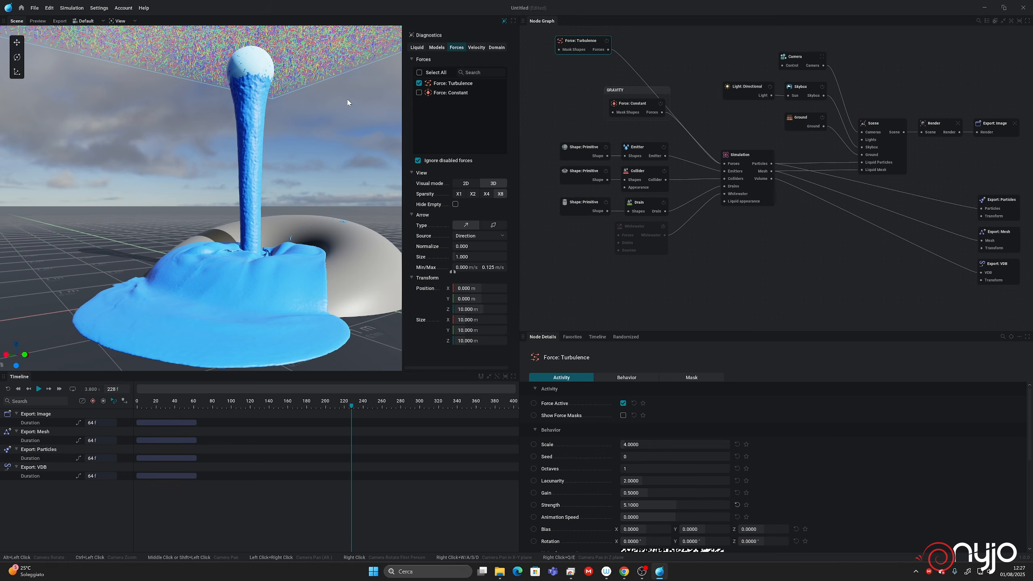
{"action": "scroll", "coordinate": [347, 102], "scroll_direction": "down", "scroll_amount": 8}
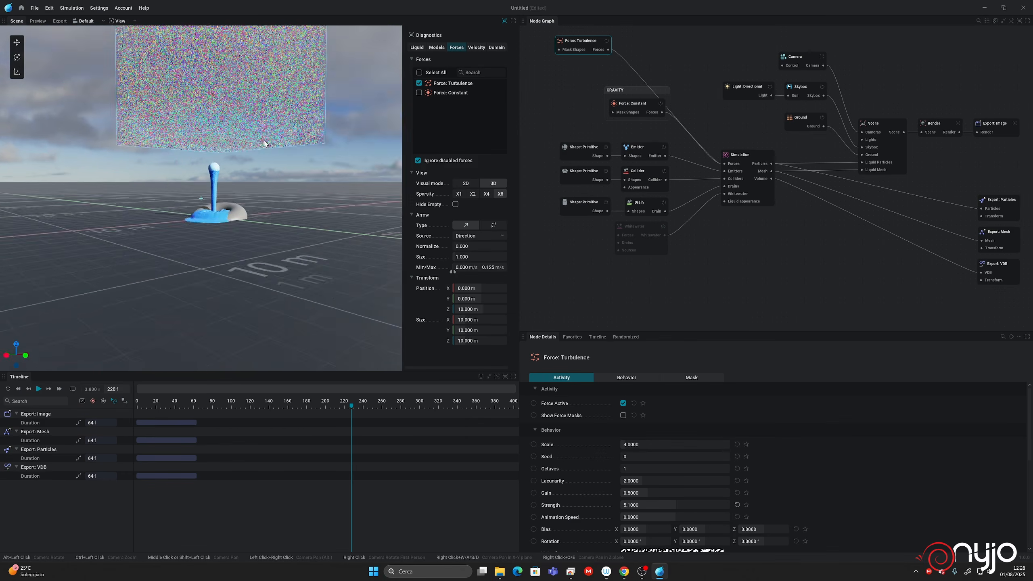
{"action": "mouse_move", "coordinate": [265, 144]}
{"action": "left_mouse_down", "text": "alt"}
{"action": "mouse_move", "coordinate": [281, 145]}
{"action": "mouse_move", "coordinate": [248, 154]}
{"action": "left_mouse_up", "text": "alt"}
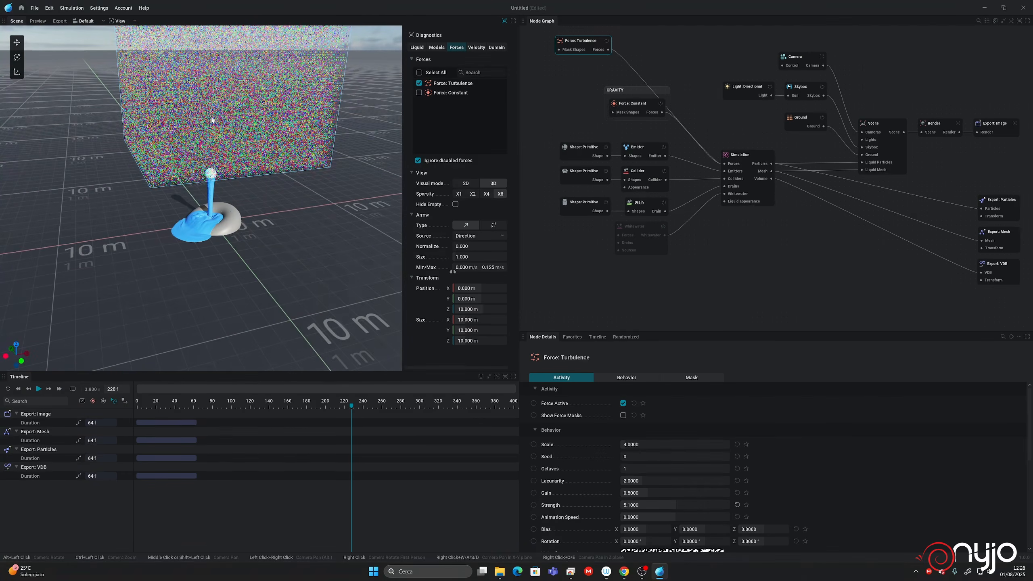
{"action": "left_click", "coordinate": [472, 196]}
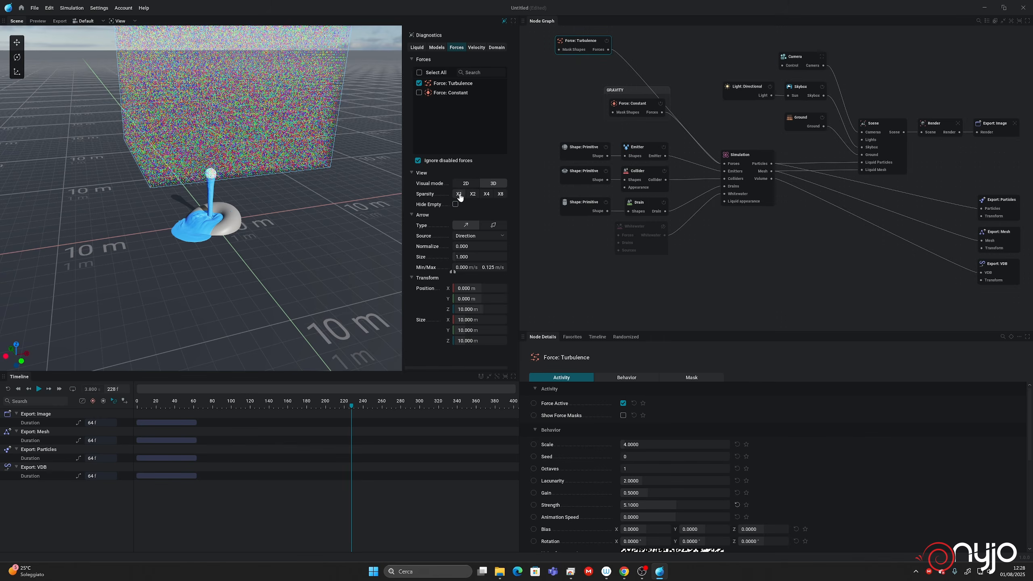
{"action": "left_click", "coordinate": [486, 195]}
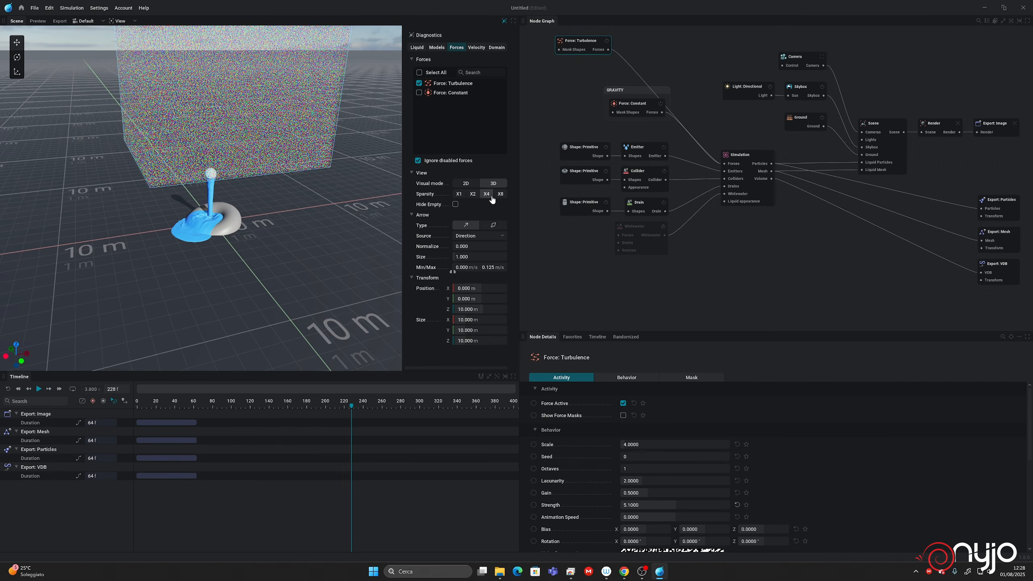
{"action": "left_click", "coordinate": [500, 195]}
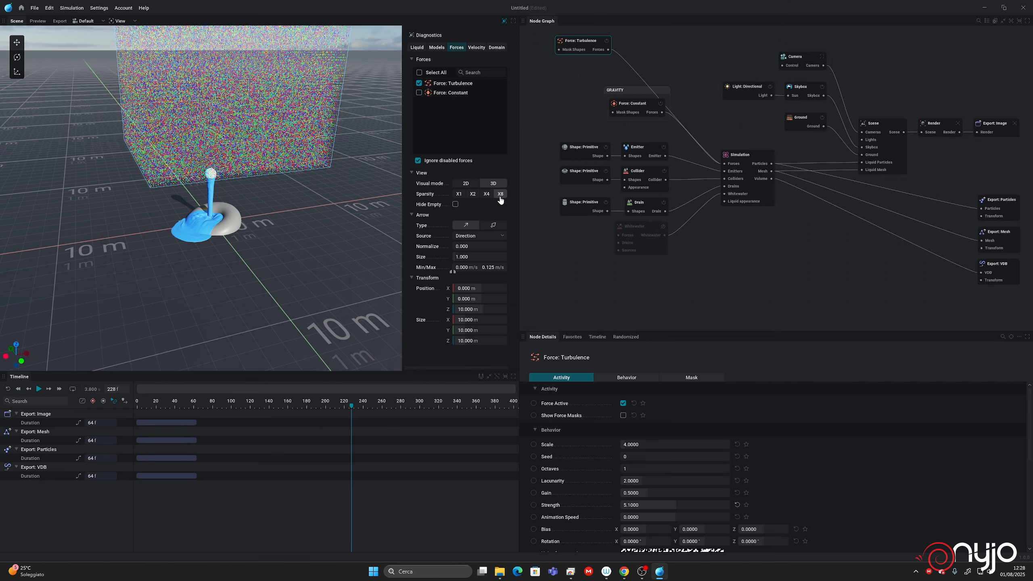
Step: Display the turbulence field as a 2D slice, and set the force's scale to 67 and octaves to 3
{"action": "left_click", "coordinate": [467, 184]}
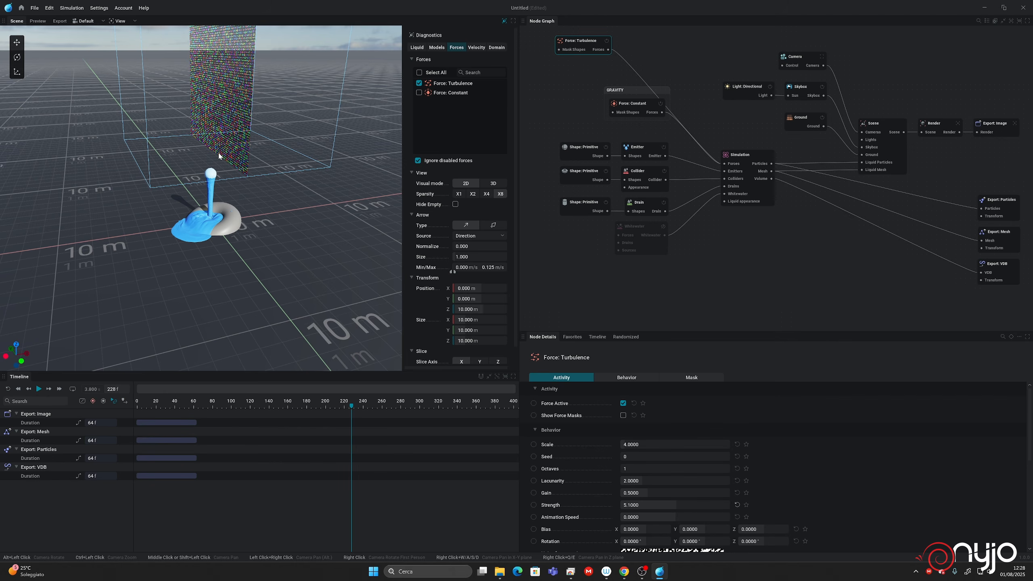
{"action": "left_click_drag", "start_coordinate": [220, 157], "coordinate": [250, 155], "text": "alt"}
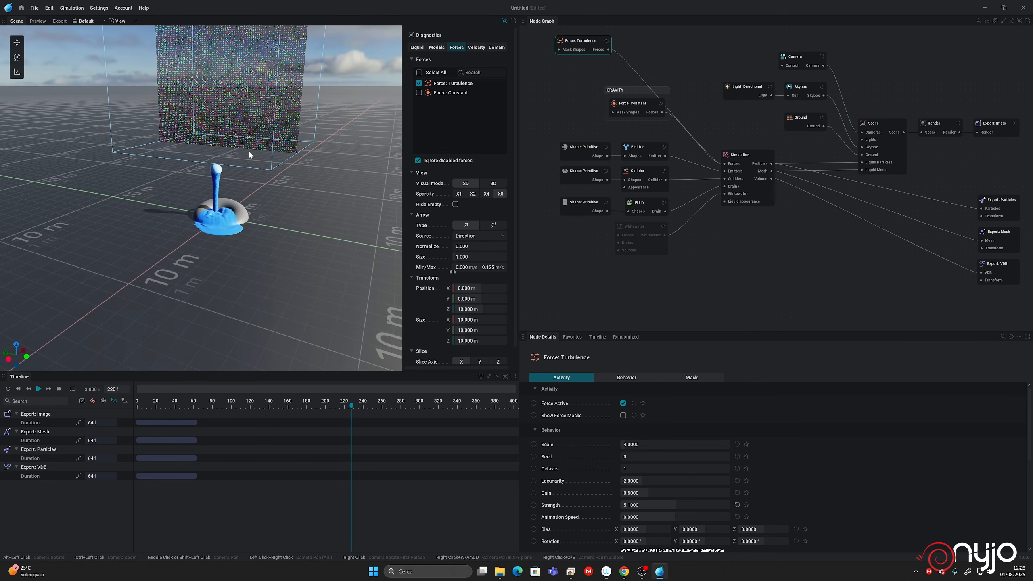
{"action": "left_click_drag", "start_coordinate": [640, 446], "coordinate": [693, 446]}
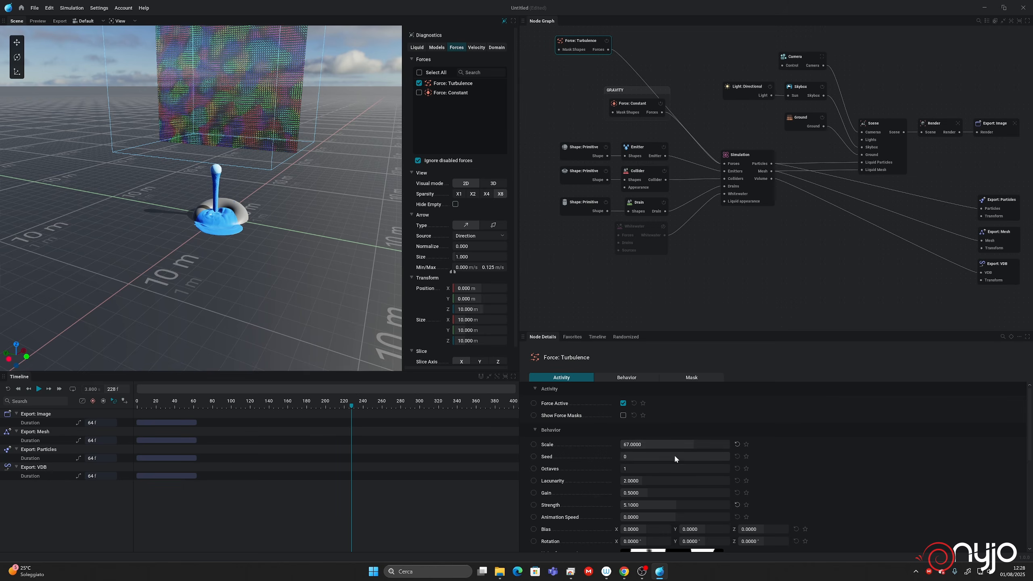
{"action": "left_click_drag", "start_coordinate": [630, 469], "coordinate": [653, 468]}
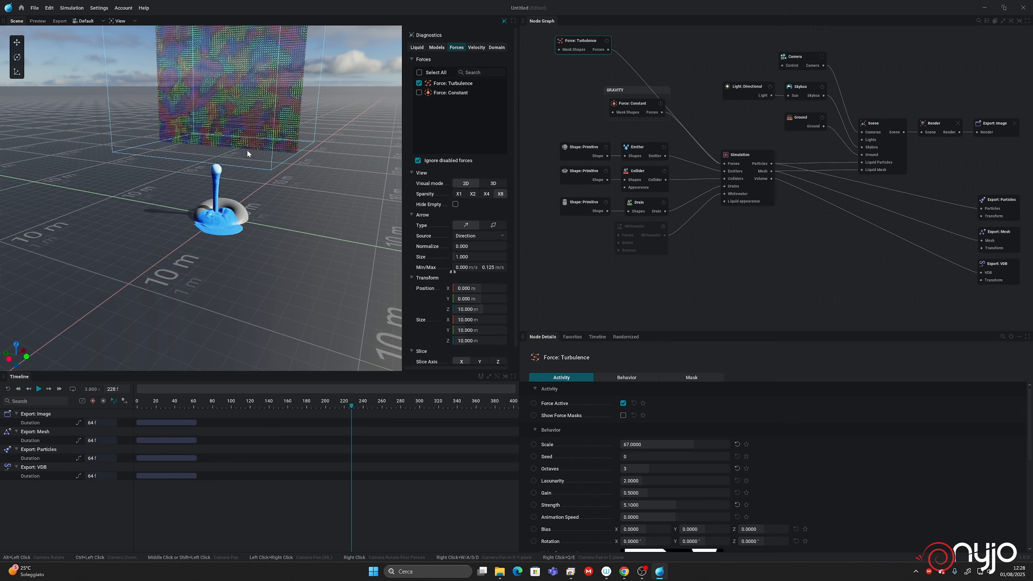
Step: Inspect the 2D turbulence slice and lower the force field display to a Z position of 4 m
{"action": "left_click_drag", "start_coordinate": [248, 145], "coordinate": [251, 138], "text": "alt"}
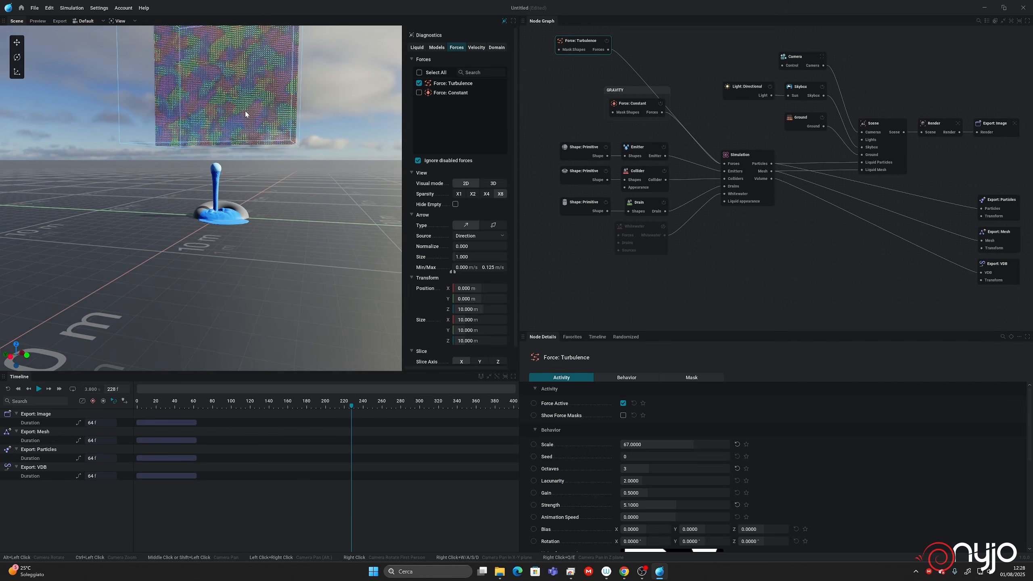
{"action": "scroll", "coordinate": [245, 117], "scroll_direction": "up", "scroll_amount": 3}
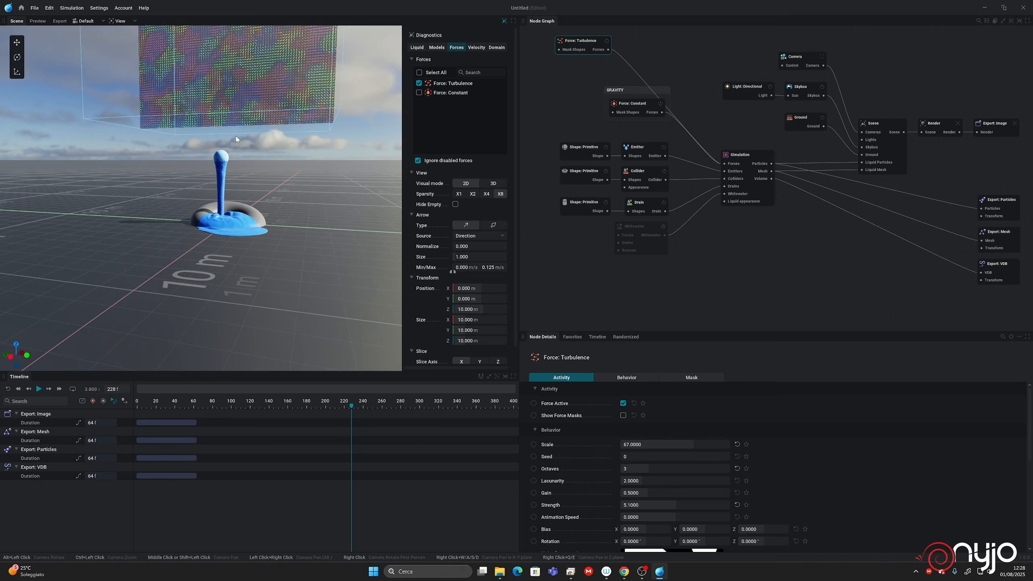
{"action": "left_click_drag", "start_coordinate": [236, 139], "coordinate": [288, 124], "text": "alt"}
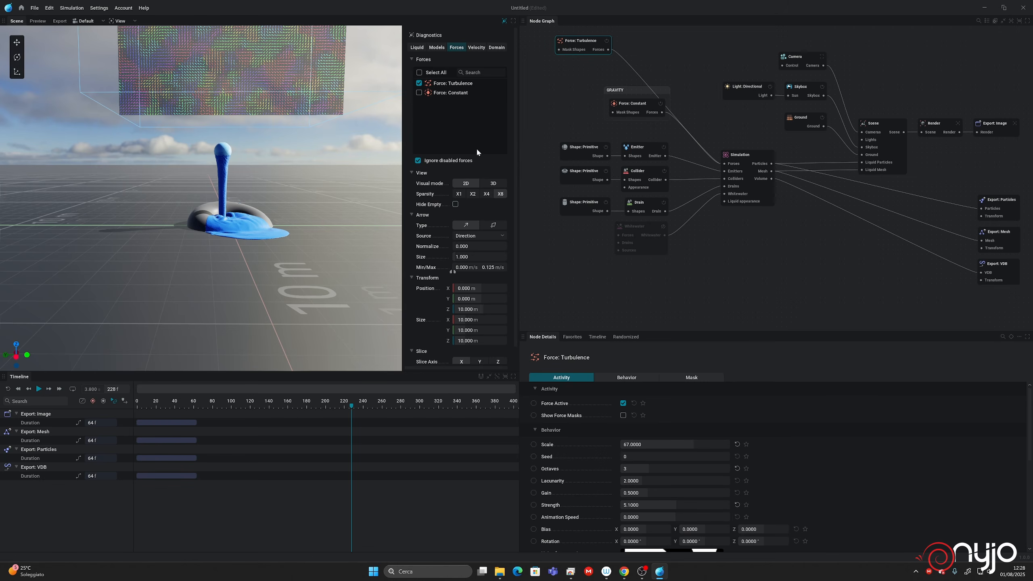
{"action": "left_click_drag", "start_coordinate": [471, 312], "coordinate": [470, 314]}
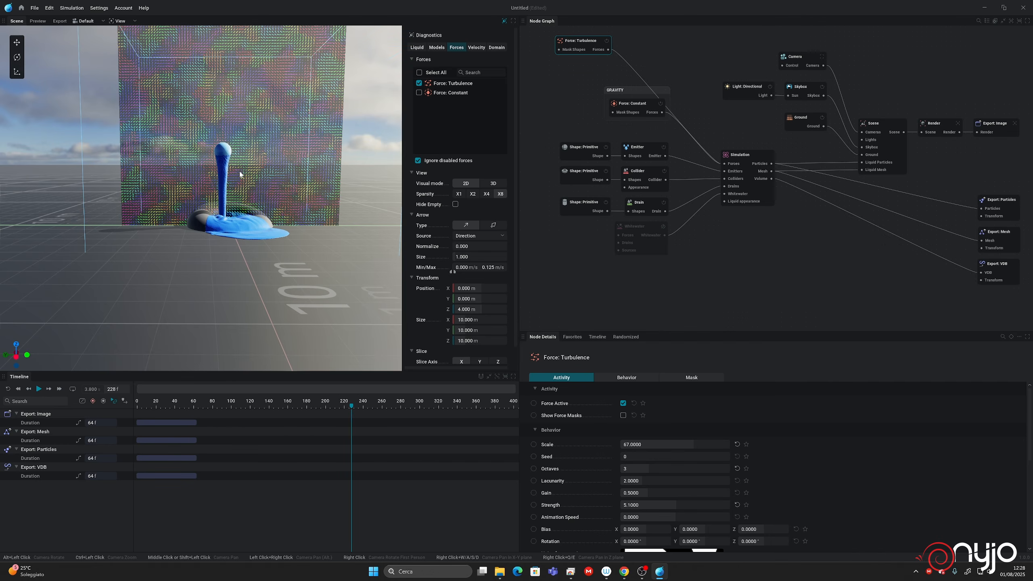
Step: Look at the slice around the liquid, rerun the simulation with turbulence from the start, and pause at about frame 128
{"action": "scroll", "coordinate": [245, 175], "scroll_direction": "up", "scroll_amount": 6}
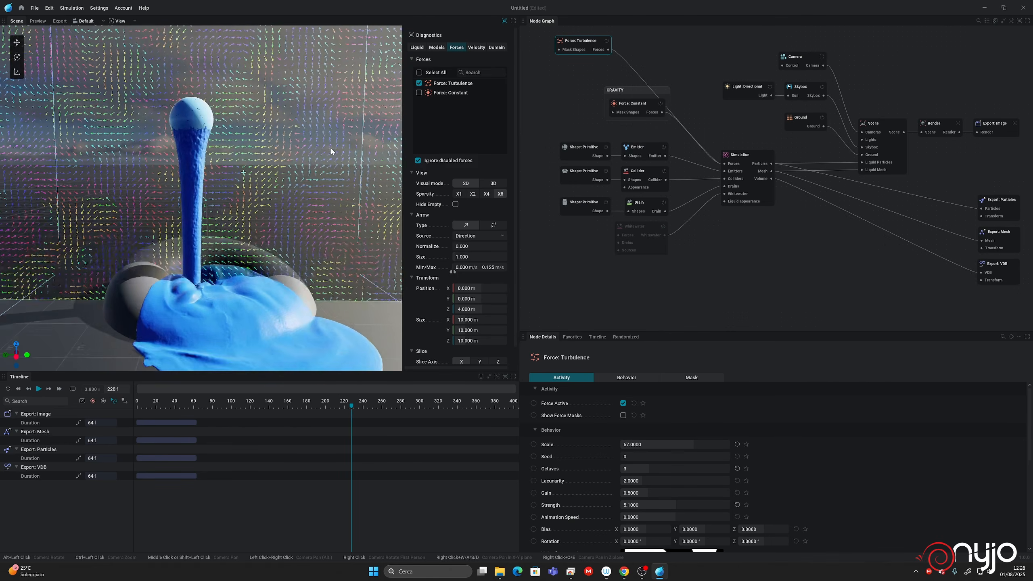
{"action": "left_click_drag", "start_coordinate": [249, 208], "coordinate": [217, 197], "text": "alt"}
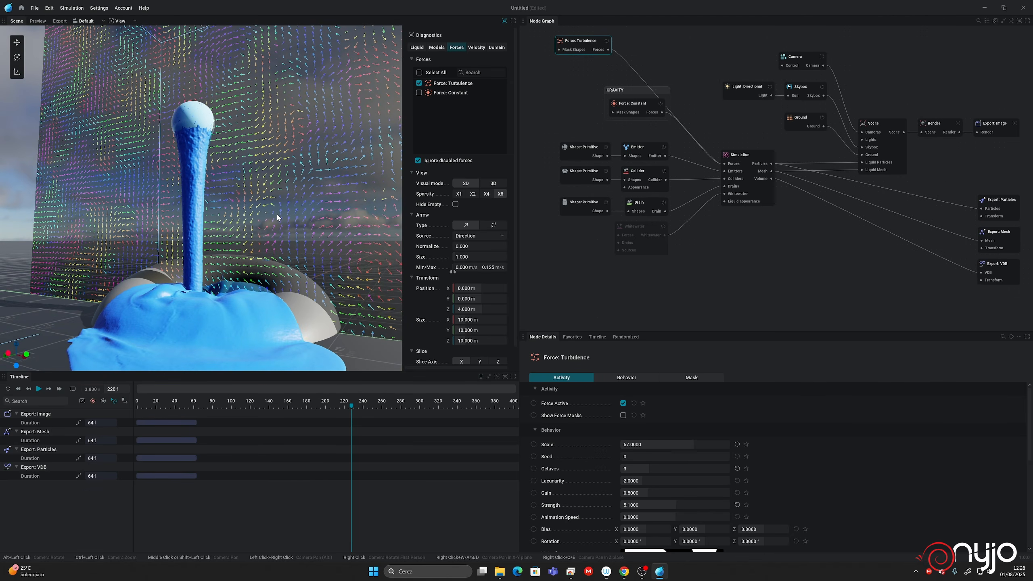
{"action": "key", "text": "r"}
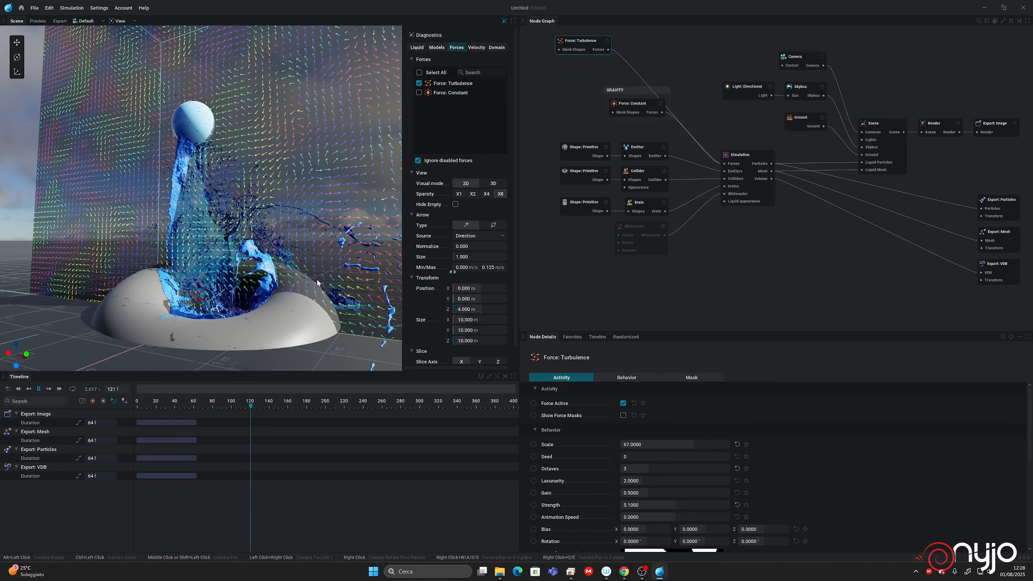
{"action": "key", "text": "space"}
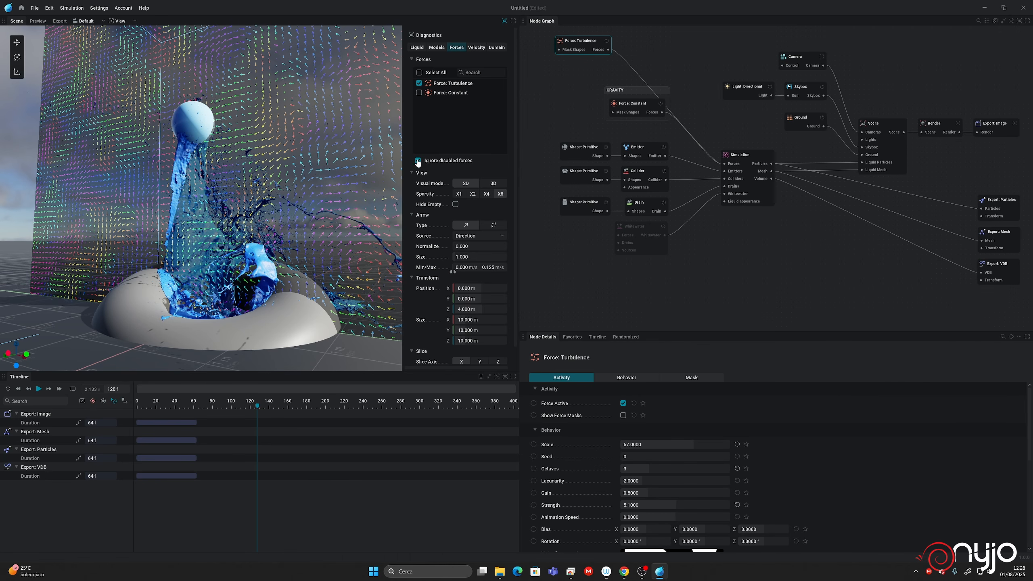
Step: Hide and delete the turbulence force, and set the force display's Z position to 62 m and Z size to 10.833 m
{"action": "left_click", "coordinate": [419, 84]}
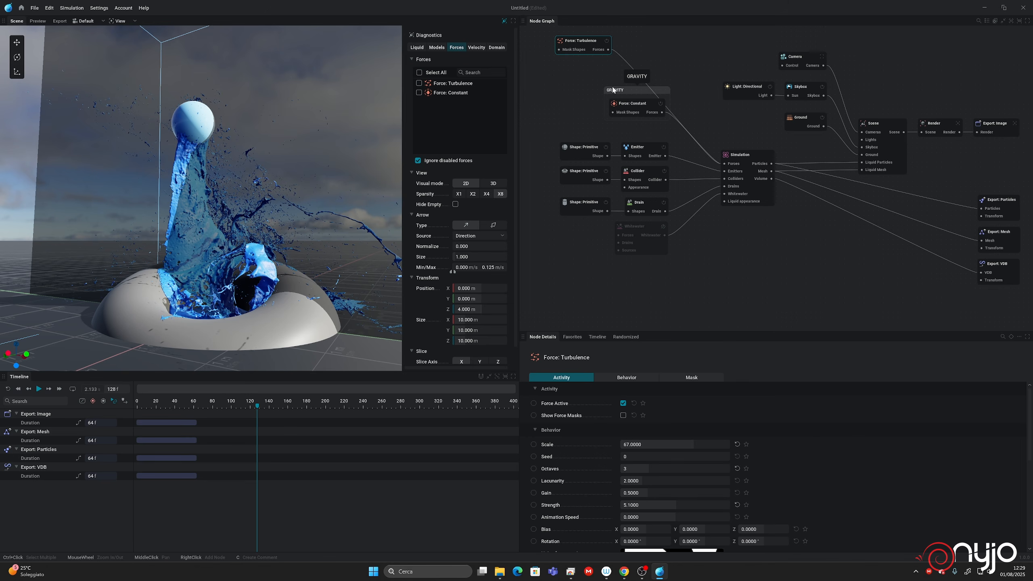
{"action": "key", "text": "Delete"}
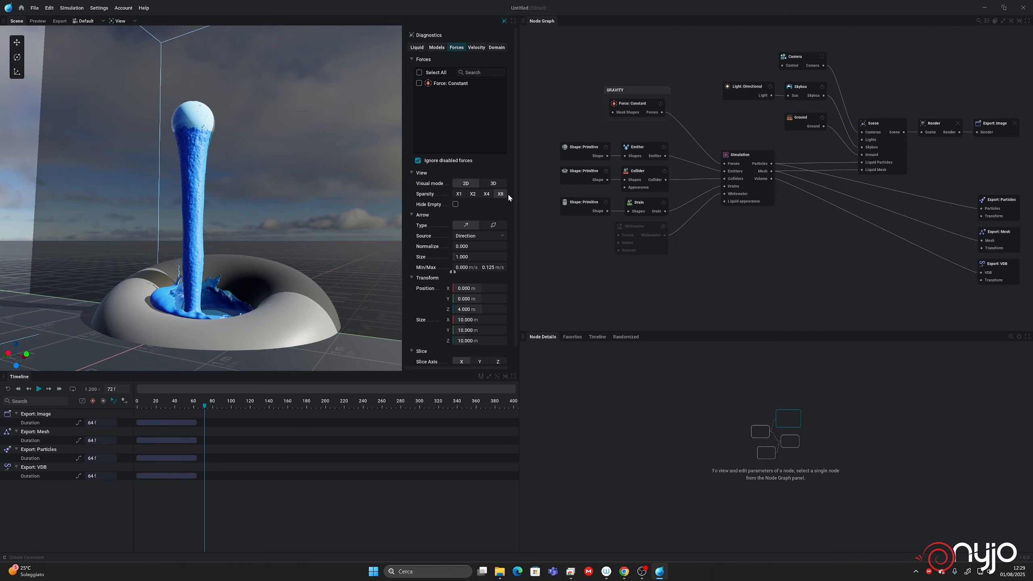
{"action": "scroll", "coordinate": [461, 295], "scroll_direction": "down", "scroll_amount": 1}
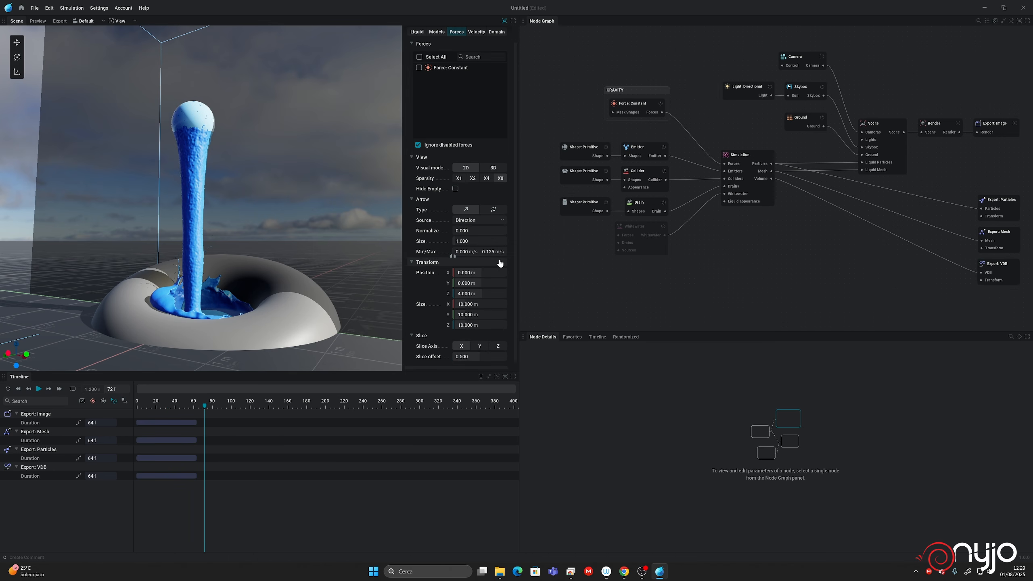
{"action": "left_click_drag", "start_coordinate": [477, 323], "coordinate": [493, 294]}
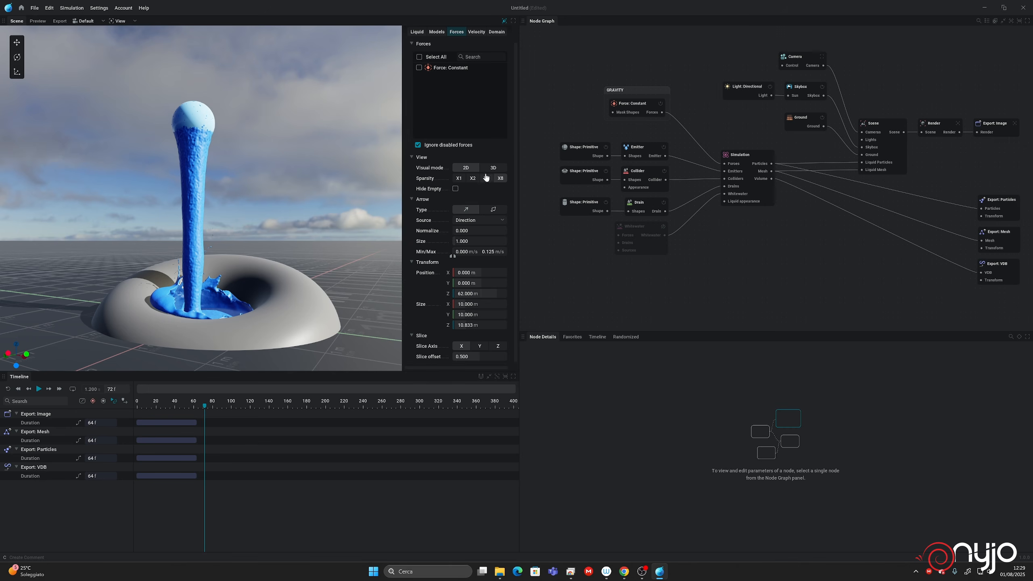
Step: Open the Velocity diagnostics and play the simulation on to about frame 127 to watch the velocity field
{"action": "scroll", "coordinate": [490, 169], "scroll_direction": "up", "scroll_amount": 1}
{"action": "left_click", "coordinate": [475, 47]}
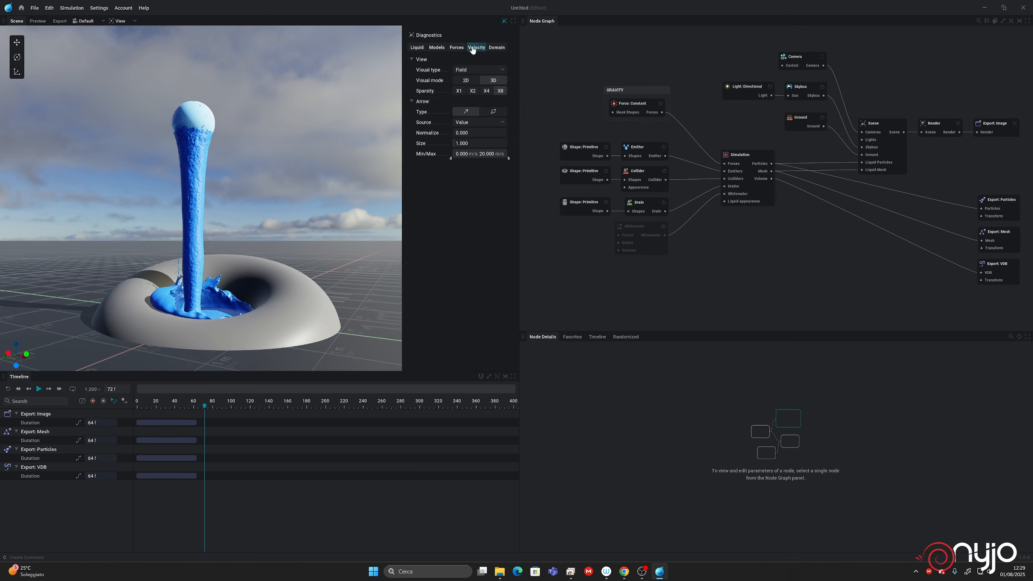
{"action": "key", "text": "space"}
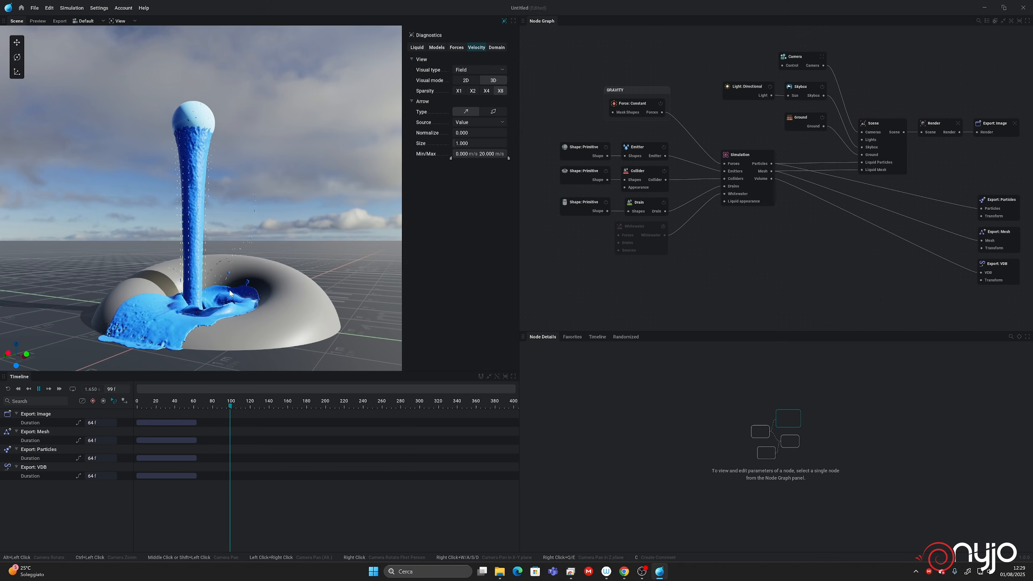
{"action": "key", "text": "space"}
Step: Toggle the liquid mesh off and on in the Liquid diagnostics to compare the view, leaving the mesh shown
{"action": "left_click", "coordinate": [417, 47]}
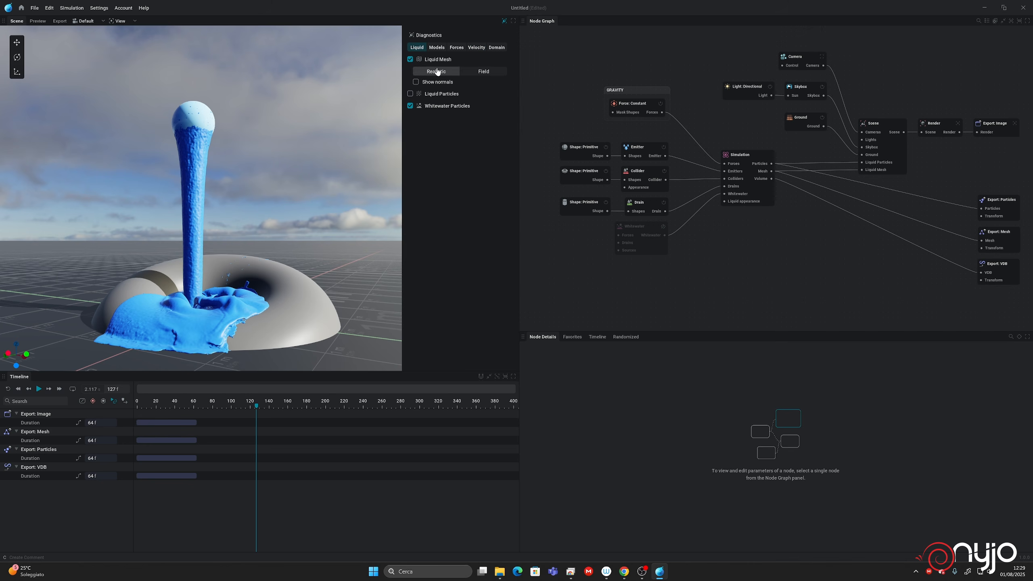
{"action": "left_click", "coordinate": [410, 59]}
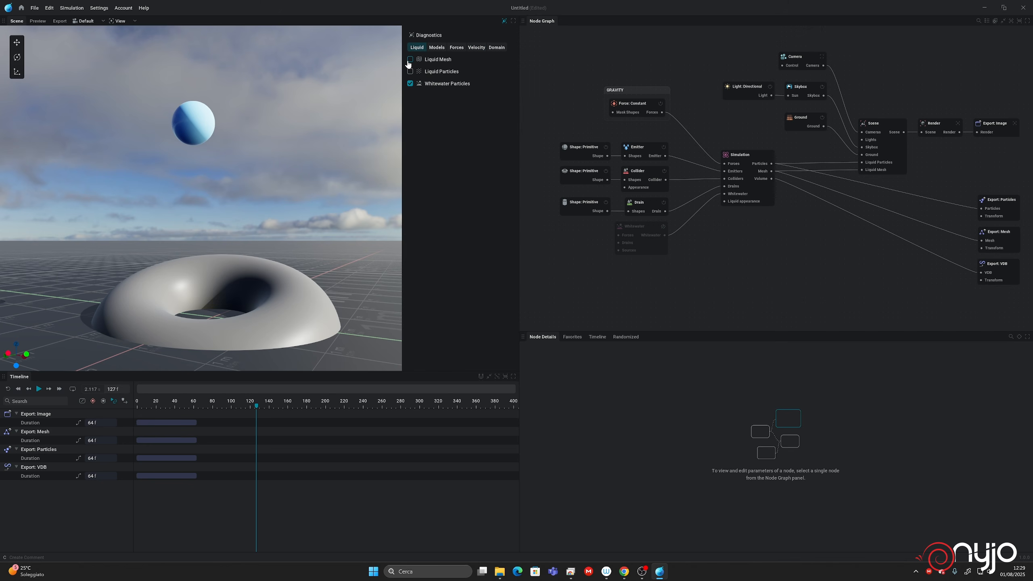
{"action": "left_click", "coordinate": [409, 60]}
{"action": "left_click", "coordinate": [409, 60]}
{"action": "left_click", "coordinate": [409, 60]}
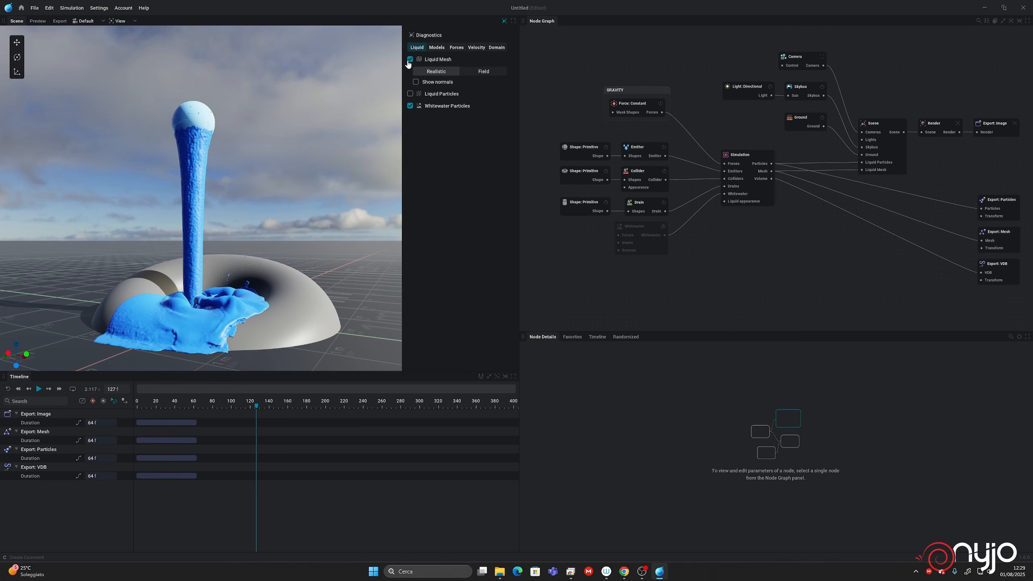
Step: Return to the Velocity diagnostics and rerun the simulation from the start, pausing at about frame 67
{"action": "left_click", "coordinate": [475, 49]}
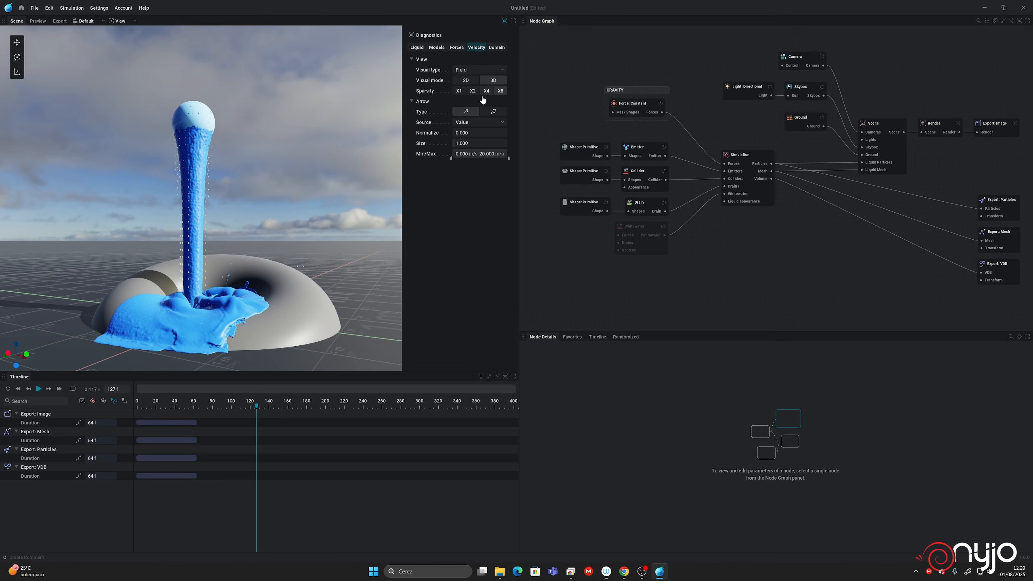
{"action": "key", "text": "r"}
{"action": "key", "text": "space"}
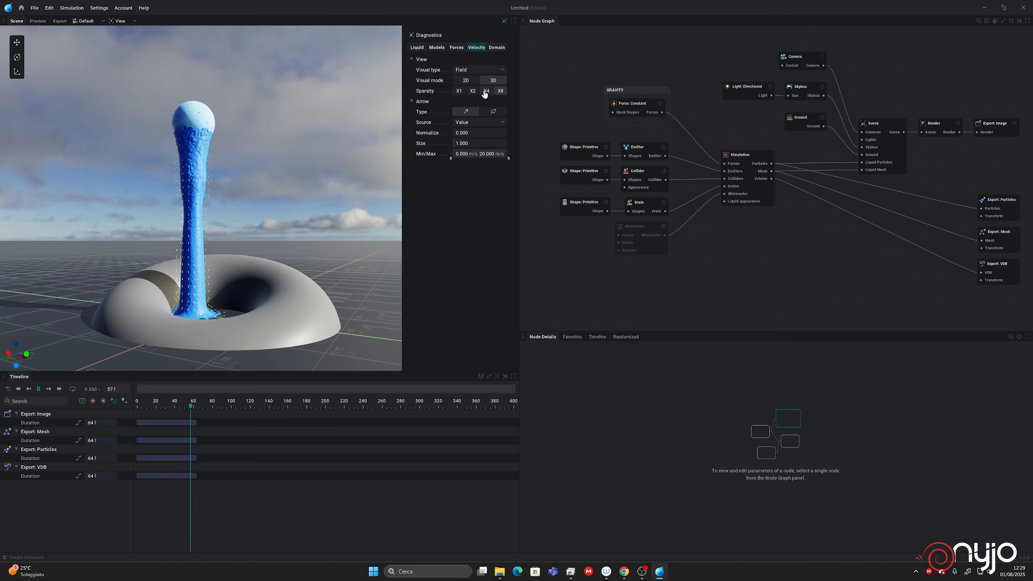
Step: Compare the 2D velocity display with 3D, keep 3D, and set the velocity arrow size to 4.4
{"action": "left_click", "coordinate": [466, 81]}
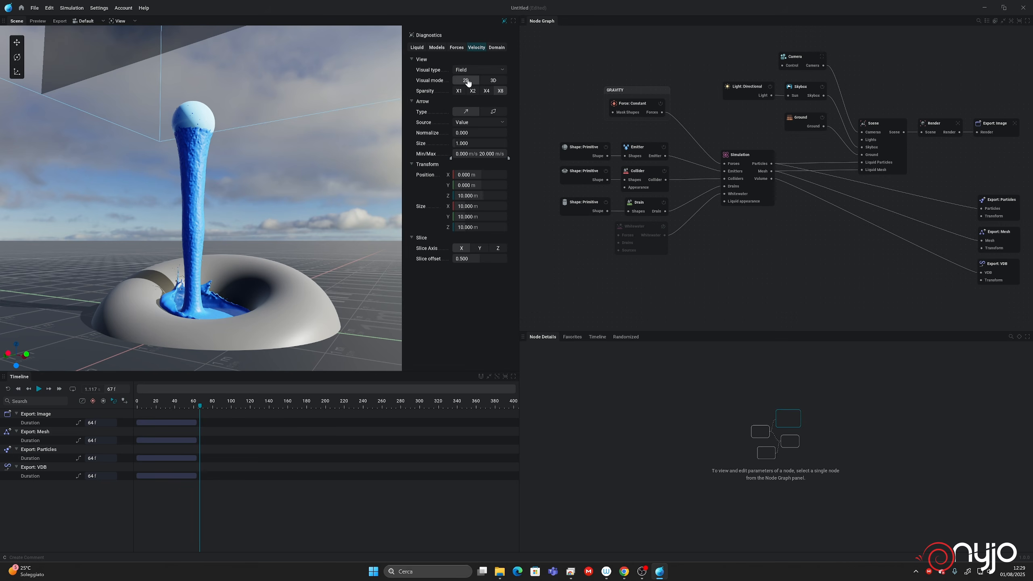
{"action": "left_click", "coordinate": [490, 82]}
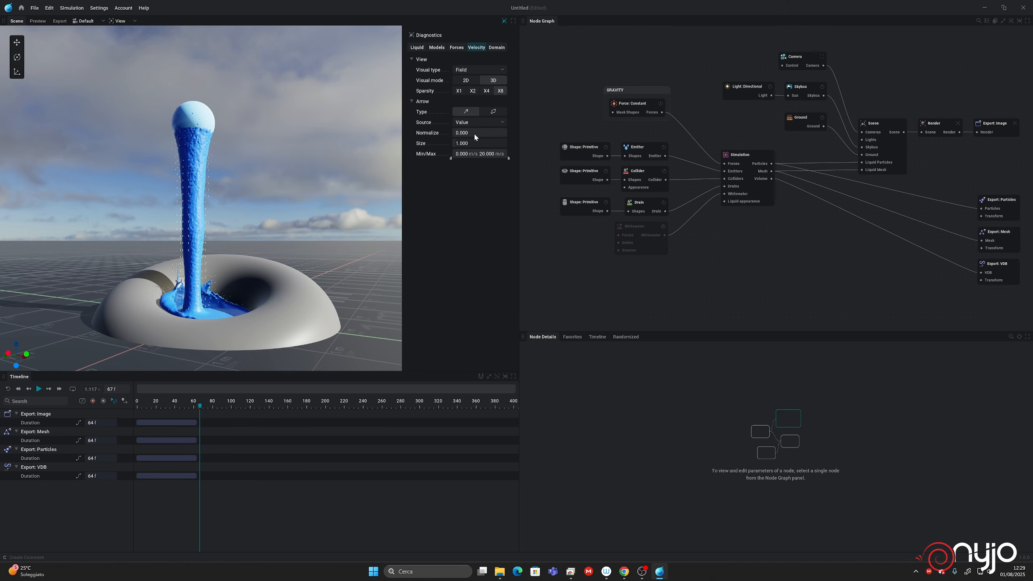
{"action": "left_click_drag", "start_coordinate": [469, 143], "coordinate": [482, 145]}
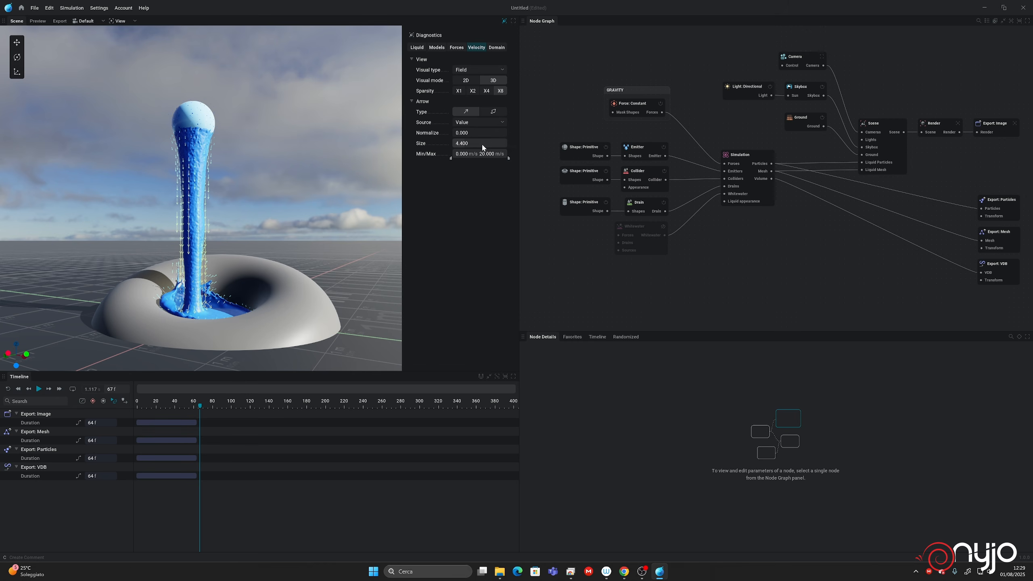
Step: Compare the two velocity arrow types, keep the straight arrow, and play the simulation on to about frame 181
{"action": "left_click", "coordinate": [490, 114]}
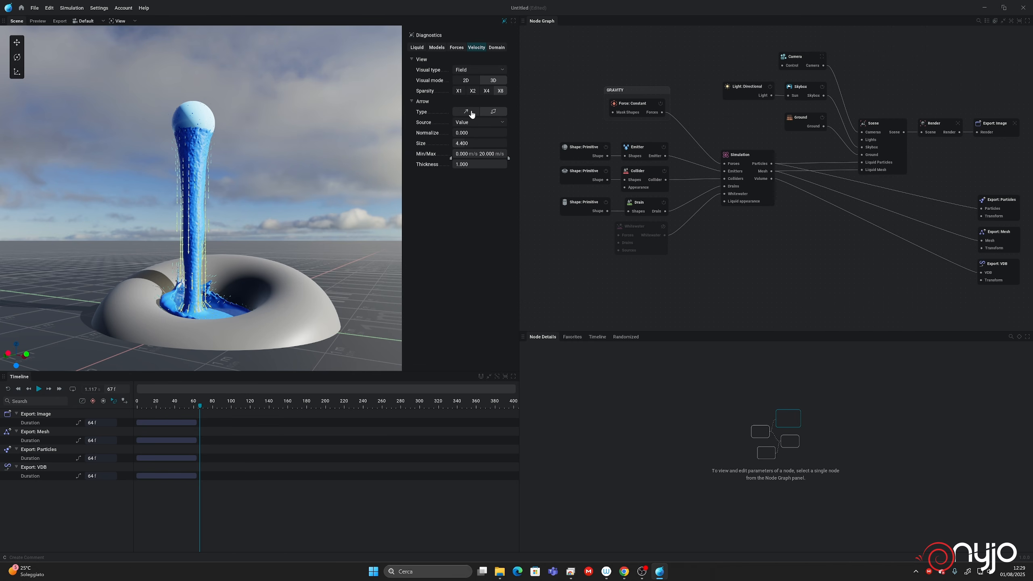
{"action": "left_click", "coordinate": [471, 115]}
{"action": "key", "text": "space"}
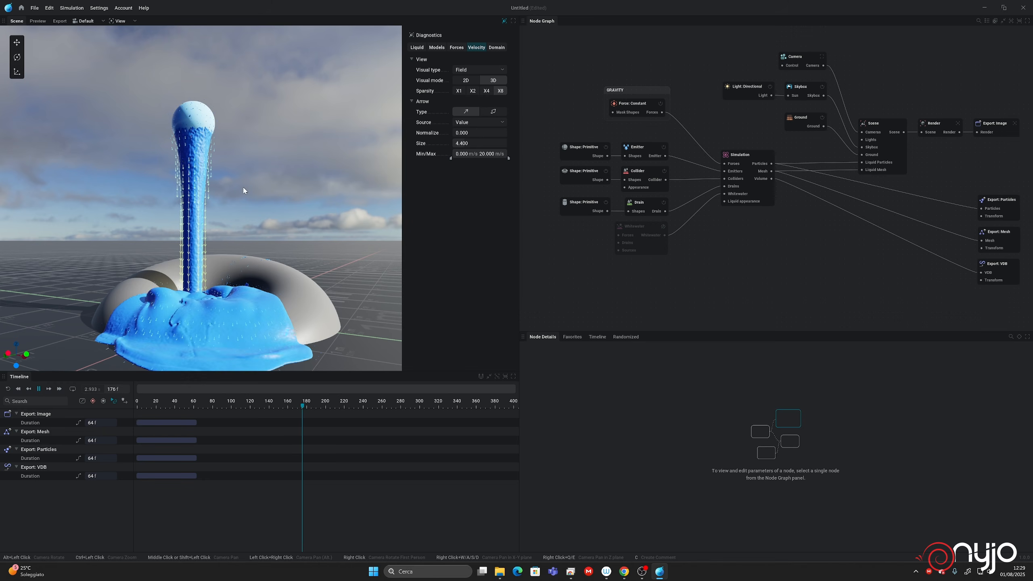
{"action": "key", "text": "space"}
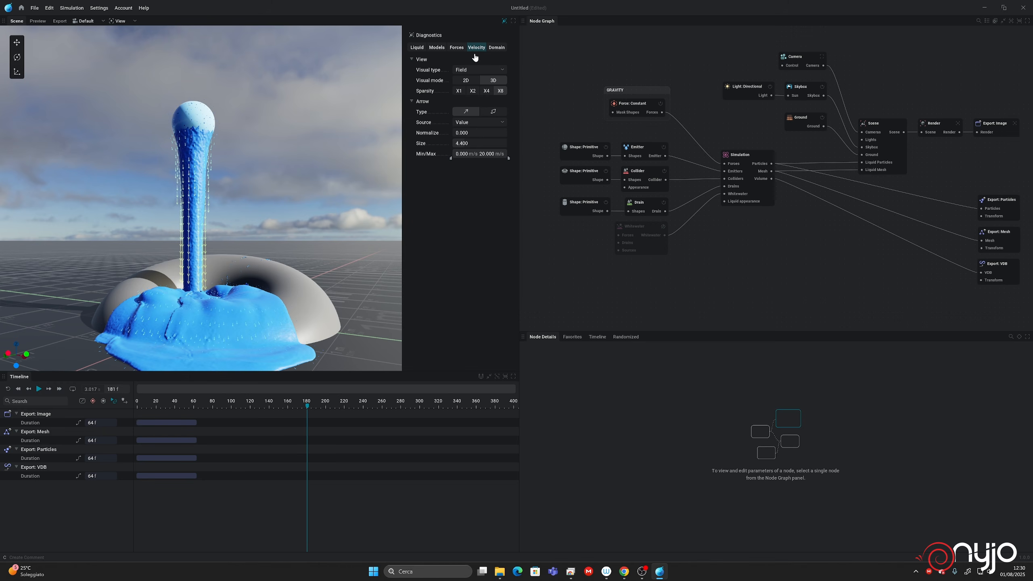
Step: Show the bounding box and main liquid tiles in the Domain diagnostics and rerun the simulation to about frame 106
{"action": "left_click", "coordinate": [497, 47]}
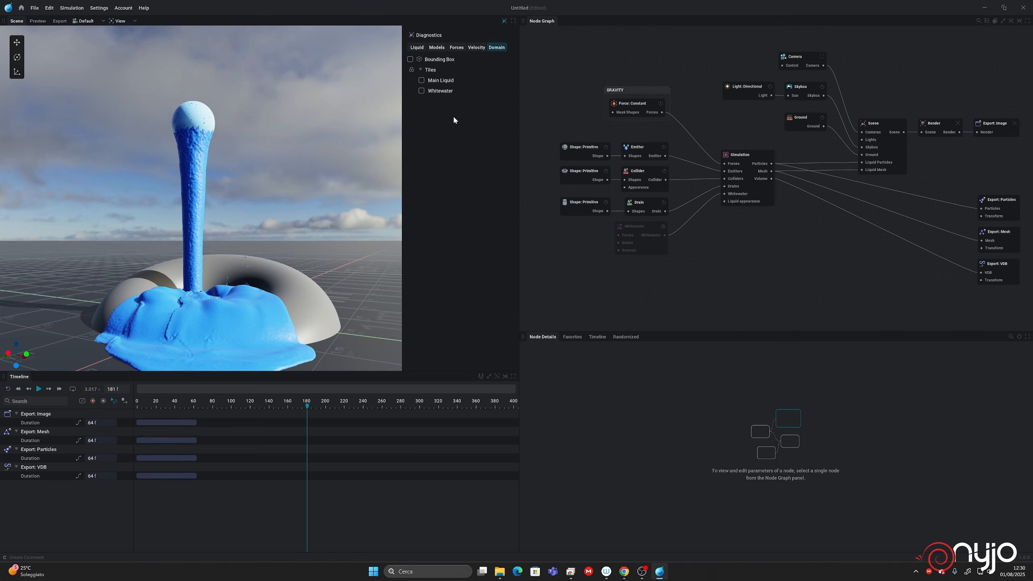
{"action": "left_click", "coordinate": [410, 60]}
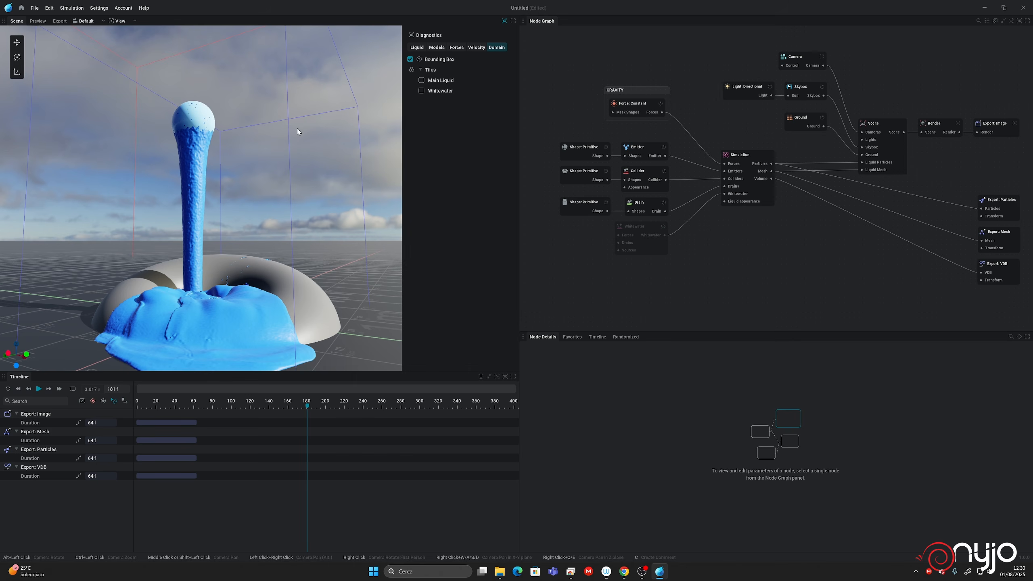
{"action": "left_click", "coordinate": [421, 81]}
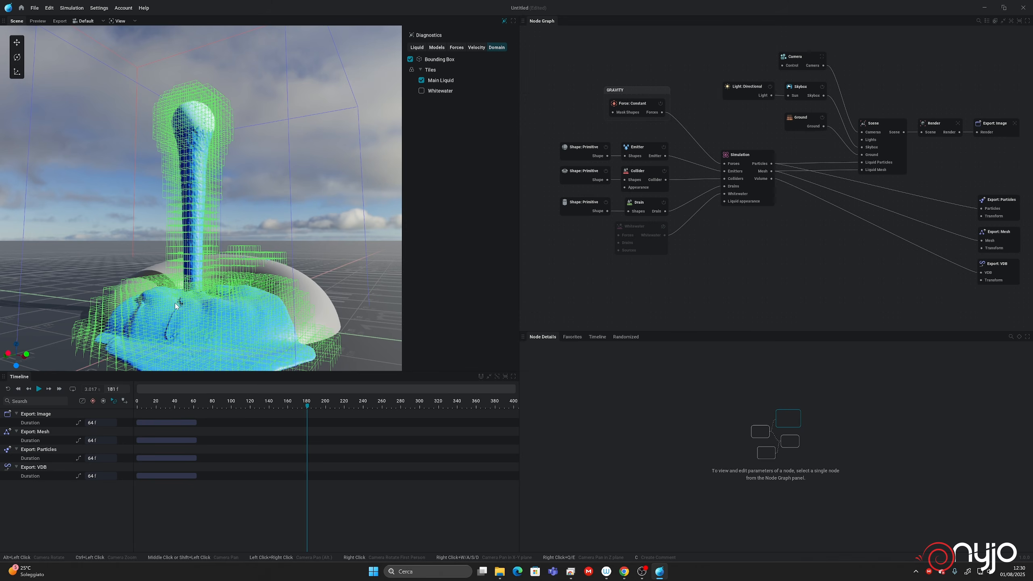
{"action": "scroll", "coordinate": [224, 281], "scroll_direction": "down", "scroll_amount": 2}
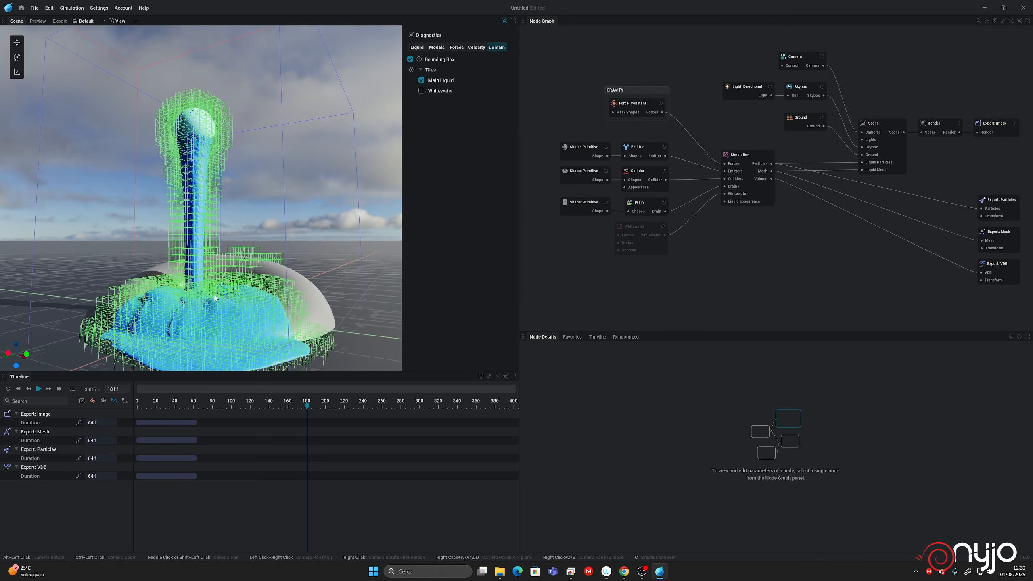
{"action": "left_click_drag", "start_coordinate": [218, 304], "coordinate": [203, 319], "text": "alt"}
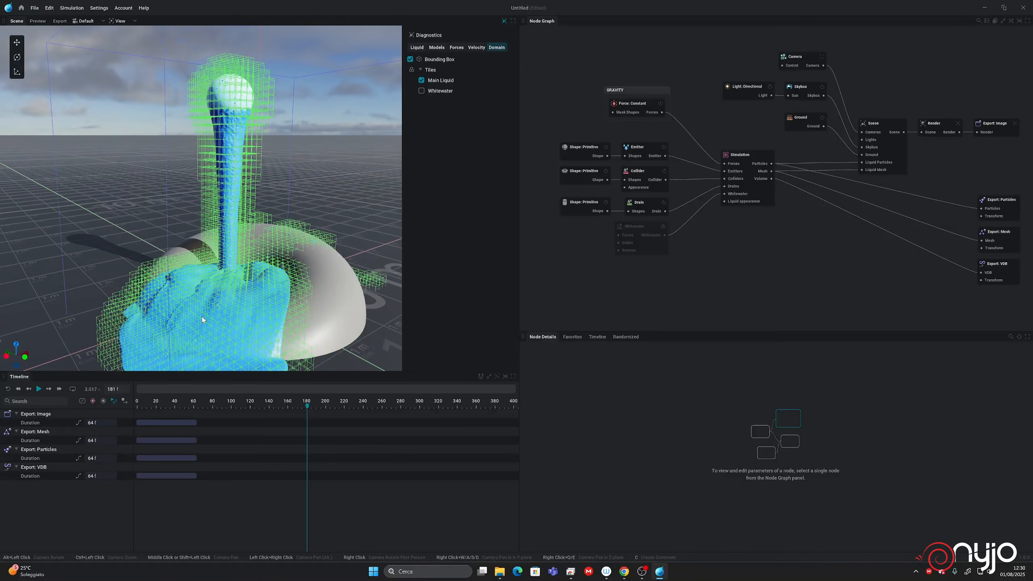
{"action": "key", "text": "space"}
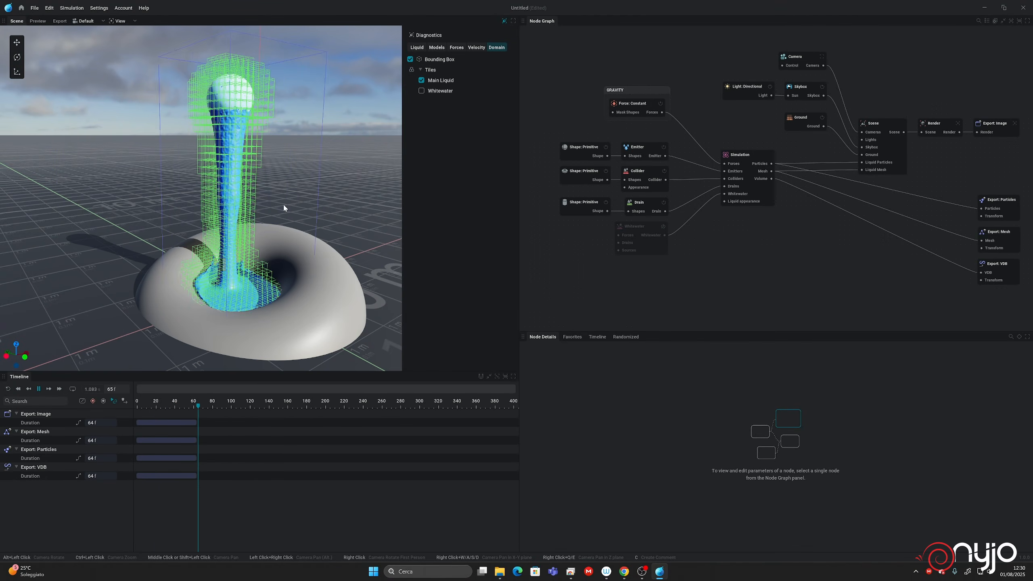
{"action": "key", "text": "space"}
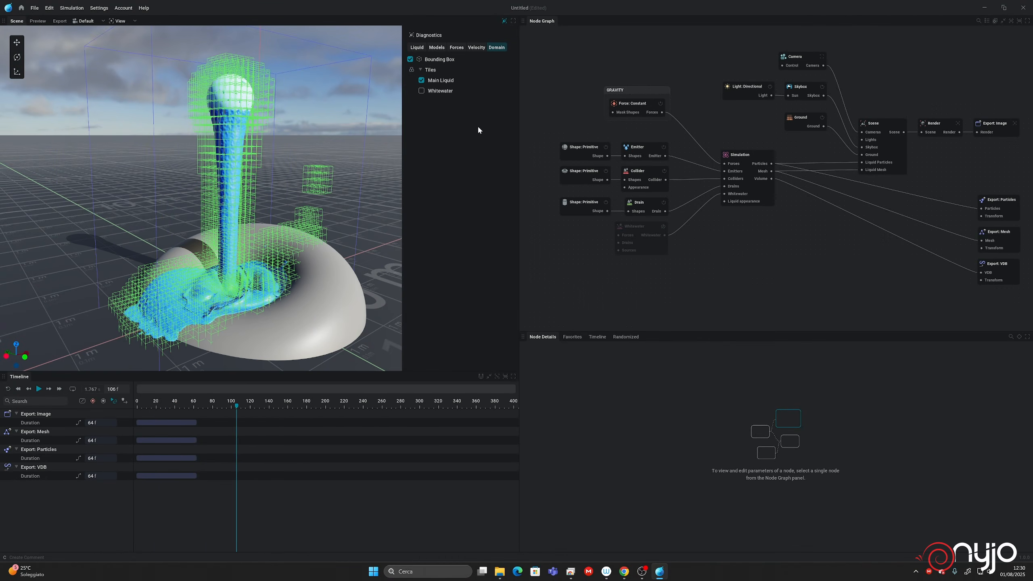
Step: Hide the main liquid tiles and turn off the whitewater particles in the Liquid diagnostics
{"action": "left_click", "coordinate": [421, 80]}
{"action": "left_click", "coordinate": [417, 47]}
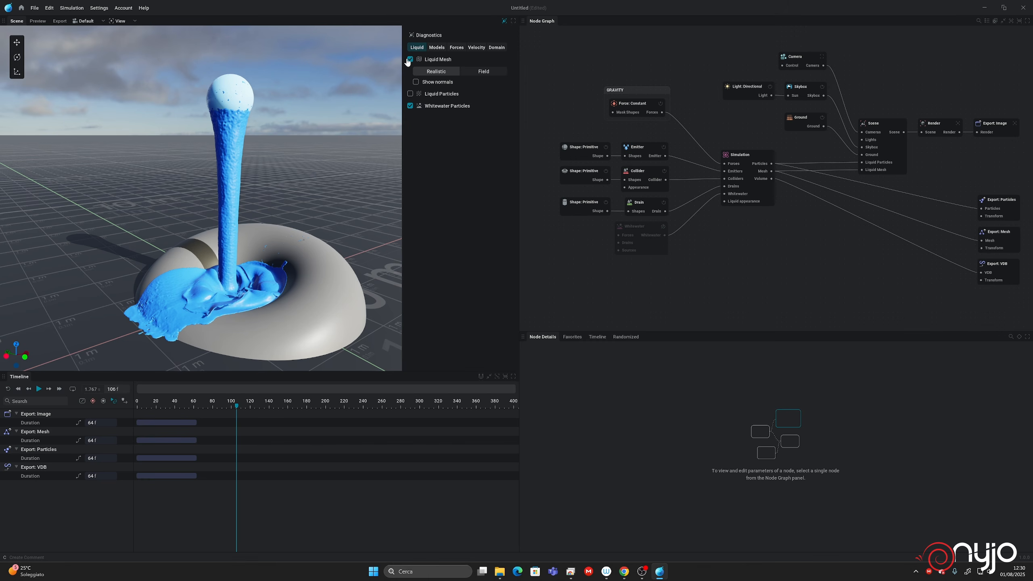
{"action": "left_click", "coordinate": [409, 106]}
{"action": "left_click", "coordinate": [434, 49]}
{"action": "left_click", "coordinate": [417, 48]}
Step: Rerun the simulation from the start with the realistic liquid mesh, pausing at about frame 202
{"action": "key", "text": "r"}
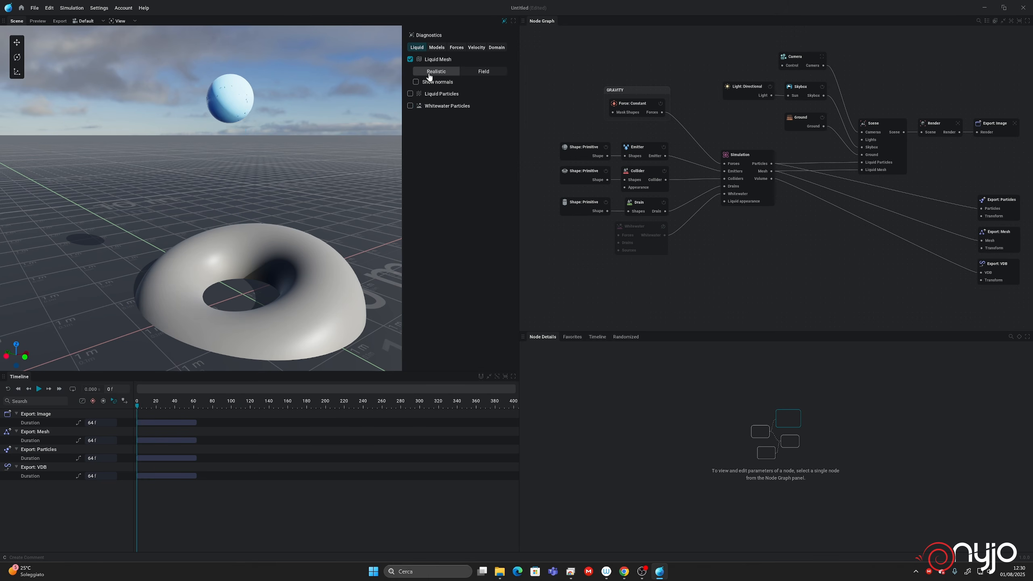
{"action": "key", "text": "space"}
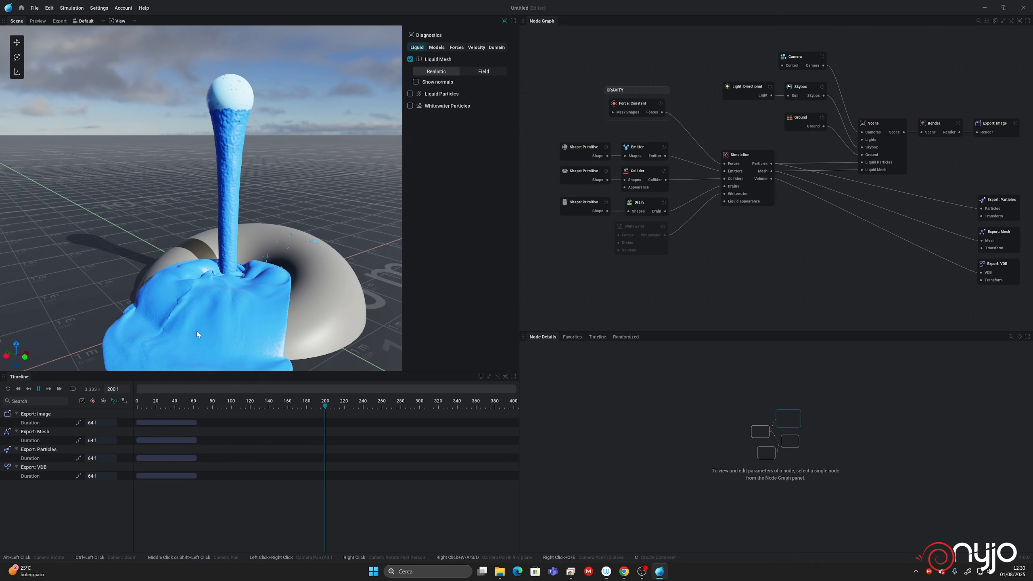
{"action": "key", "text": "space"}
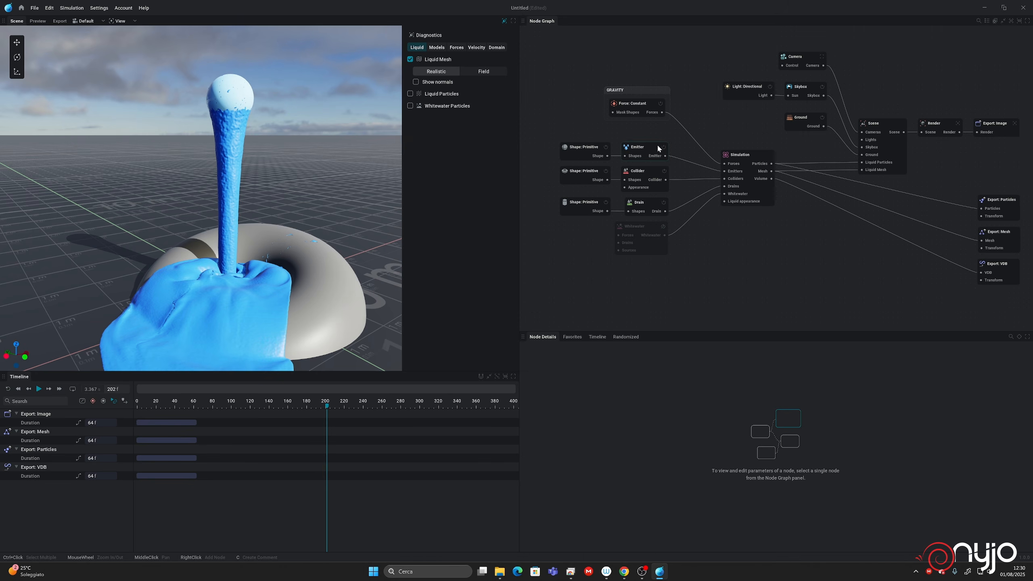
Step: Set the Emitter node's stickiness to 10% and rerun the simulation to about frame 132
{"action": "left_click", "coordinate": [763, 158]}
{"action": "scroll", "coordinate": [633, 447], "scroll_direction": "up", "scroll_amount": 5}
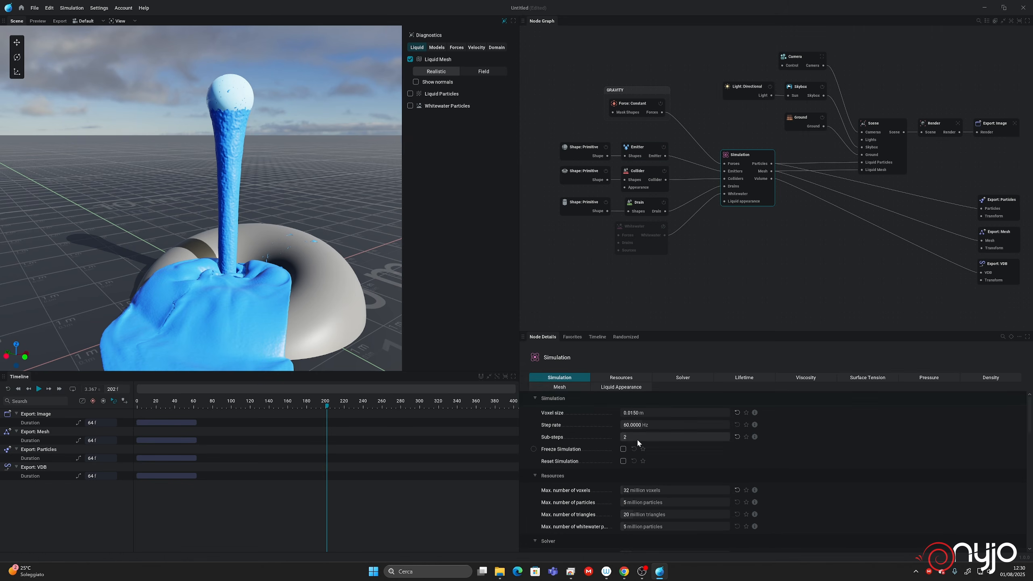
{"action": "left_click", "coordinate": [641, 150]}
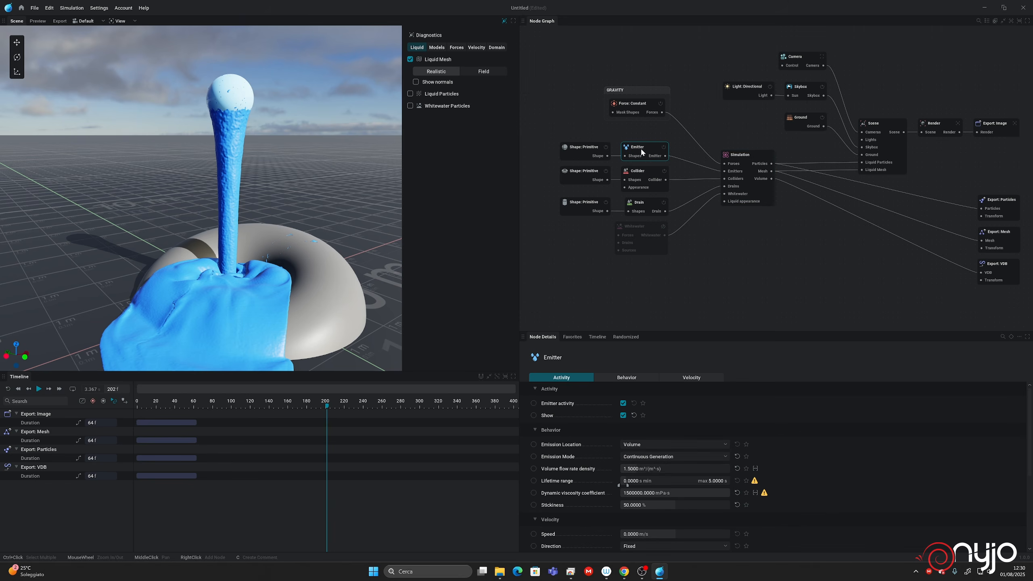
{"action": "double_click", "coordinate": [625, 504]}
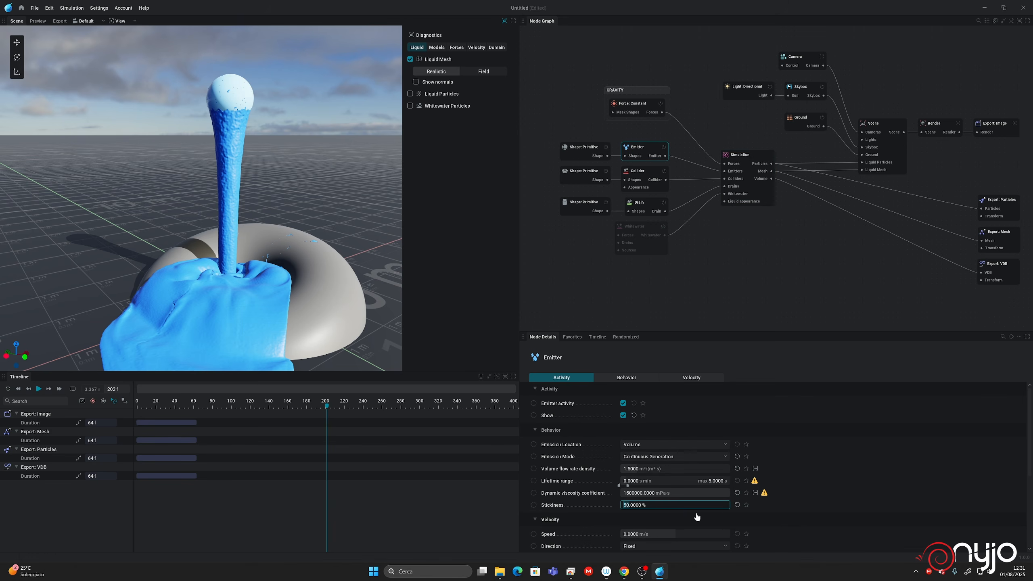
{"action": "type", "text": "10"}
{"action": "key", "text": "Return"}
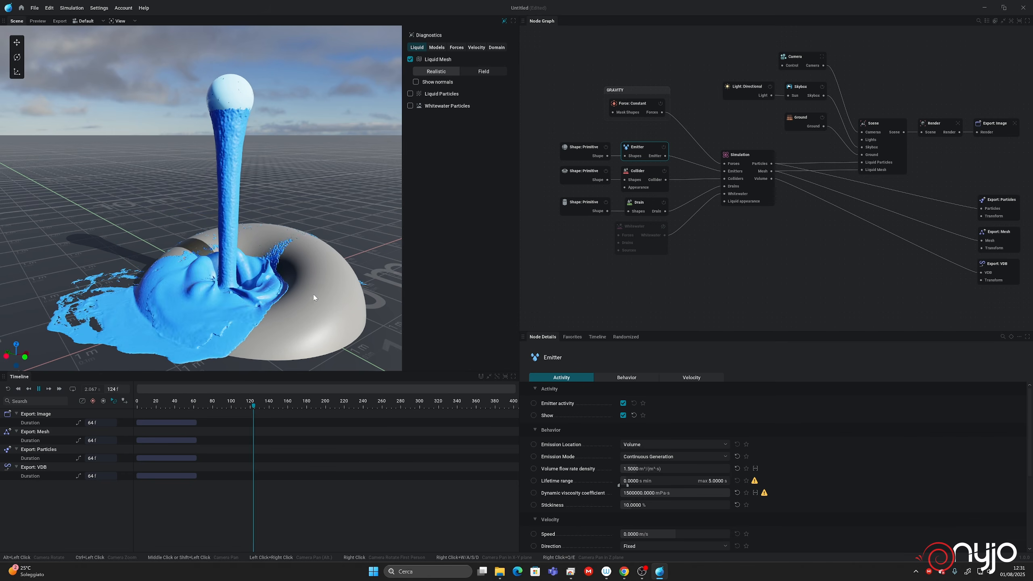
{"action": "key", "text": "space"}
Step: Set the Simulation node's PIC/FLIP ratio to 80% in the solver settings
{"action": "left_click", "coordinate": [751, 157]}
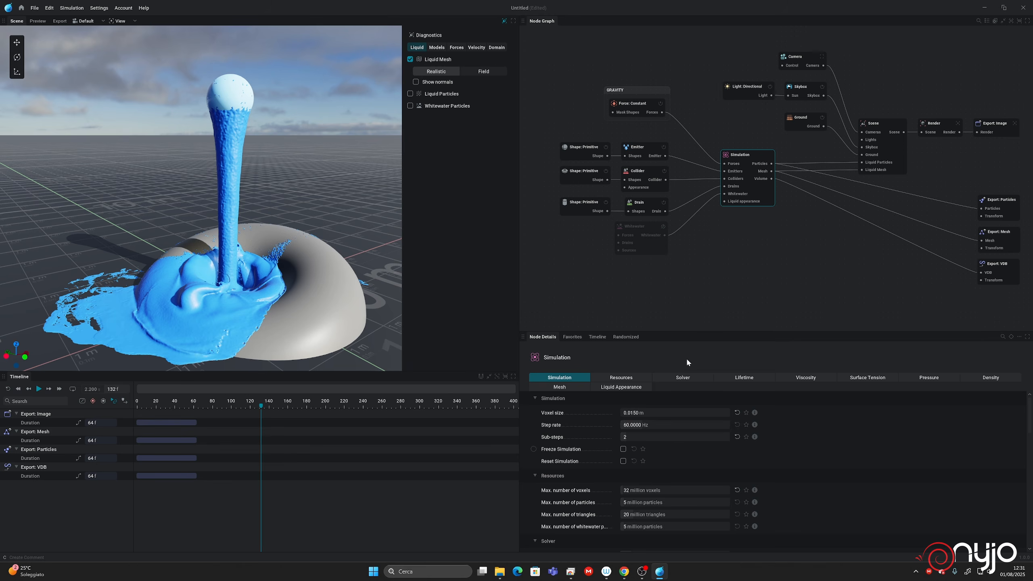
{"action": "left_click", "coordinate": [694, 378]}
{"action": "scroll", "coordinate": [633, 438], "scroll_direction": "up", "scroll_amount": 1}
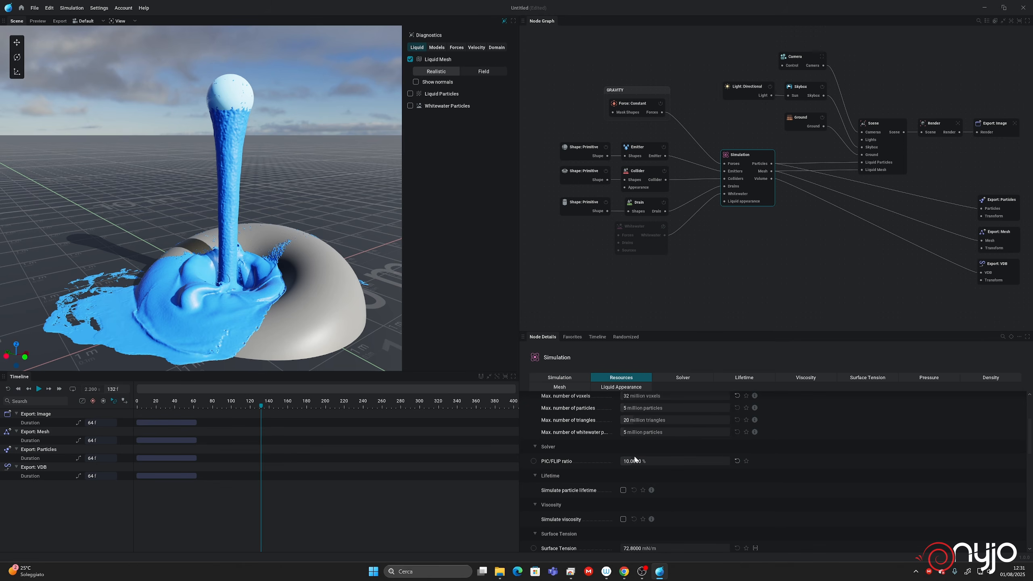
{"action": "left_click", "coordinate": [642, 462]}
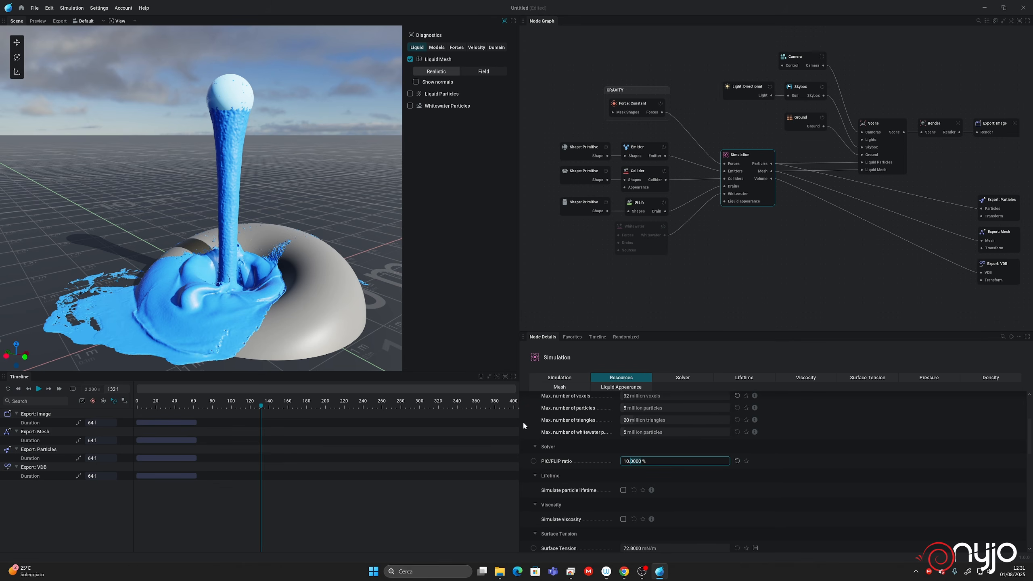
{"action": "double_click", "coordinate": [647, 461]}
{"action": "type", "text": "80"}
{"action": "key", "text": "Return"}
Step: Run the simulation to about frame 241 to watch the splashes, widening the scene viewport
{"action": "key", "text": "space"}
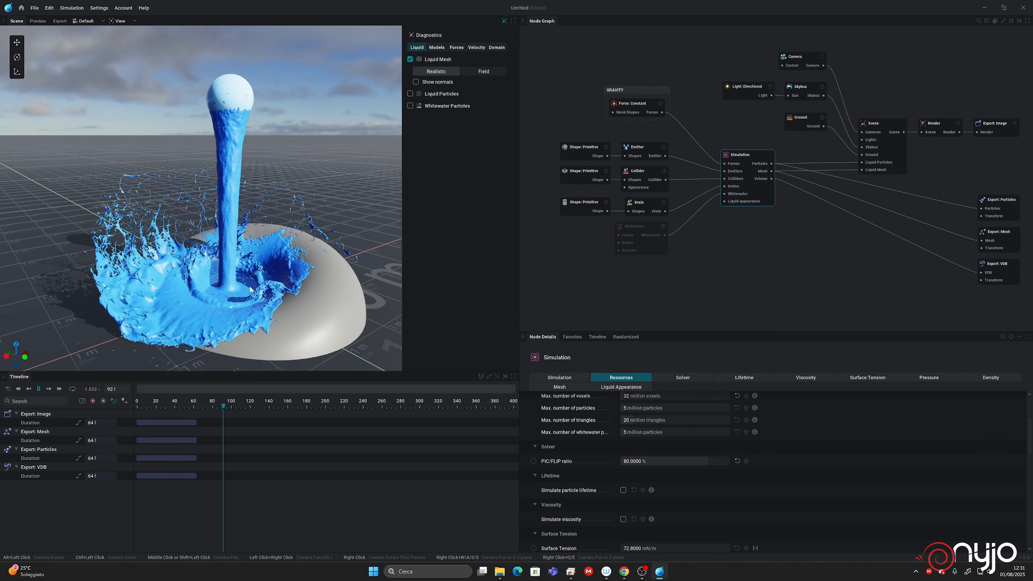
{"action": "key", "text": "space"}
{"action": "key", "text": "space"}
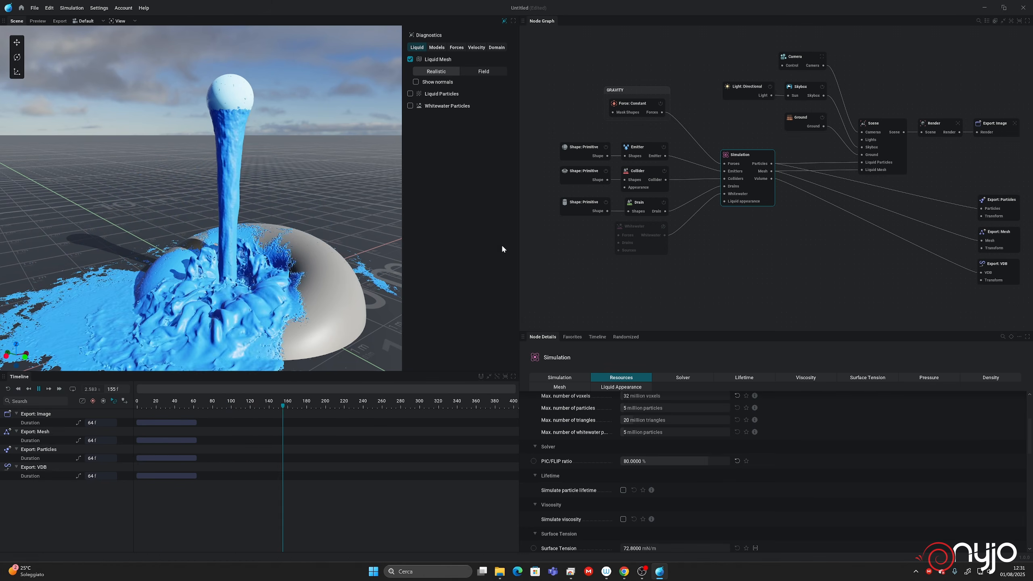
{"action": "left_click_drag", "start_coordinate": [517, 251], "coordinate": [605, 251]}
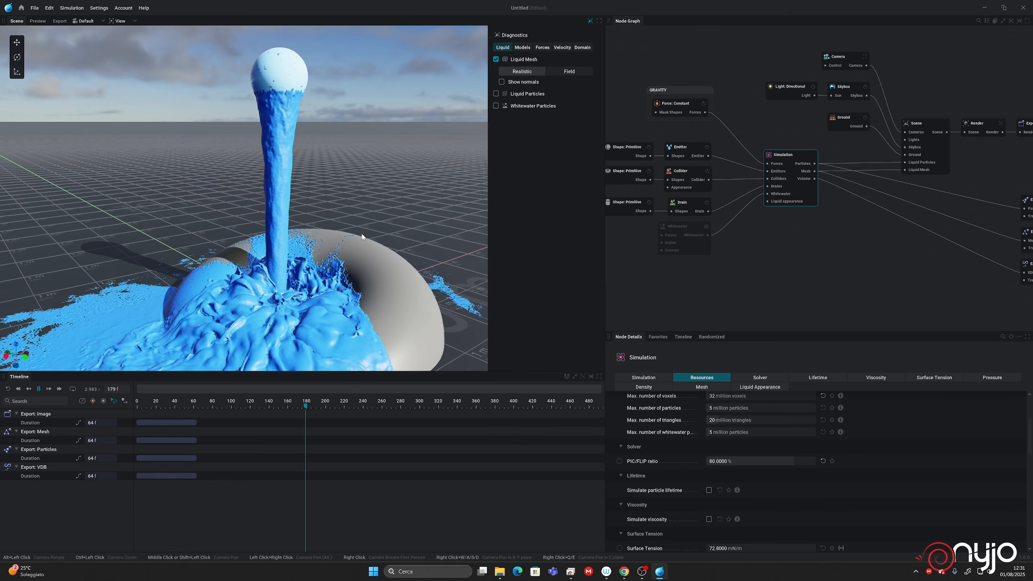
{"action": "mouse_move", "coordinate": [380, 233]}
{"action": "left_mouse_down", "text": "alt"}
{"action": "mouse_move", "coordinate": [366, 252]}
{"action": "mouse_move", "coordinate": [325, 247]}
{"action": "mouse_move", "coordinate": [392, 233]}
{"action": "mouse_move", "coordinate": [454, 244]}
{"action": "mouse_move", "coordinate": [371, 228]}
{"action": "left_mouse_up", "text": "alt"}
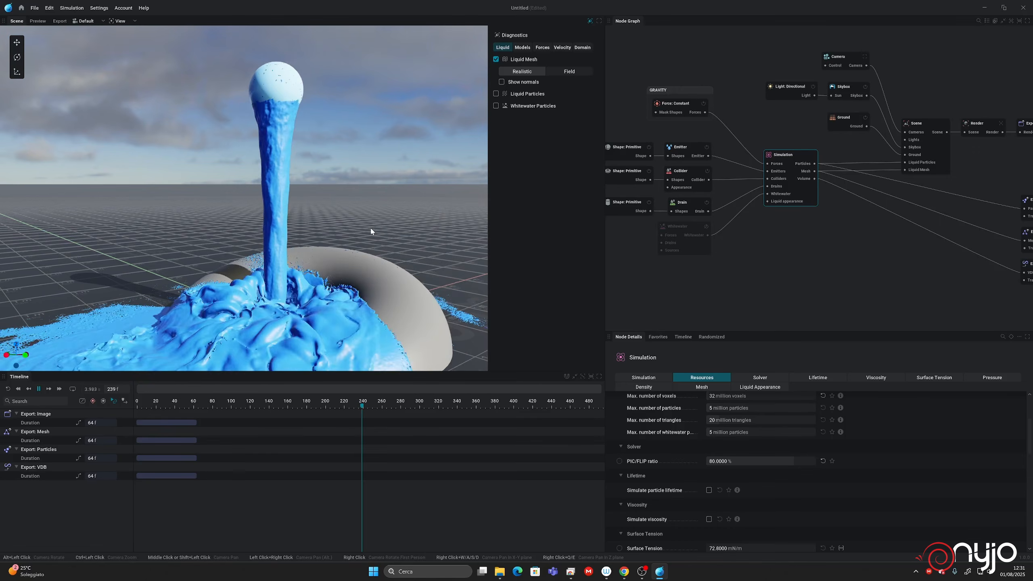
{"action": "key", "text": "space"}
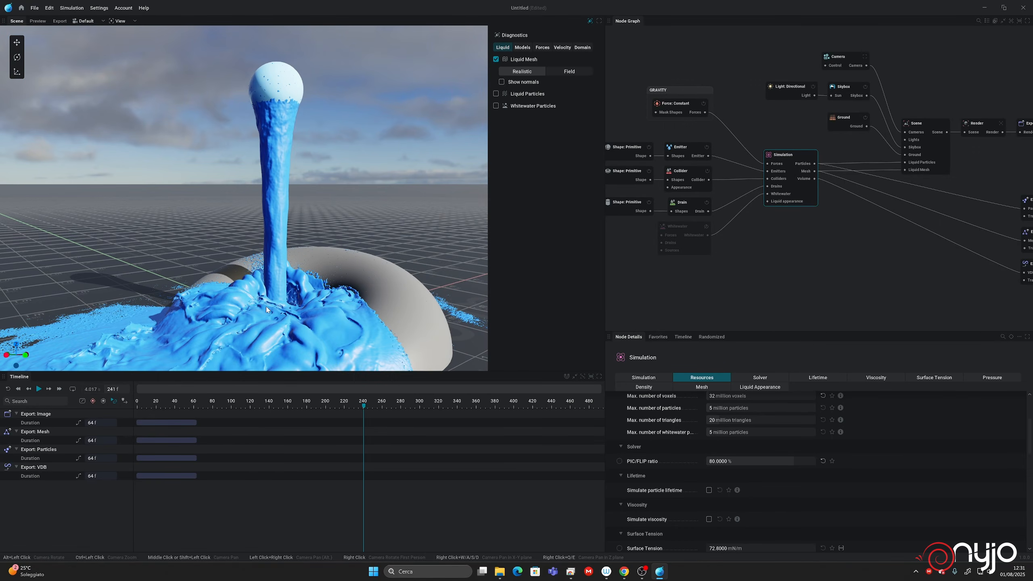
Step: Turn on path tracing for the scene view and close the diagnostics to inspect the liquid's rendering from several angles
{"action": "left_click_drag", "start_coordinate": [263, 309], "coordinate": [45, 298], "text": "alt"}
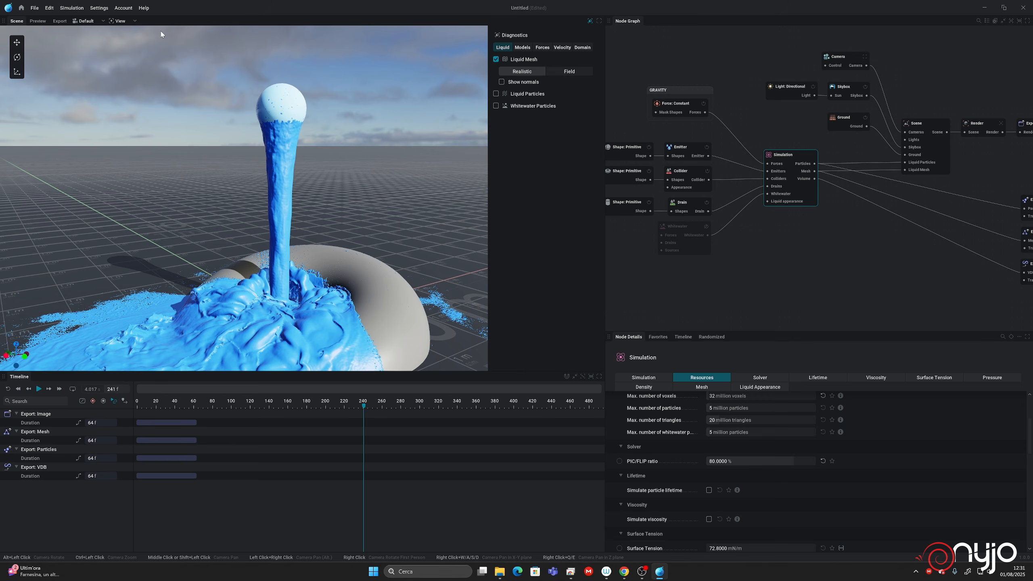
{"action": "left_click", "coordinate": [129, 21]}
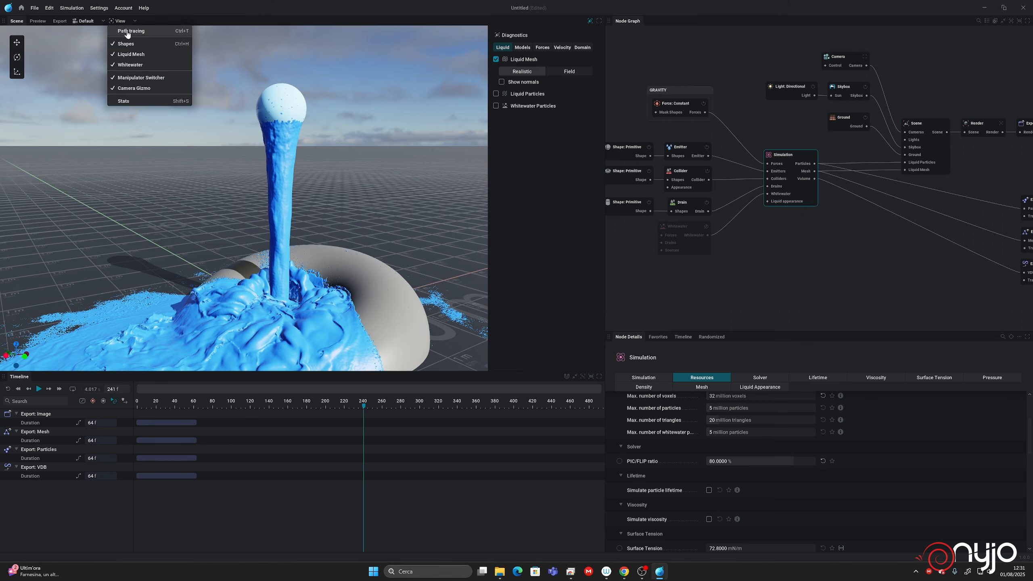
{"action": "left_click", "coordinate": [133, 34]}
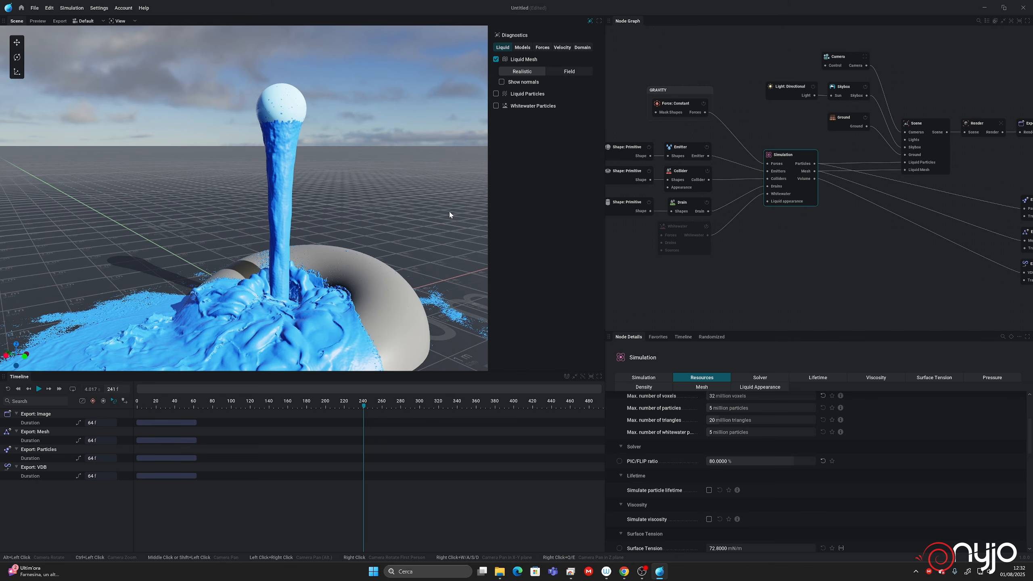
{"action": "left_click", "coordinate": [590, 21]}
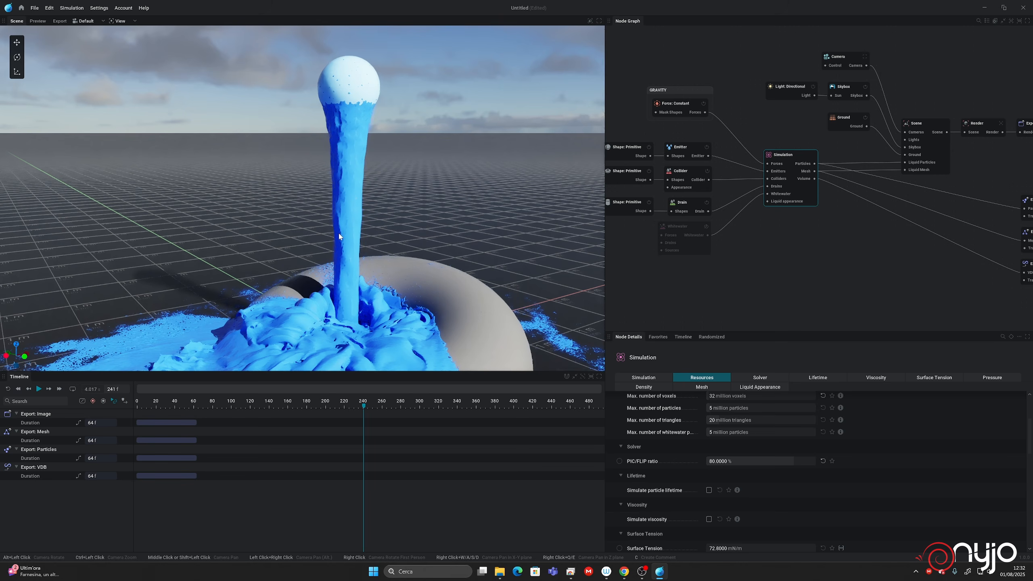
{"action": "left_click_drag", "start_coordinate": [340, 236], "coordinate": [140, 234], "text": "alt"}
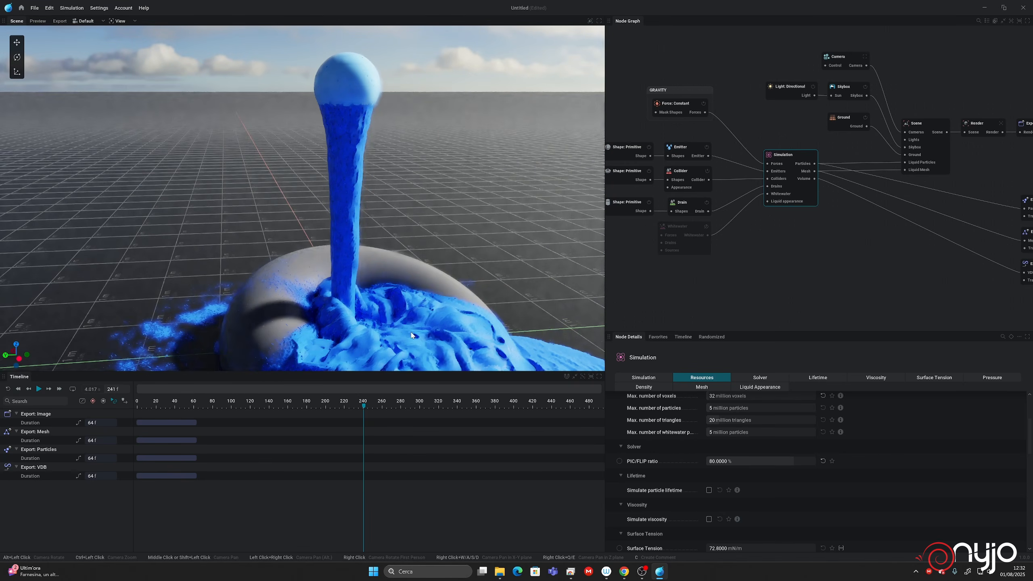
{"action": "left_click_drag", "start_coordinate": [365, 310], "coordinate": [309, 300], "text": "alt"}
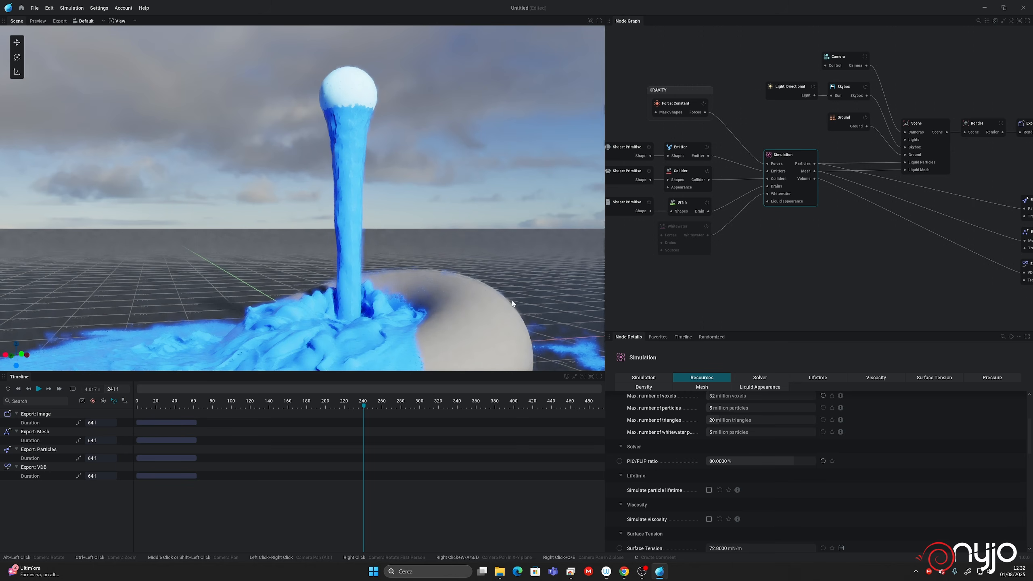
Step: Replay the liquid simulation without path tracing and pause it at about frame 104
{"action": "key", "text": "space"}
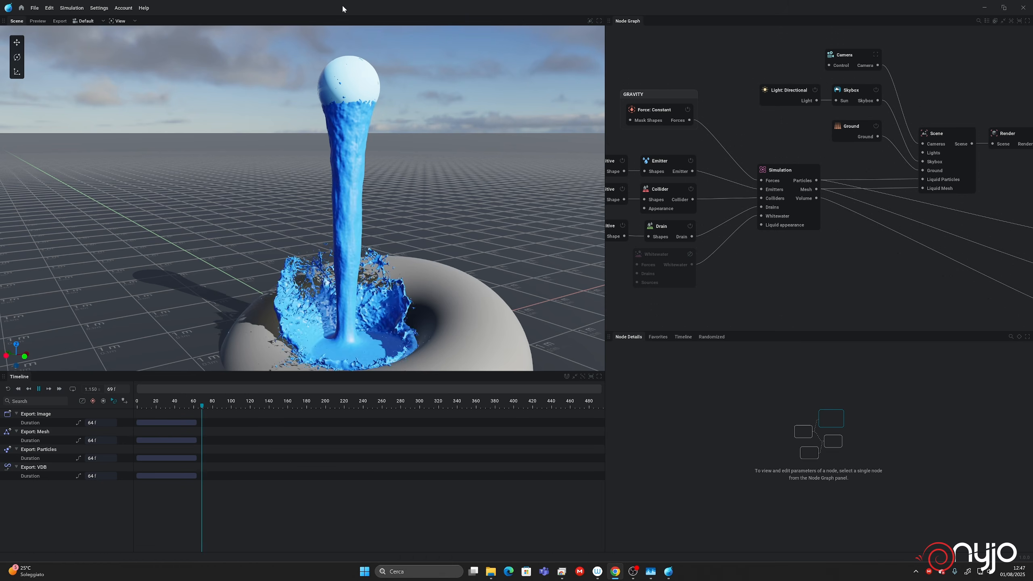
{"action": "left_click", "coordinate": [431, 10]}
{"action": "key", "text": "space"}
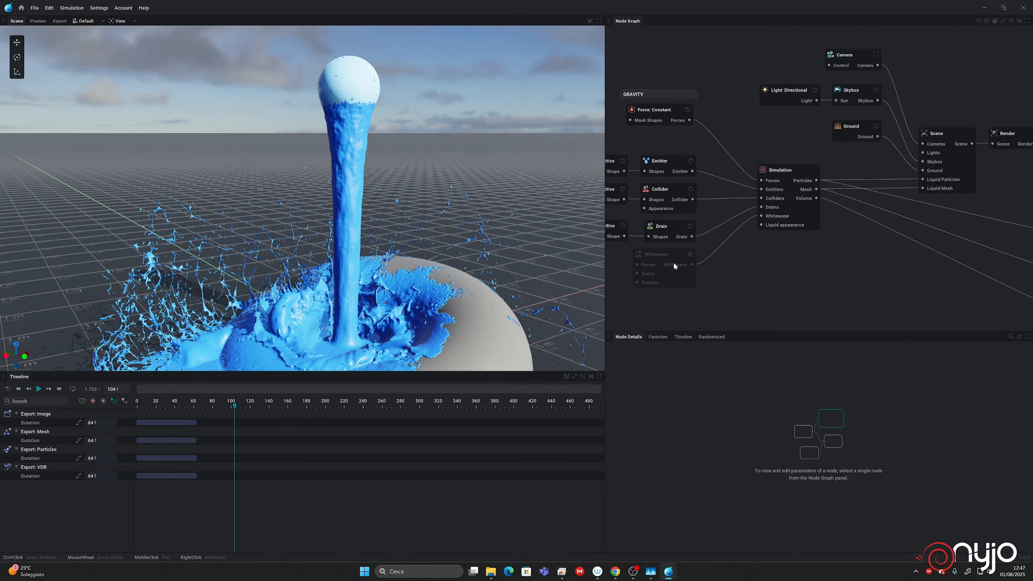
Step: Enable the Whitewater node and undo the change
{"action": "left_click", "coordinate": [690, 254]}
{"action": "key", "text": "ctrl+z"}
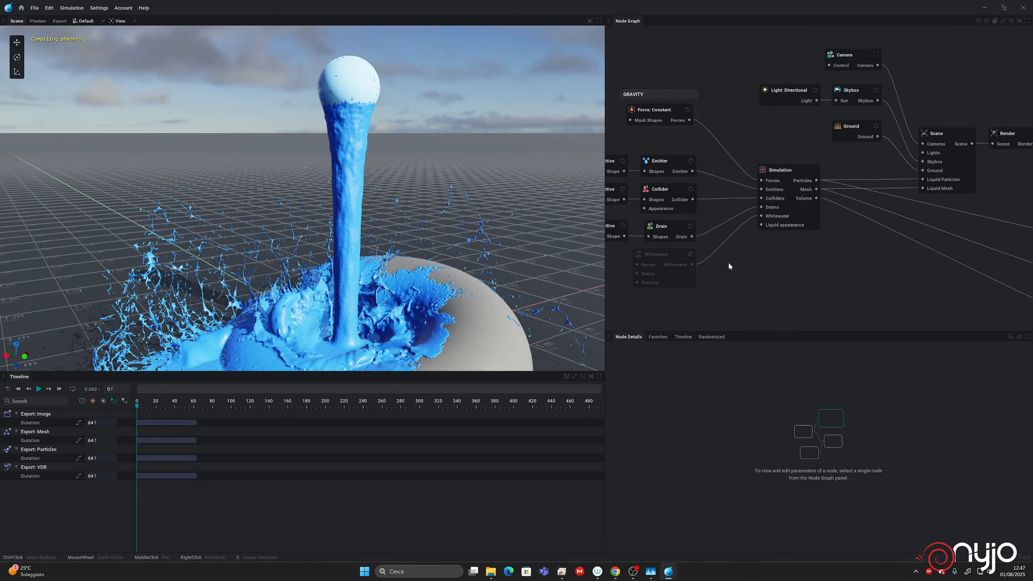
Step: Compare the simulation without and with the Whitewater node enabled, pausing at about frame 132 and about frame 99
{"action": "key", "text": "space"}
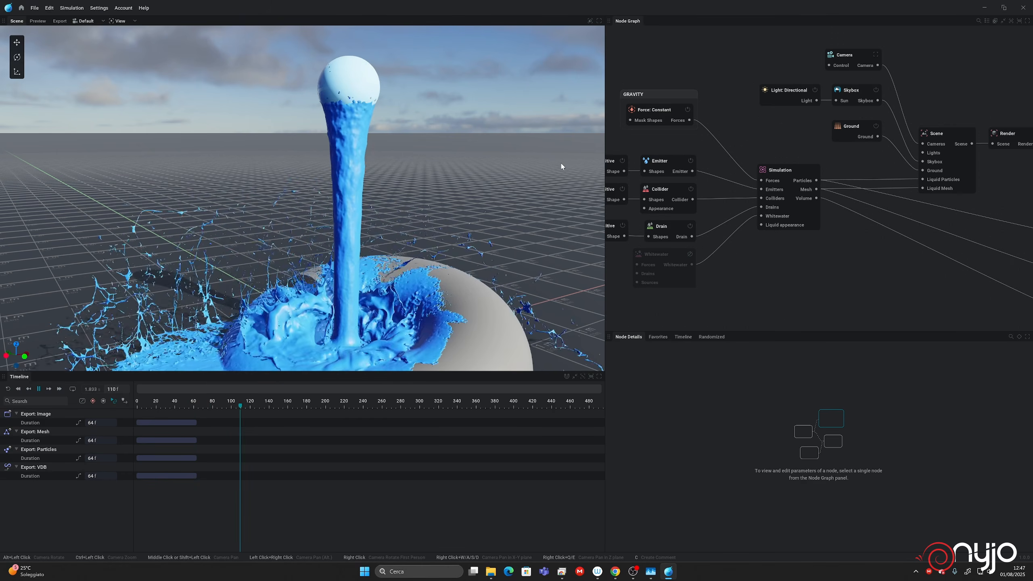
{"action": "key", "text": "space"}
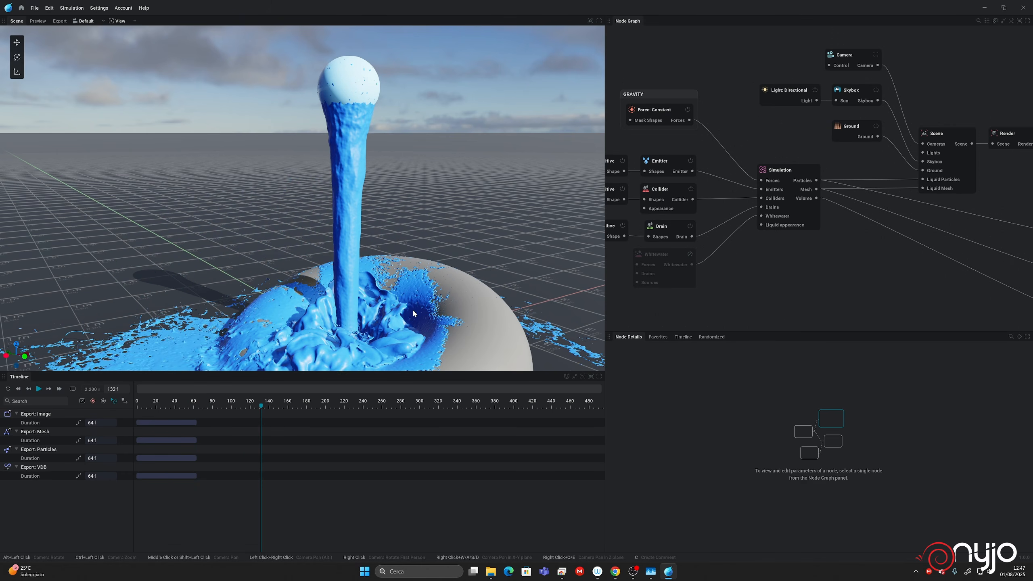
{"action": "left_click", "coordinate": [688, 255]}
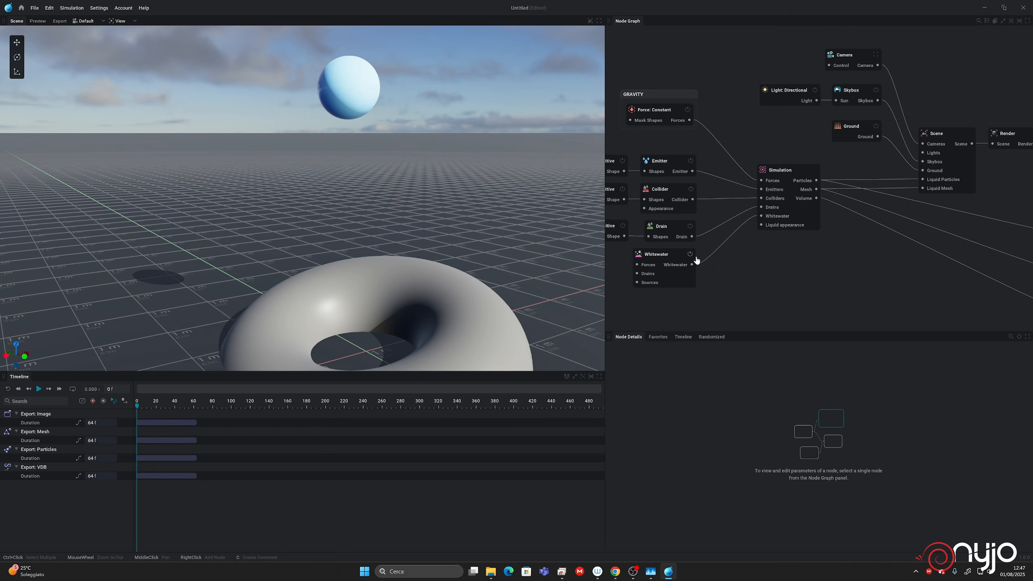
{"action": "key", "text": "space"}
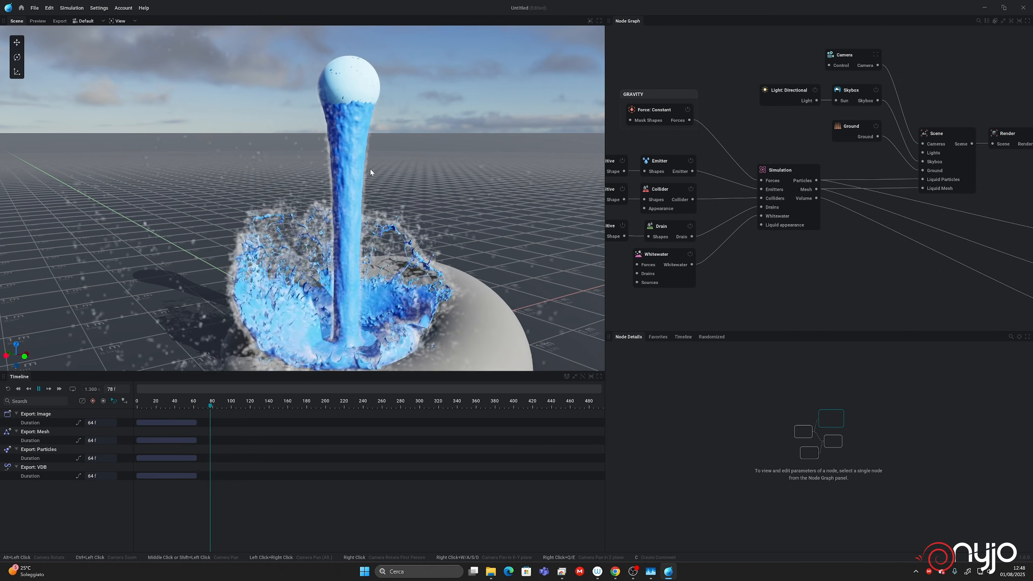
{"action": "key", "text": "space"}
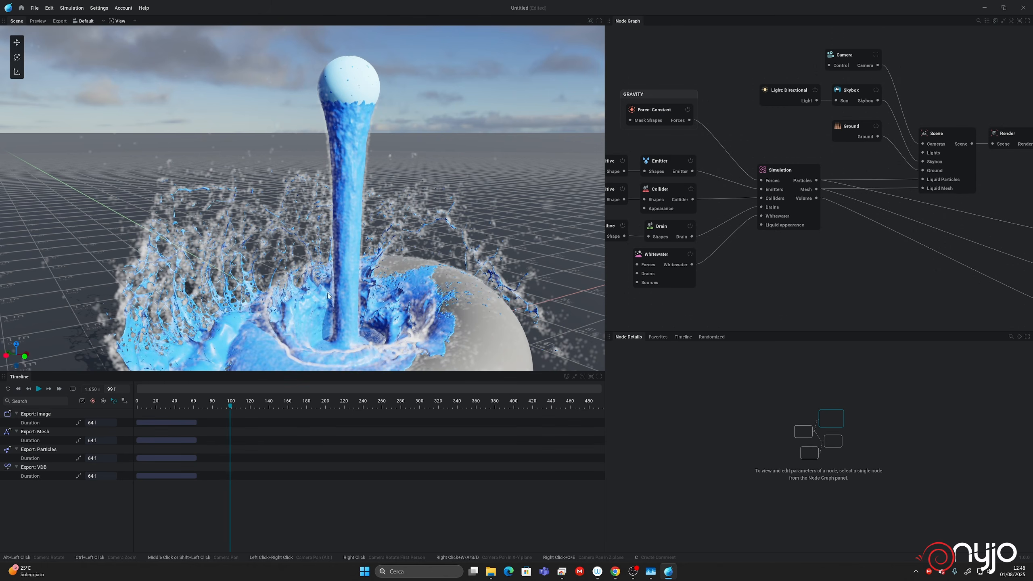
{"action": "left_click_drag", "start_coordinate": [349, 299], "coordinate": [292, 311], "text": "alt"}
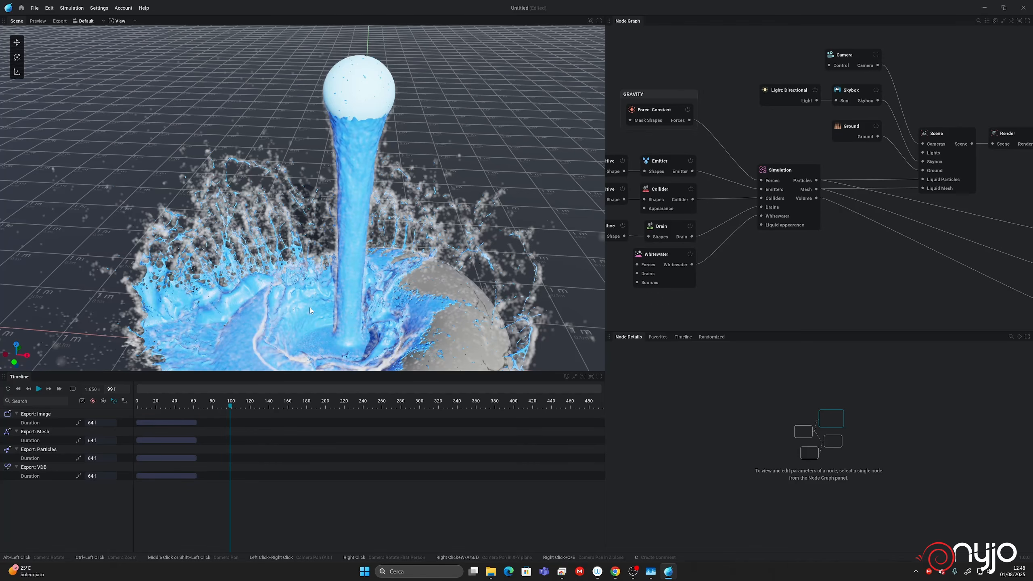
Step: Show the Whitewater node's parameters and look through the Models, Forces, Velocity and Domain diagnostics of the scene
{"action": "left_click", "coordinate": [661, 262]}
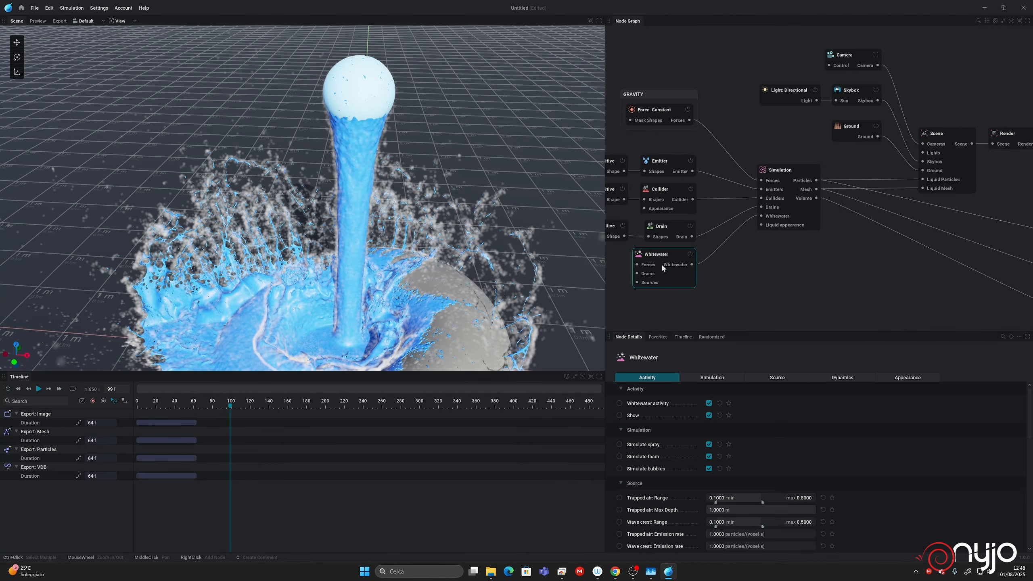
{"action": "left_click", "coordinate": [590, 20]}
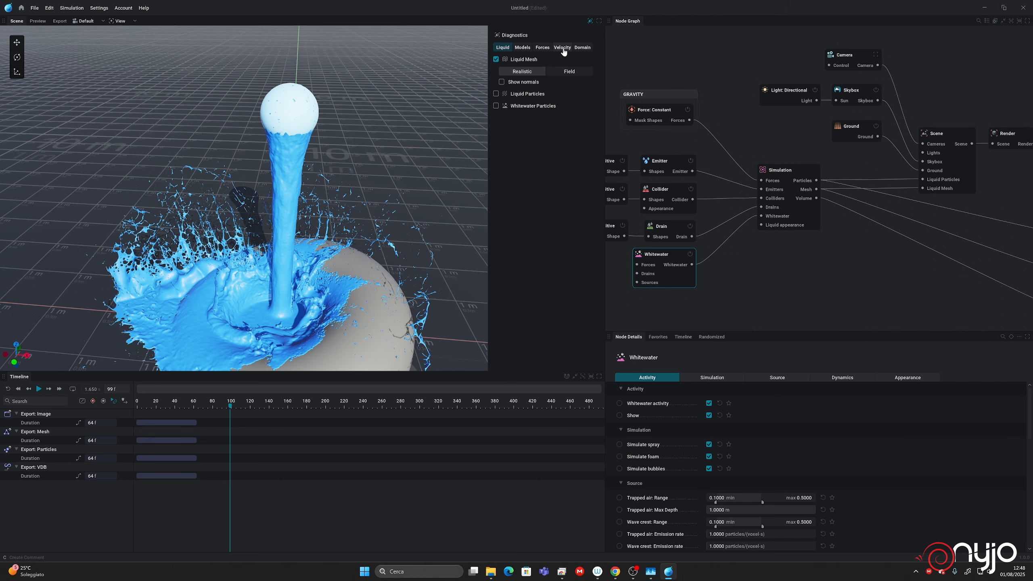
{"action": "left_click", "coordinate": [523, 48]}
{"action": "left_click", "coordinate": [542, 47]}
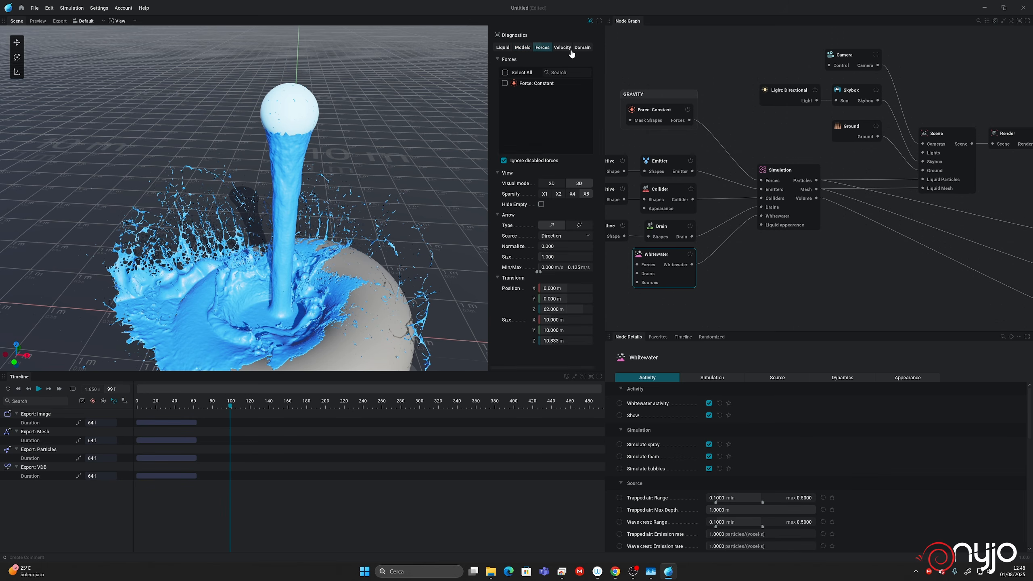
{"action": "left_click", "coordinate": [562, 47]}
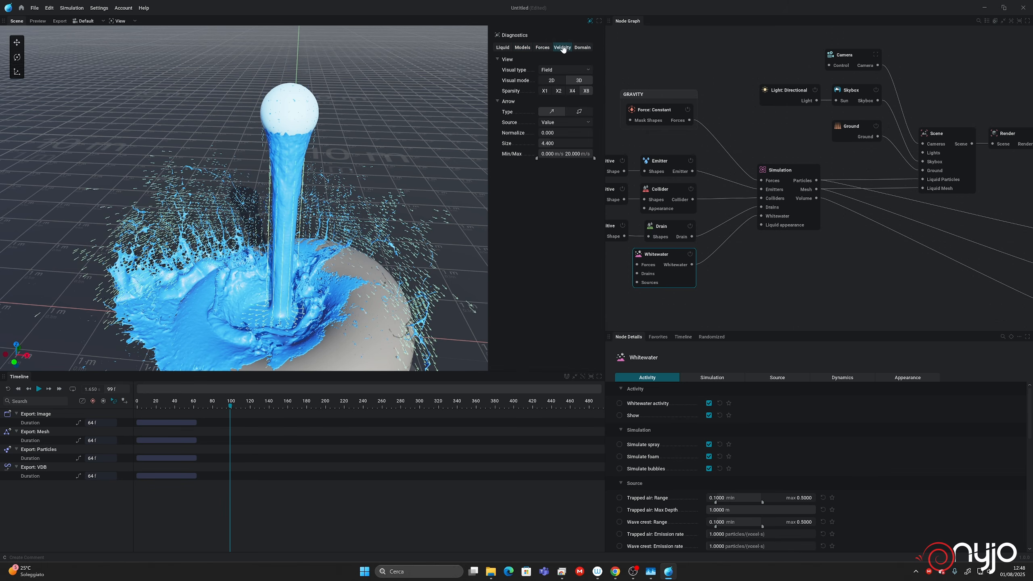
{"action": "left_click", "coordinate": [582, 50]}
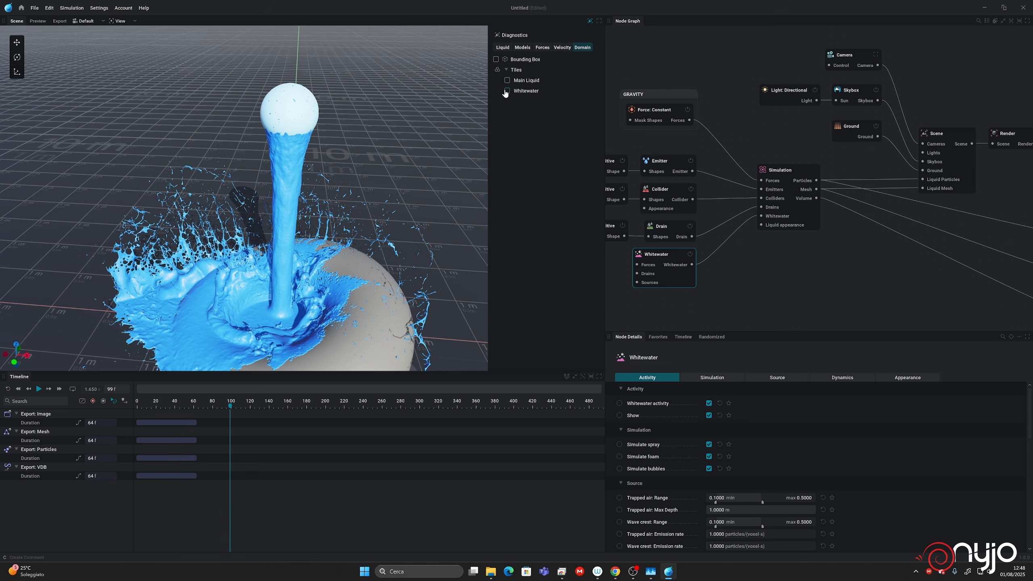
{"action": "left_click", "coordinate": [503, 47]}
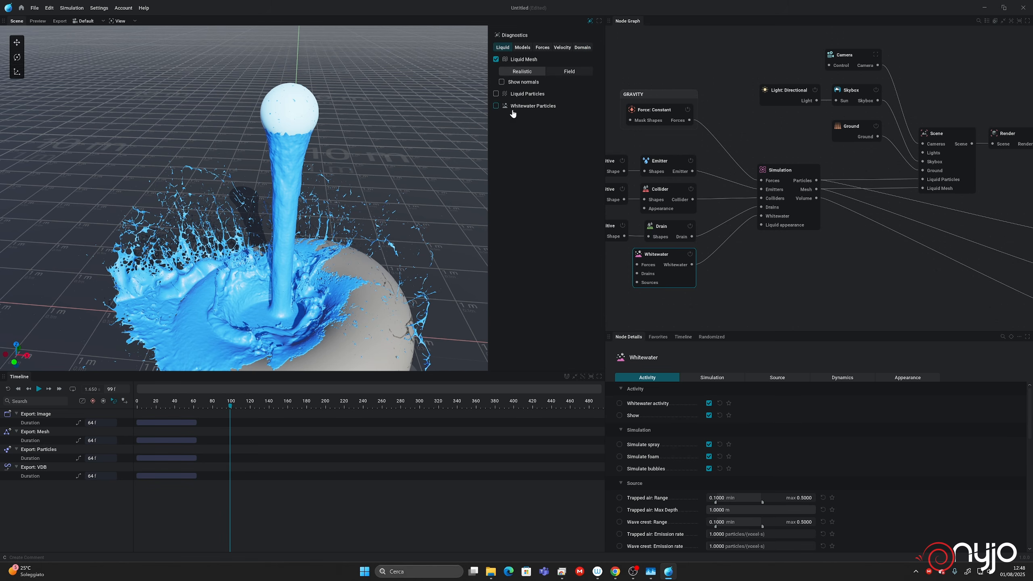
Step: Inspect the Trapped Air and Wave Crests whitewater fields on the liquid mesh, and return the mesh to the Realistic display
{"action": "left_click", "coordinate": [569, 72]}
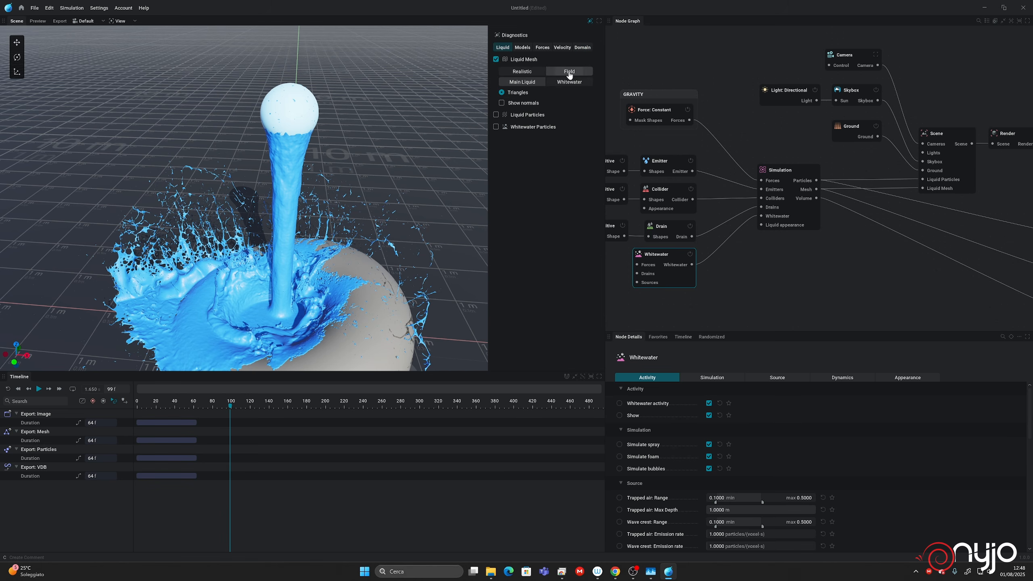
{"action": "left_click", "coordinate": [570, 83]}
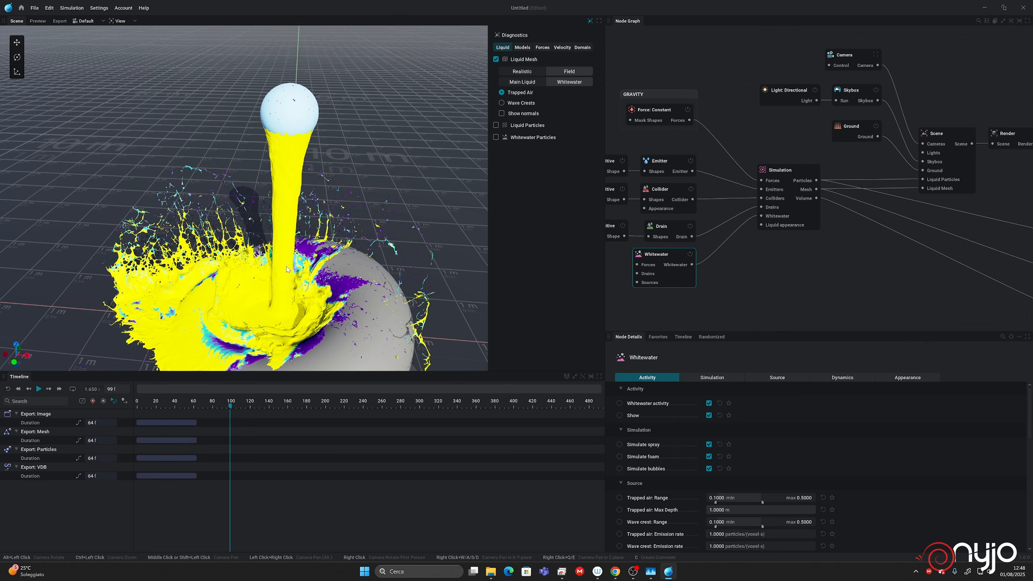
{"action": "left_click", "coordinate": [503, 104]}
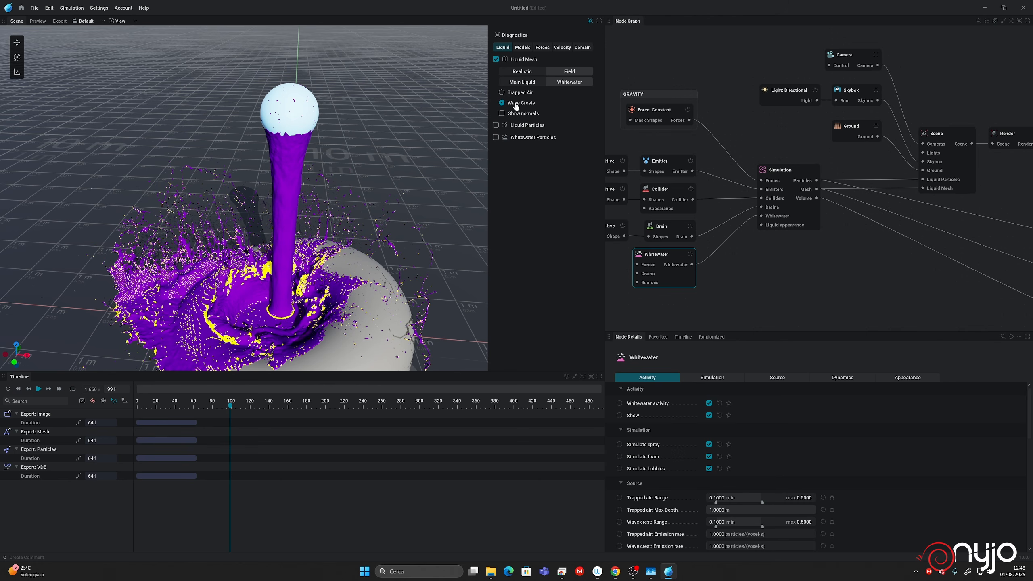
{"action": "left_click", "coordinate": [496, 59]}
{"action": "left_click", "coordinate": [496, 59]}
{"action": "left_click", "coordinate": [516, 73]}
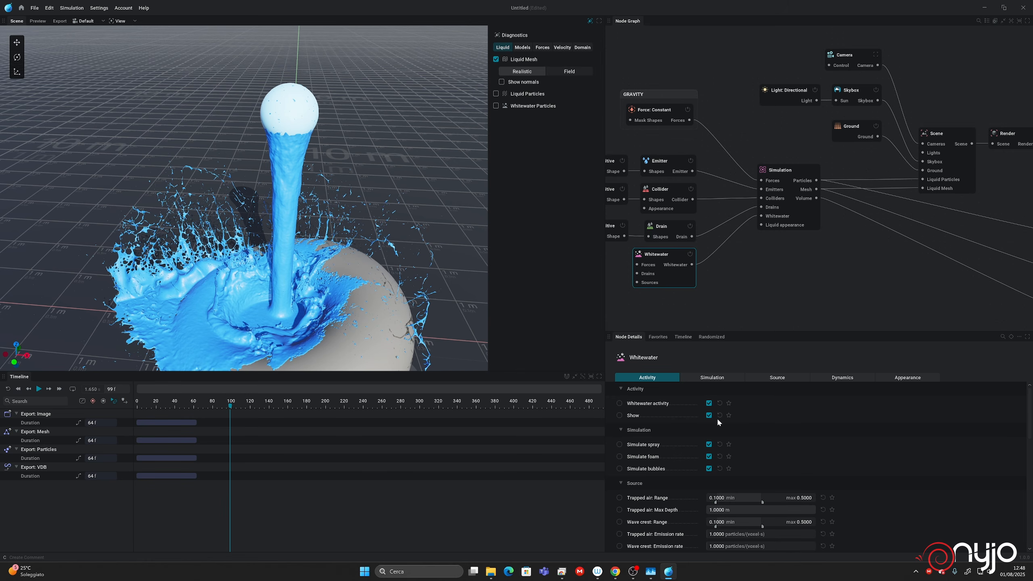
Step: Limit the Whitewater node to simulating foam only, with a trapped air emission rate of 0 and a wave crest emission rate of 50
{"action": "left_click", "coordinate": [710, 445]}
{"action": "left_click", "coordinate": [710, 469]}
{"action": "scroll", "coordinate": [792, 500], "scroll_direction": "down", "scroll_amount": 1}
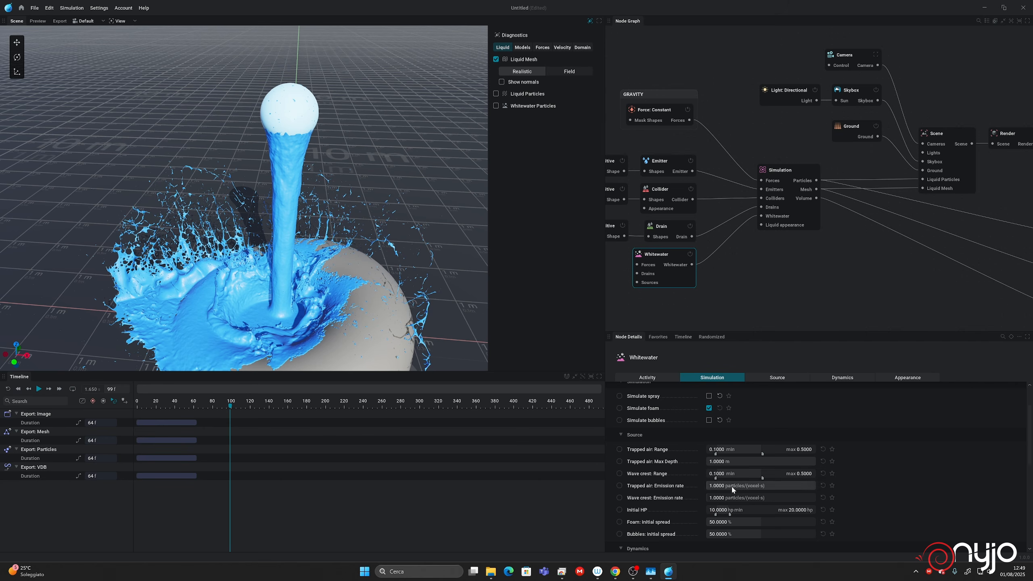
{"action": "left_click_drag", "start_coordinate": [733, 487], "coordinate": [669, 498]}
{"action": "left_click", "coordinate": [713, 498]}
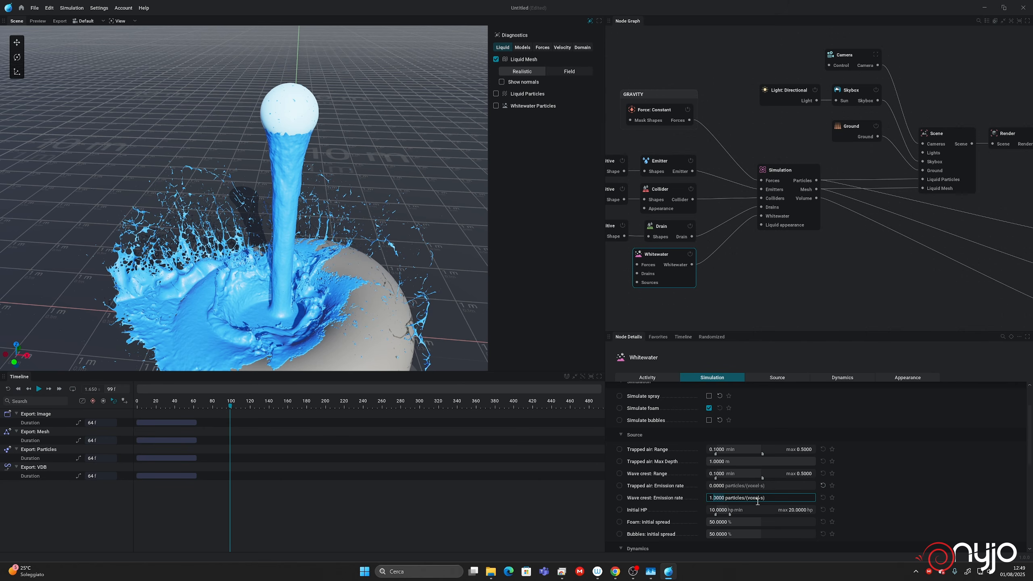
{"action": "left_click_drag", "start_coordinate": [769, 498], "coordinate": [652, 501]}
{"action": "type", "text": "50"}
{"action": "key", "text": "Return"}
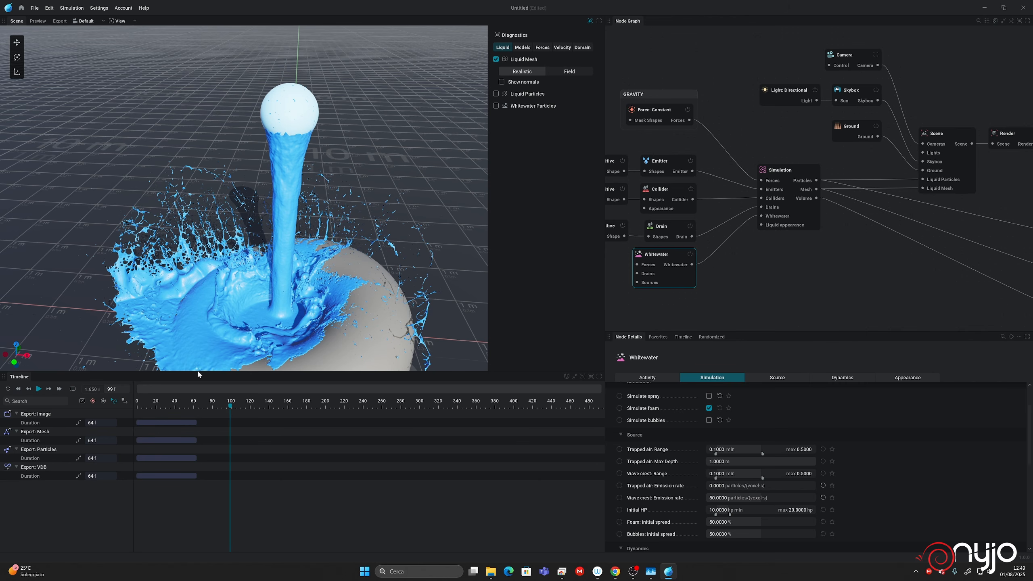
Step: Restart the simulation, pause it at about frame 121 and display the whitewater particles in the scene
{"action": "key", "text": "r"}
{"action": "key", "text": "space"}
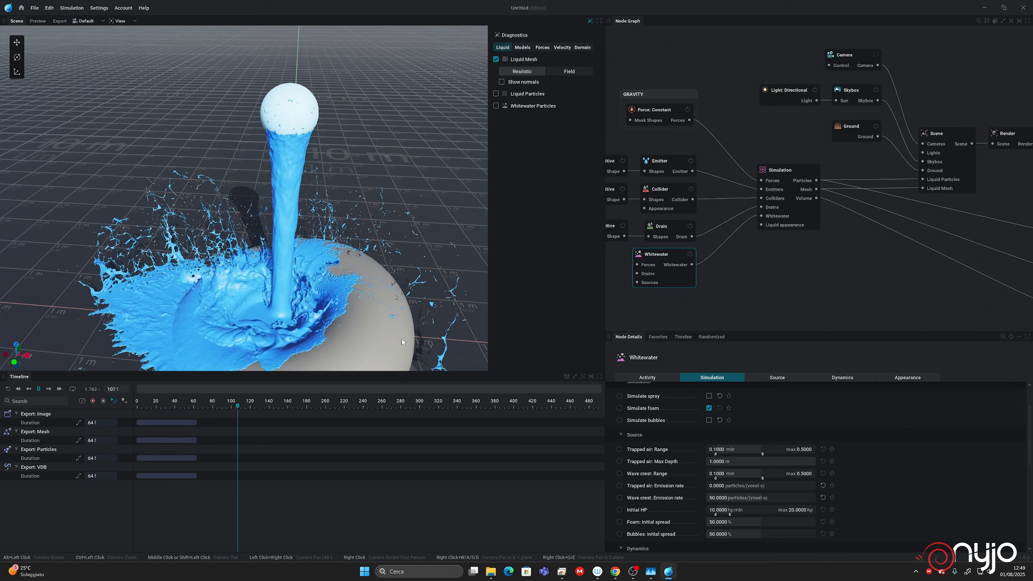
{"action": "key", "text": "space"}
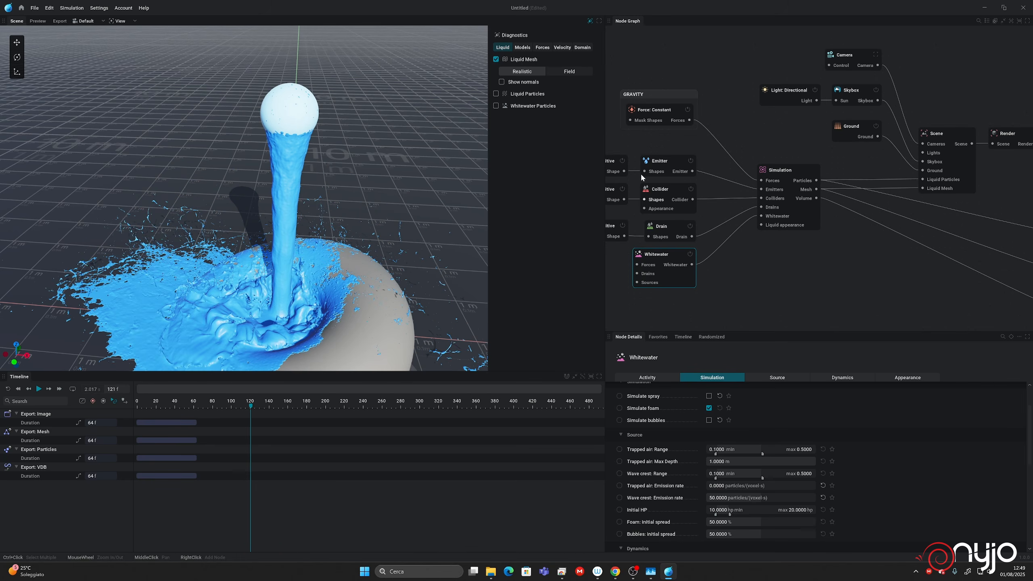
{"action": "left_click", "coordinate": [496, 106]}
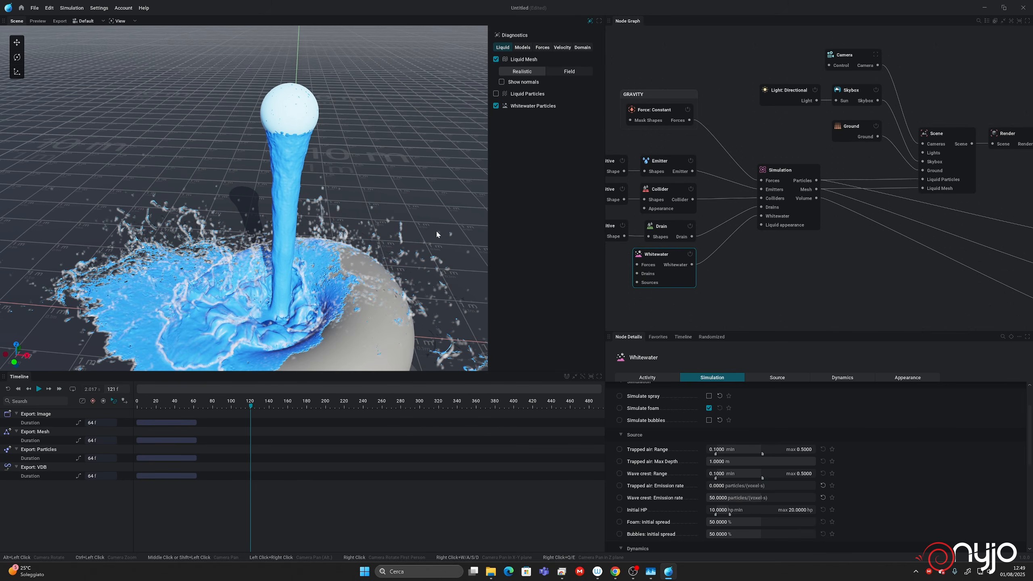
Step: Set the whitewater surface offset to 0.0067 voxels and replay the simulation to about frame 131
{"action": "scroll", "coordinate": [843, 475], "scroll_direction": "down", "scroll_amount": 4}
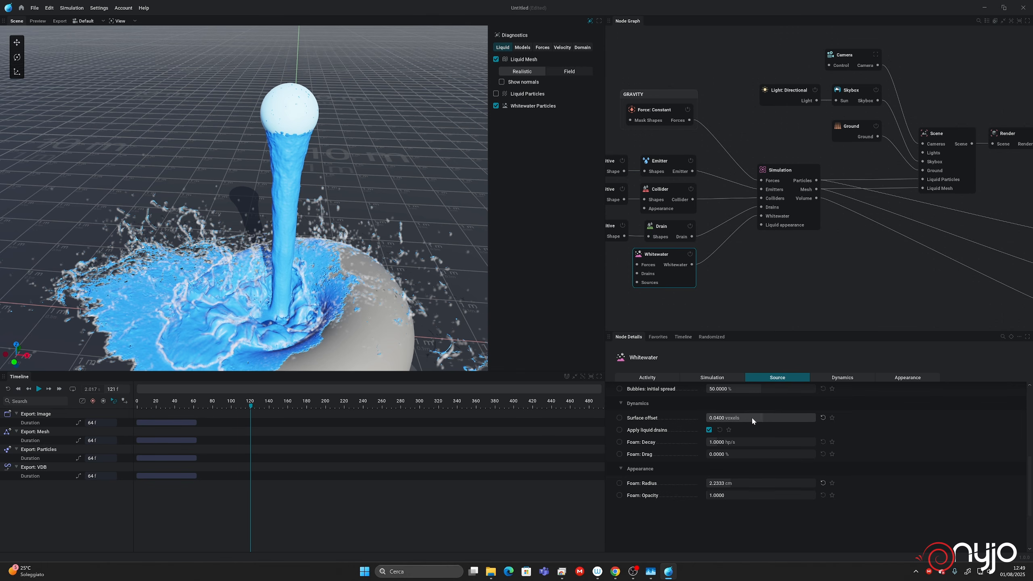
{"action": "left_click_drag", "start_coordinate": [747, 418], "coordinate": [750, 419]}
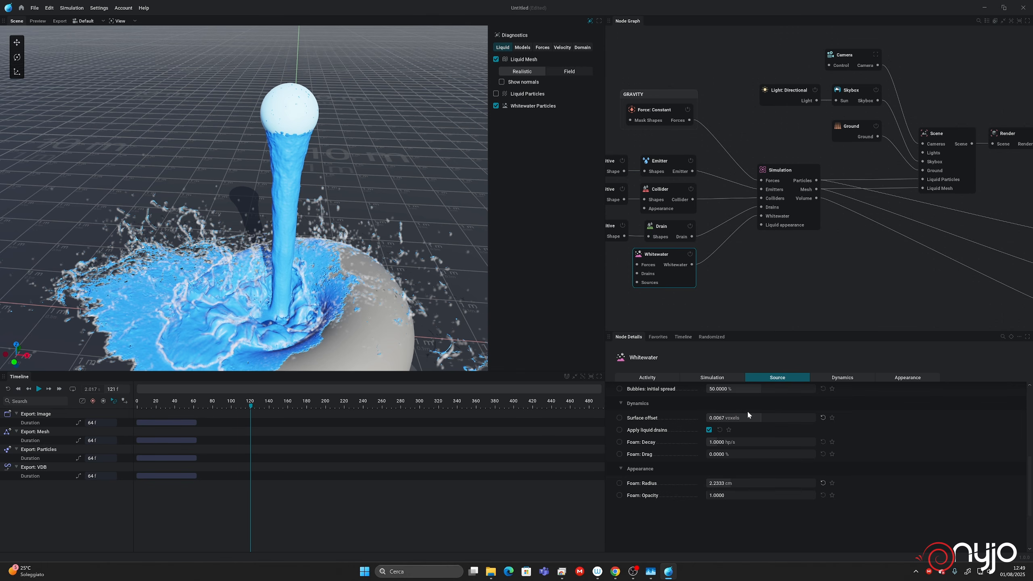
{"action": "key", "text": "space"}
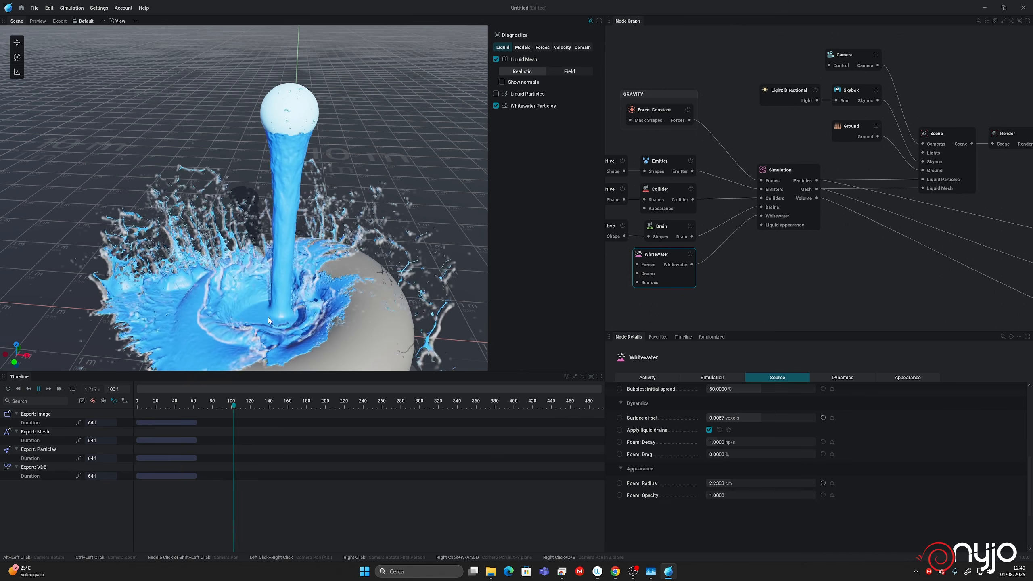
{"action": "key", "text": "space"}
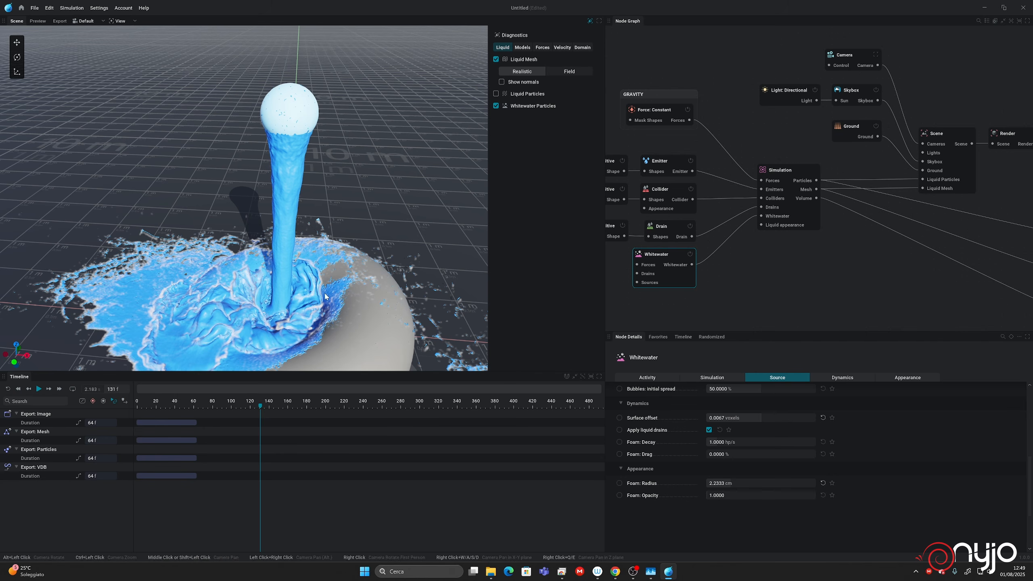
Step: Set the foam radius to 0.7667 cm and the wave crest emission rate to 500, and replay the simulation to about frame 116
{"action": "left_click_drag", "start_coordinate": [741, 483], "coordinate": [730, 484]}
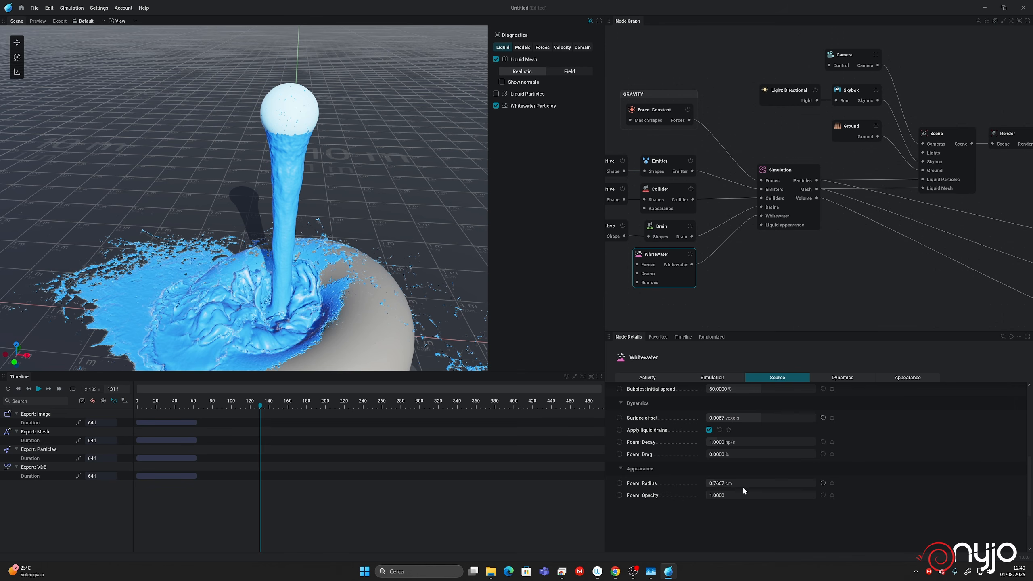
{"action": "scroll", "coordinate": [707, 412], "scroll_direction": "up", "scroll_amount": 2}
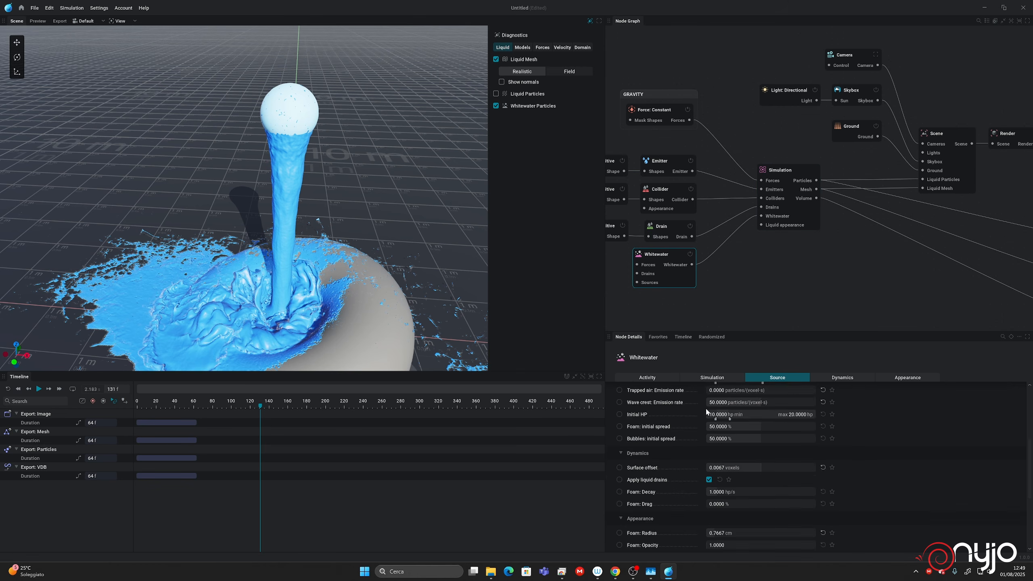
{"action": "scroll", "coordinate": [715, 423], "scroll_direction": "up", "scroll_amount": 1}
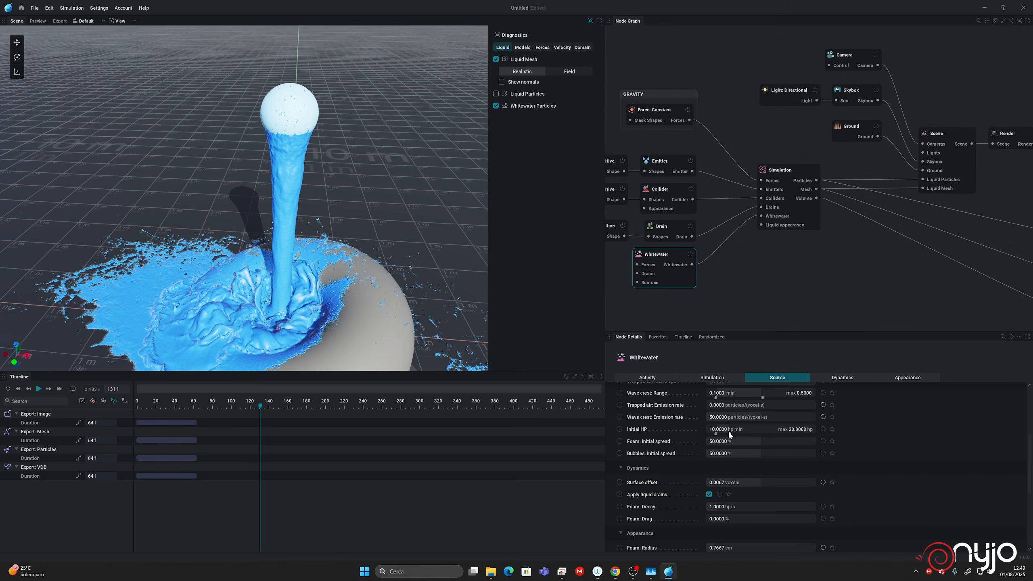
{"action": "scroll", "coordinate": [728, 431], "scroll_direction": "up", "scroll_amount": 2}
{"action": "left_click", "coordinate": [769, 449]}
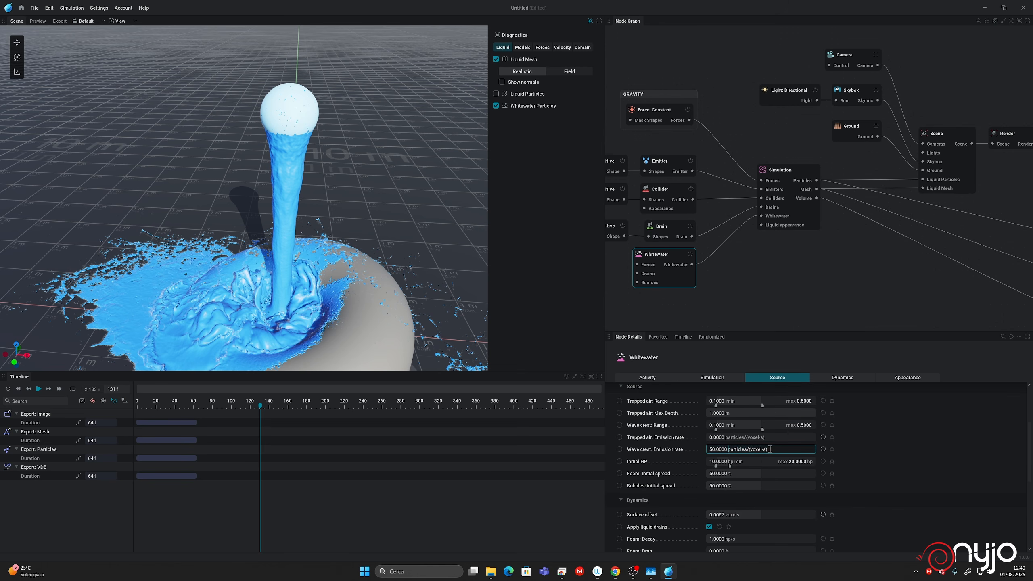
{"action": "left_click_drag", "start_coordinate": [770, 449], "coordinate": [655, 451]}
{"action": "type", "text": "500"}
{"action": "key", "text": "Return"}
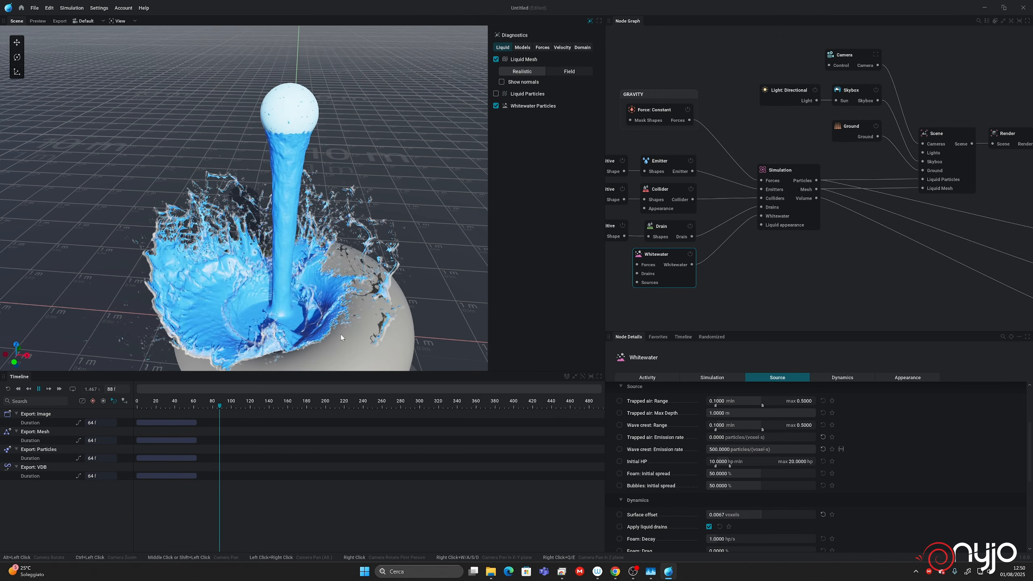
{"action": "key", "text": "space"}
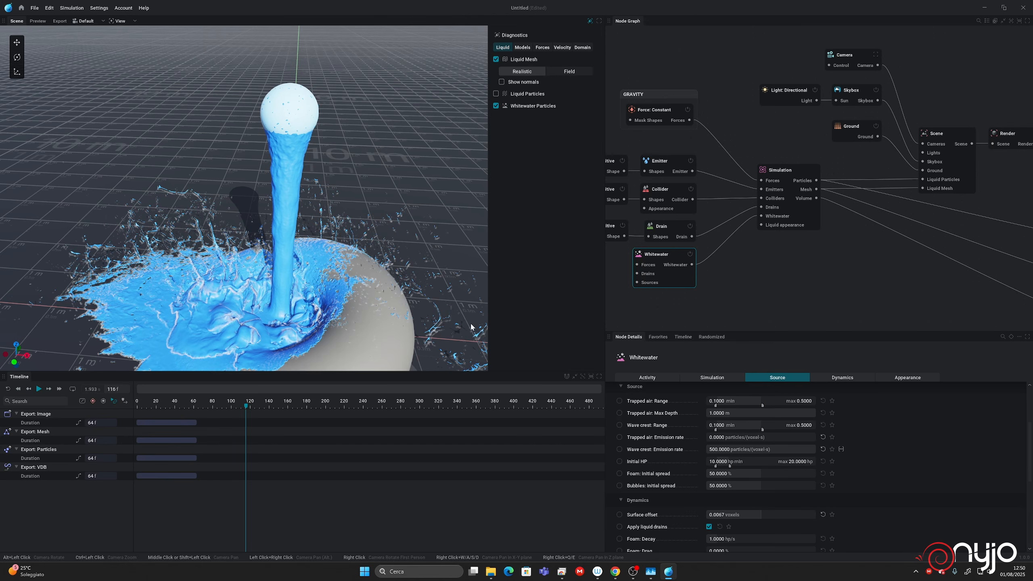
Step: Set the Simulation node's sub-steps to 4 and run the simulation again
{"action": "left_click", "coordinate": [789, 173]}
{"action": "left_click", "coordinate": [729, 438]}
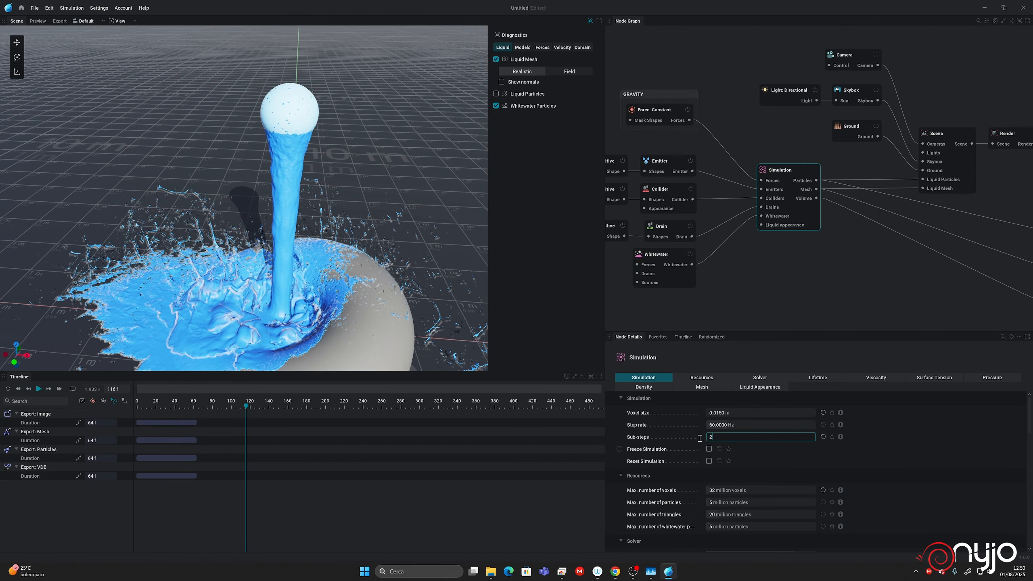
{"action": "type", "text": "4"}
{"action": "key", "text": "Return"}
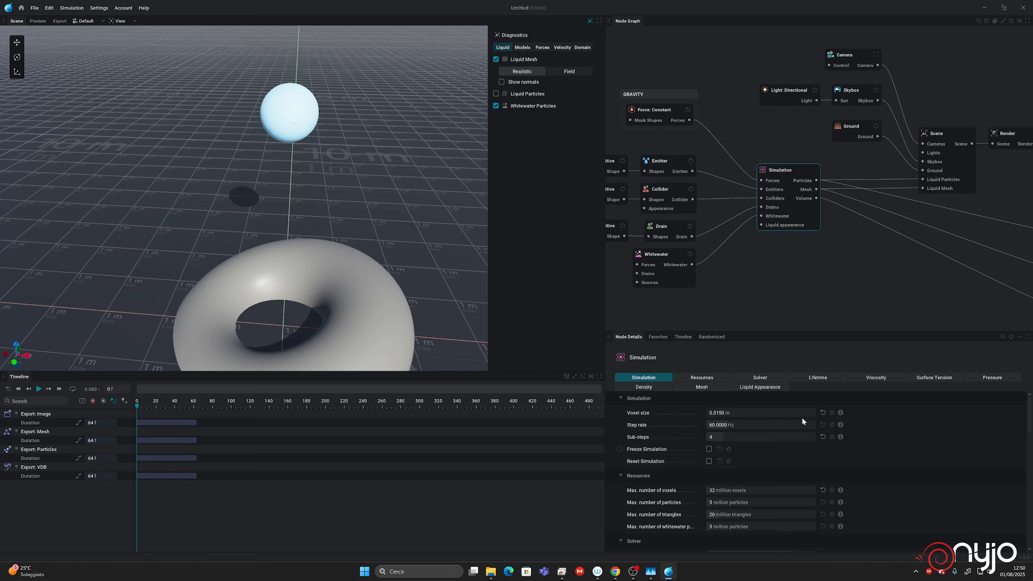
{"action": "key", "text": "space"}
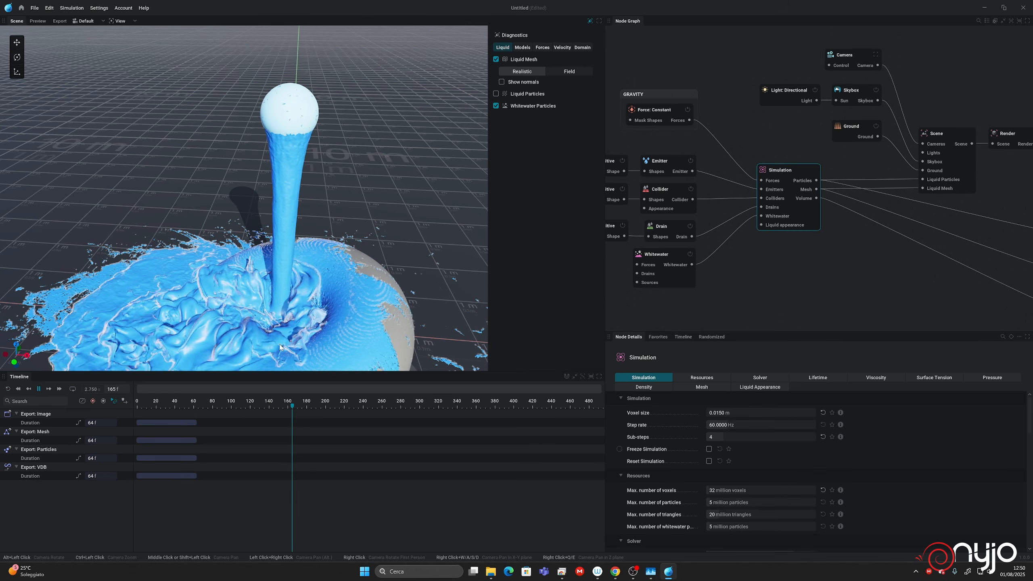
Step: Pause the simulation at about frame 172 and apply the Water reflectivity preset to the Simulation node's liquid appearance
{"action": "key", "text": "space"}
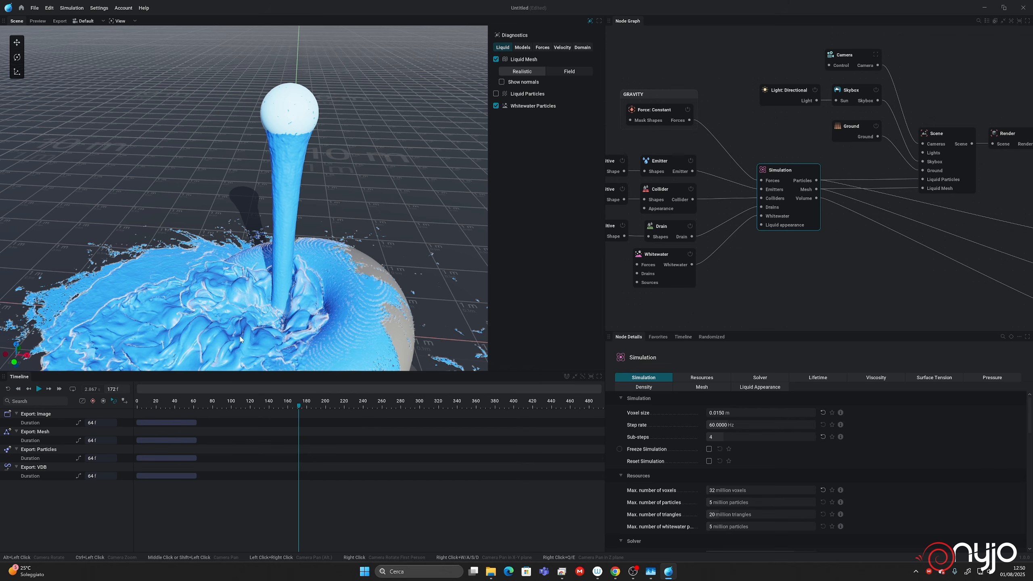
{"action": "mouse_move", "coordinate": [238, 322]}
{"action": "left_mouse_down", "text": "alt"}
{"action": "mouse_move", "coordinate": [257, 341]}
{"action": "mouse_move", "coordinate": [337, 329]}
{"action": "mouse_move", "coordinate": [378, 298]}
{"action": "mouse_move", "coordinate": [196, 327]}
{"action": "left_mouse_up", "text": "alt"}
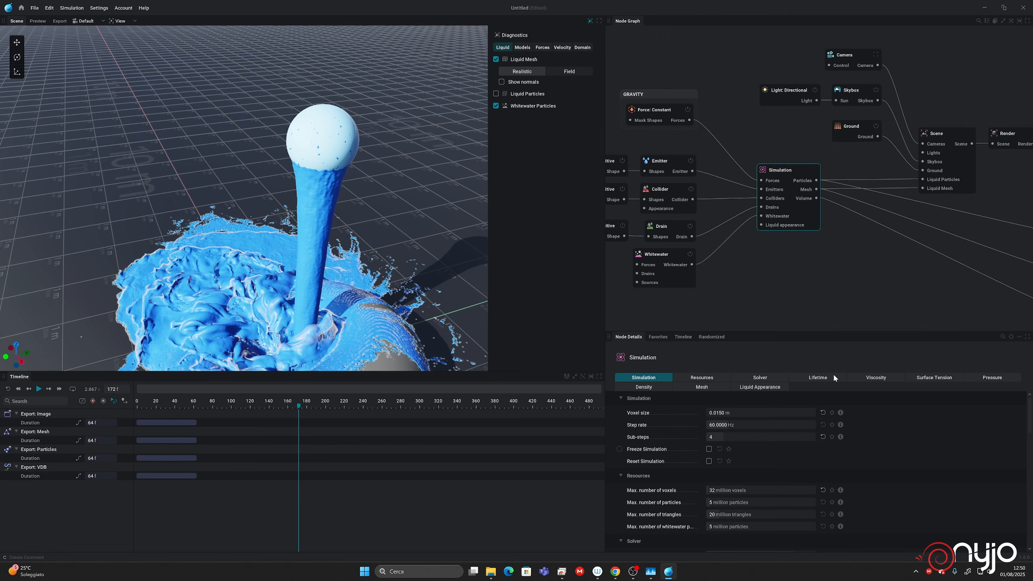
{"action": "left_click", "coordinate": [704, 386]}
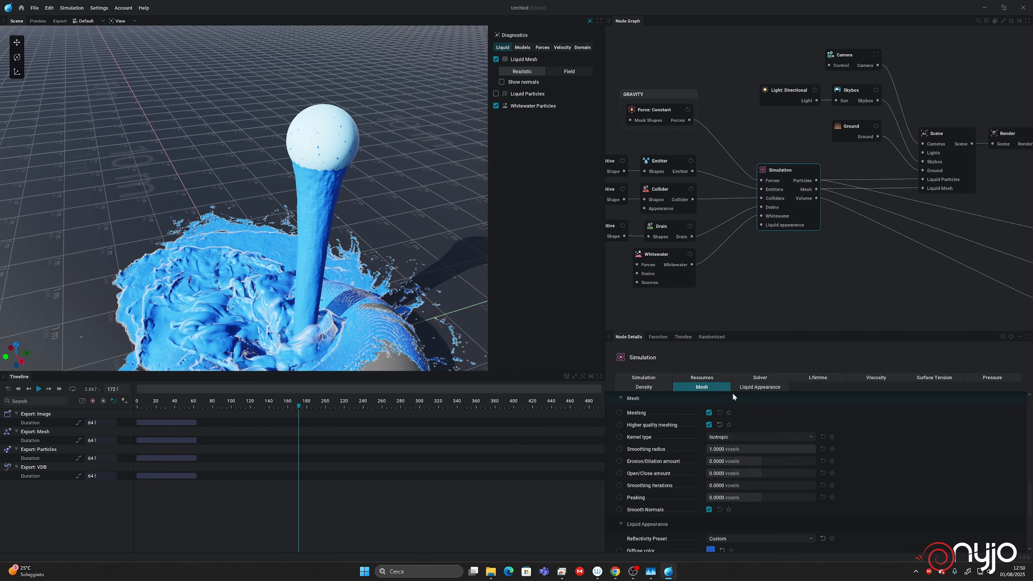
{"action": "left_click", "coordinate": [760, 388]}
{"action": "left_click", "coordinate": [743, 414]}
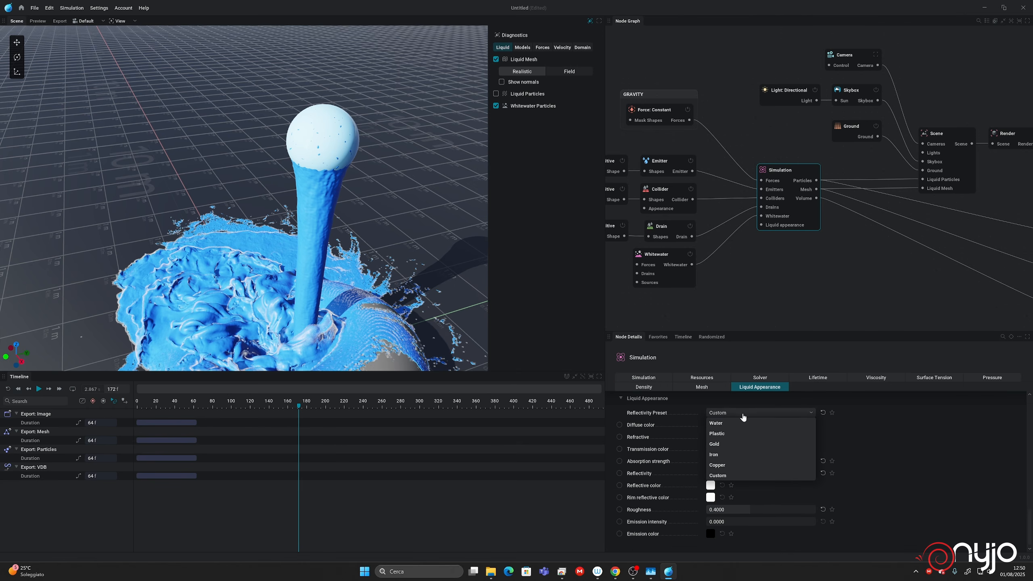
{"action": "left_click", "coordinate": [736, 427]}
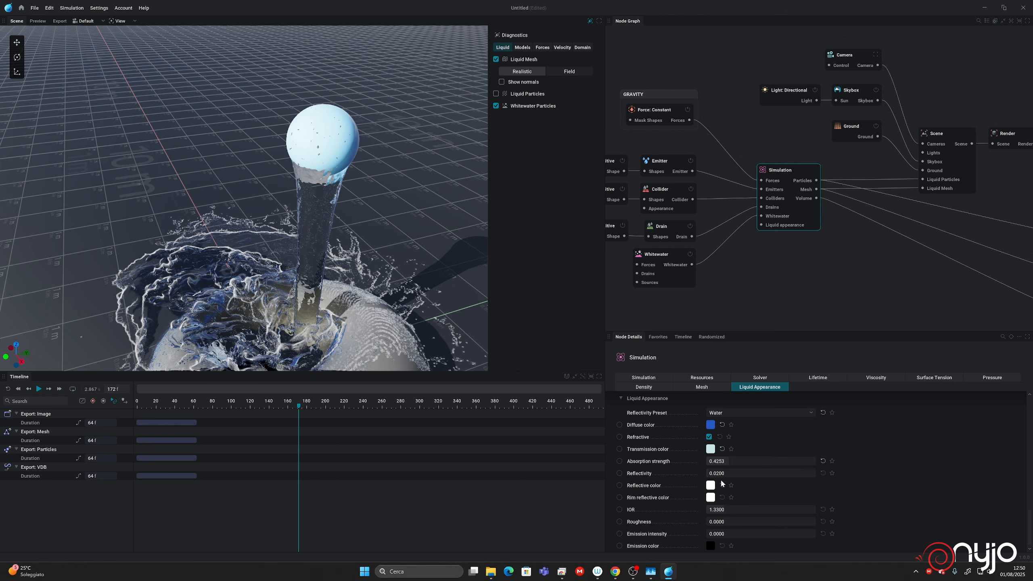
Step: Set the liquid's roughness to 0.3367 and absorption strength to 10, and play the simulation on to about frame 189
{"action": "left_click_drag", "start_coordinate": [734, 521], "coordinate": [760, 522]}
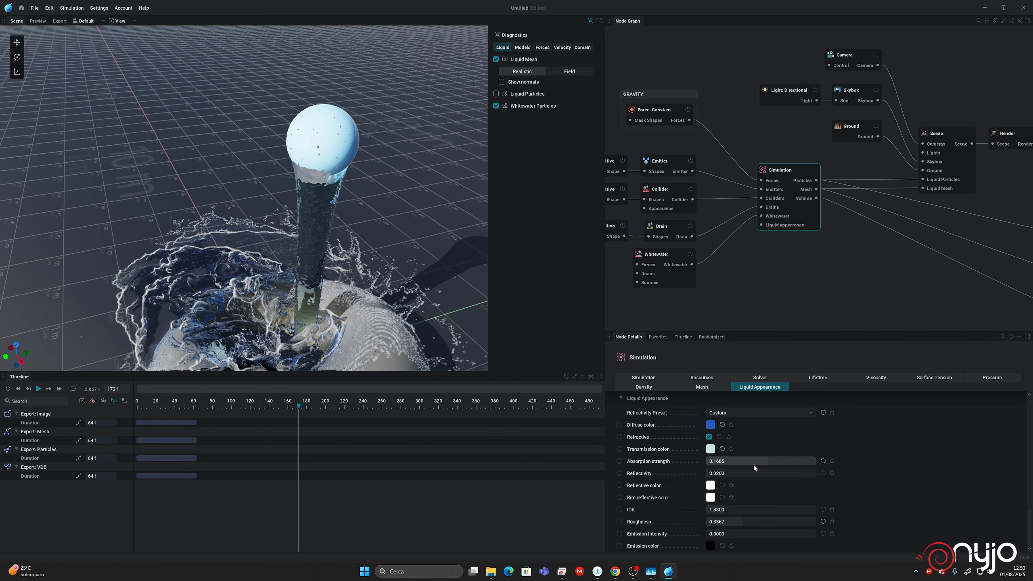
{"action": "left_click_drag", "start_coordinate": [753, 464], "coordinate": [788, 462]}
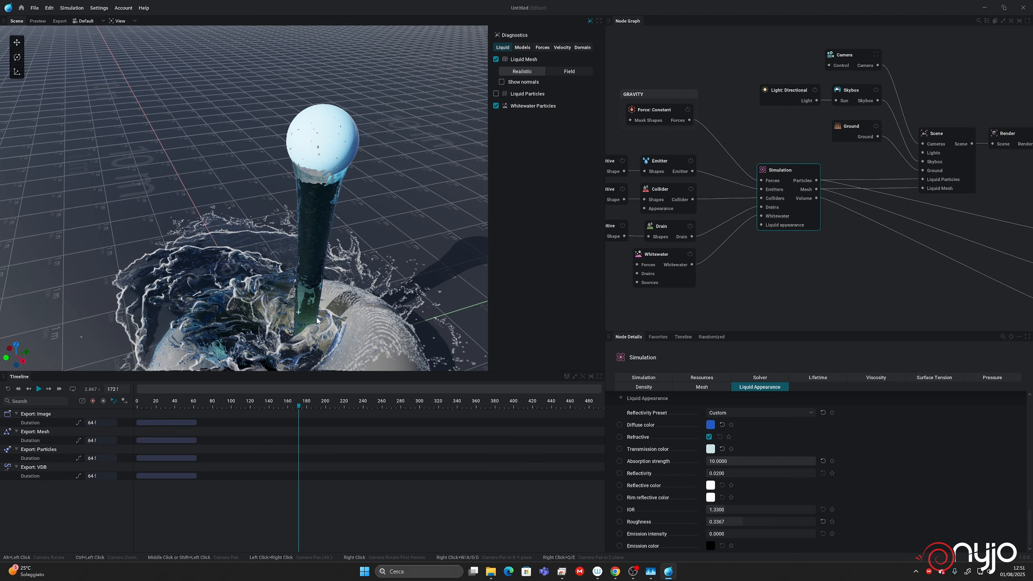
{"action": "left_click_drag", "start_coordinate": [317, 321], "coordinate": [61, 326], "text": "alt"}
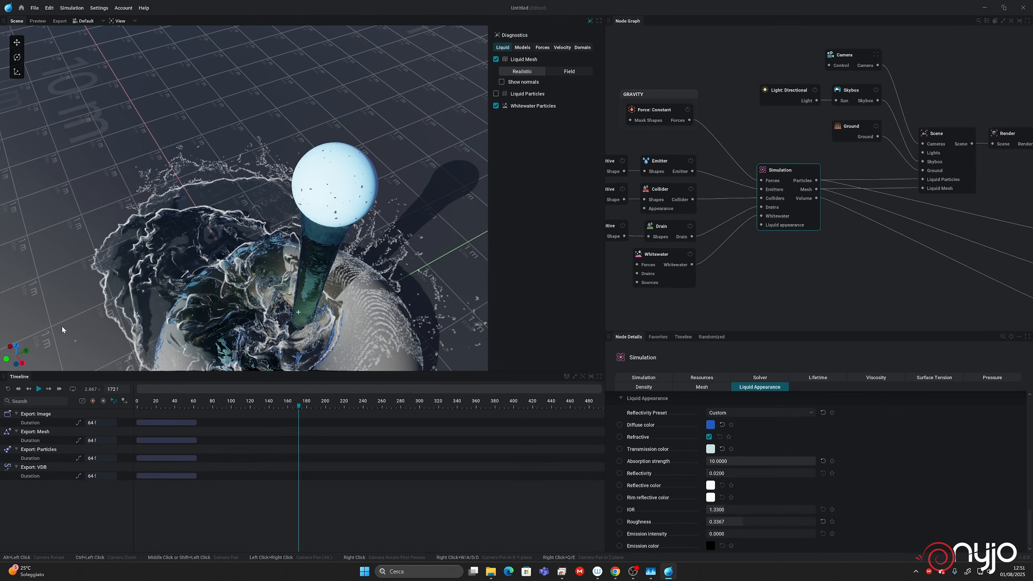
{"action": "key", "text": "space"}
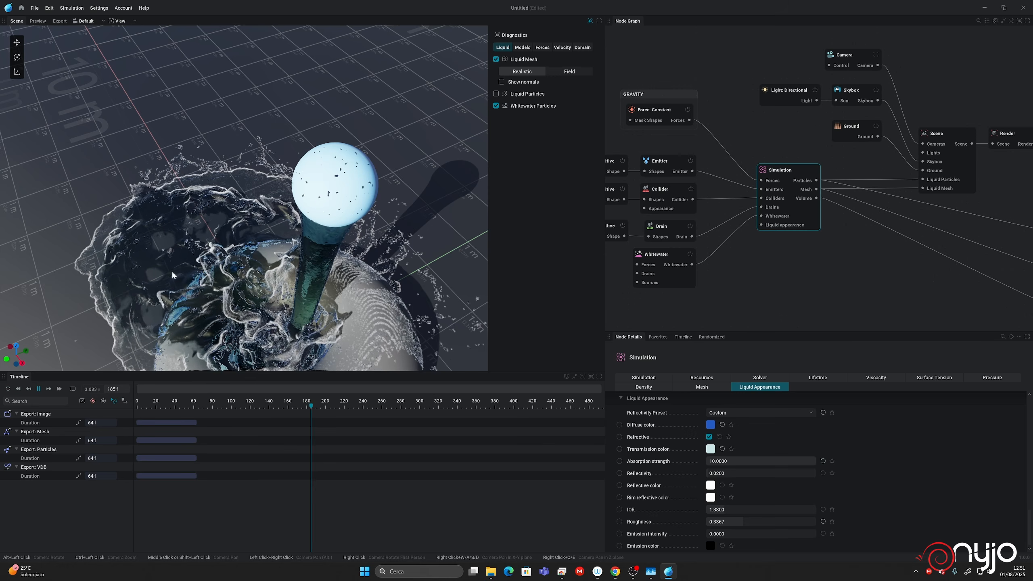
{"action": "key", "text": "space"}
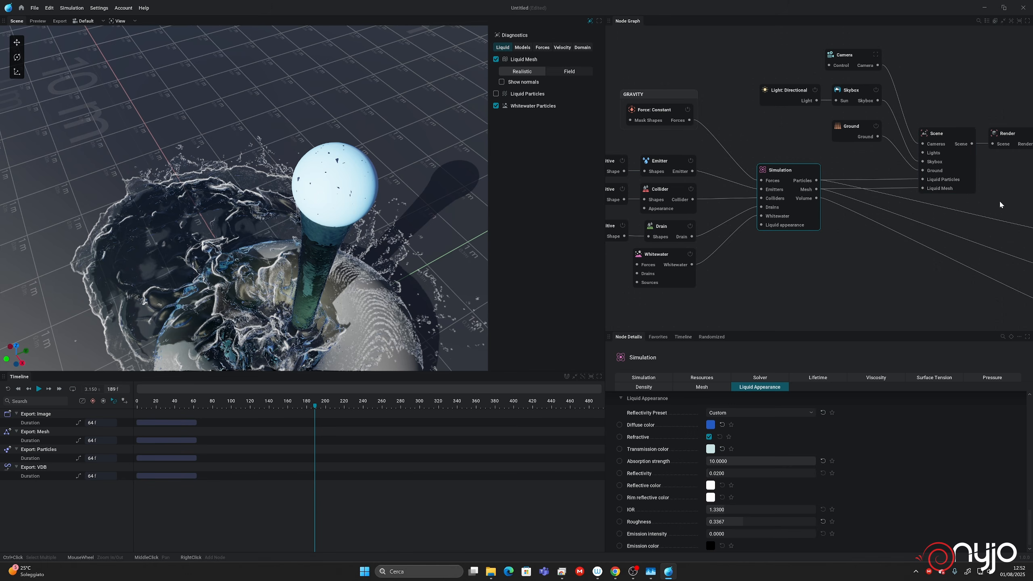
Step: Disable the Whitewater node in the node graph
{"action": "scroll", "coordinate": [769, 143], "scroll_direction": "down", "scroll_amount": 3}
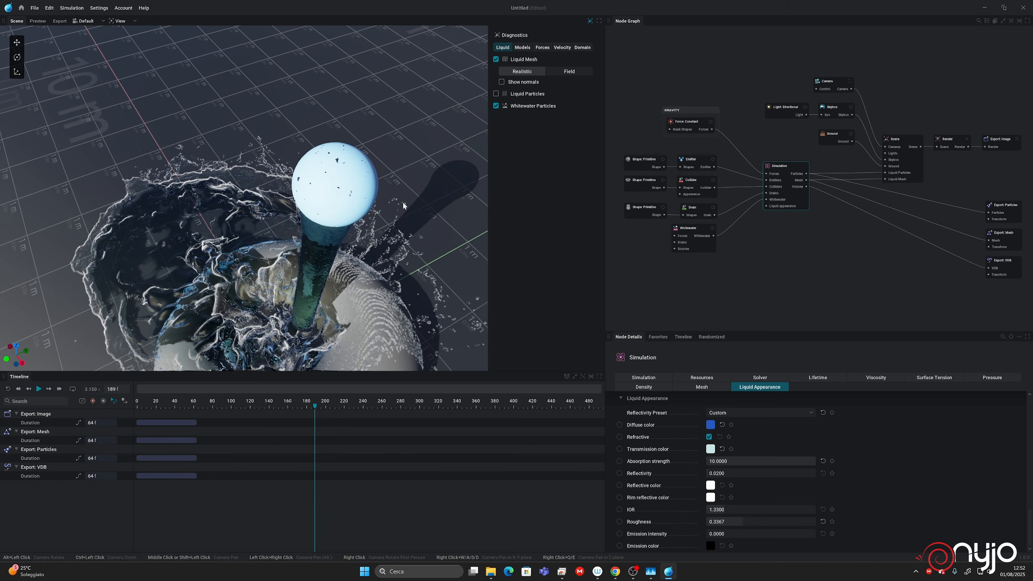
{"action": "left_click", "coordinate": [713, 228]}
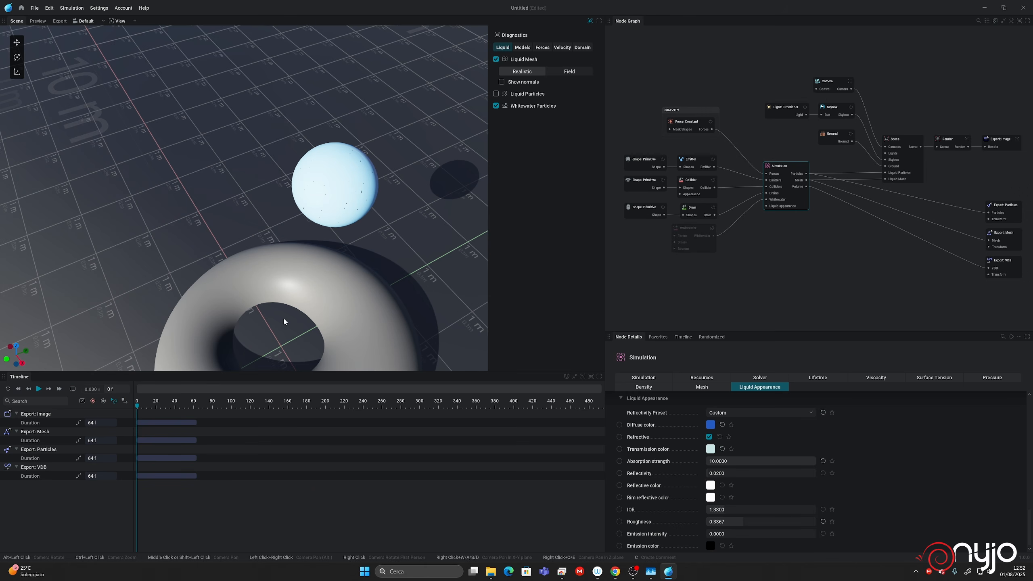
{"action": "left_click_drag", "start_coordinate": [283, 318], "coordinate": [362, 293], "text": "alt"}
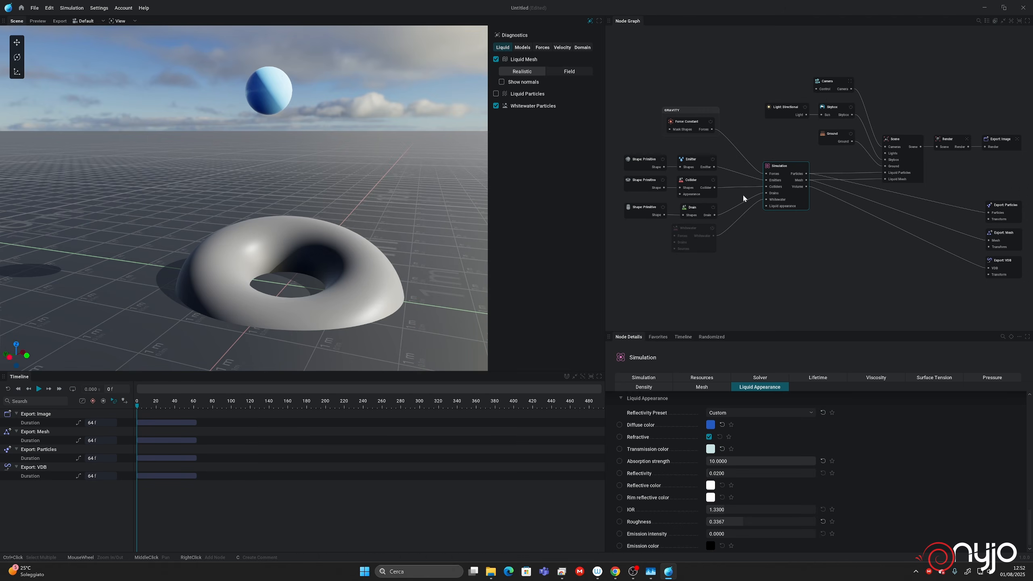
Step: Duplicate the Collider node, connect the copy to the Simulation's Colliders input and feed it a new sphere Shape: Primitive
{"action": "scroll", "coordinate": [743, 193], "scroll_direction": "up", "scroll_amount": 2}
{"action": "middle_click_drag", "start_coordinate": [731, 181], "coordinate": [913, 174]}
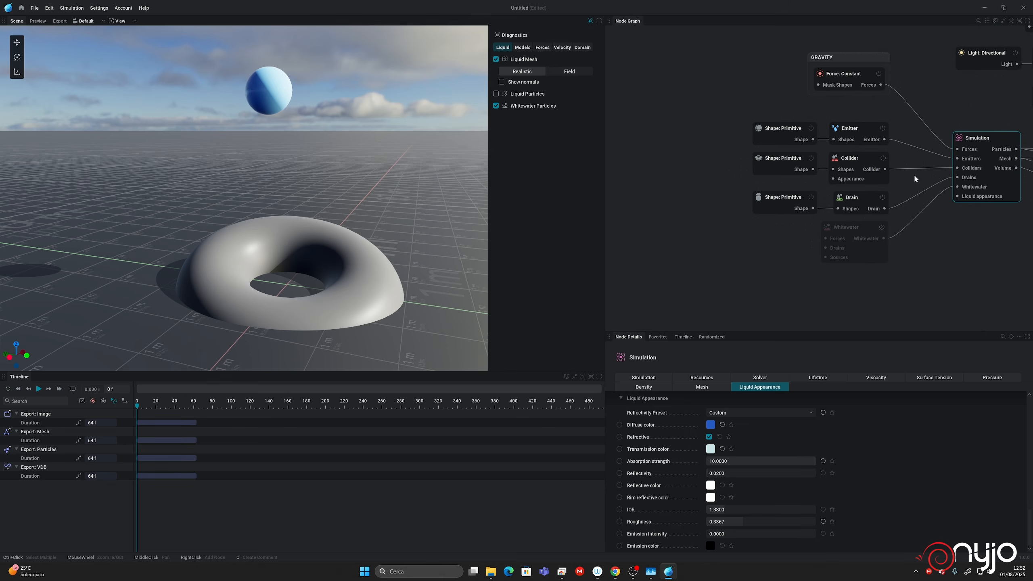
{"action": "left_click", "coordinate": [856, 160]}
{"action": "key", "text": "ctrl+c"}
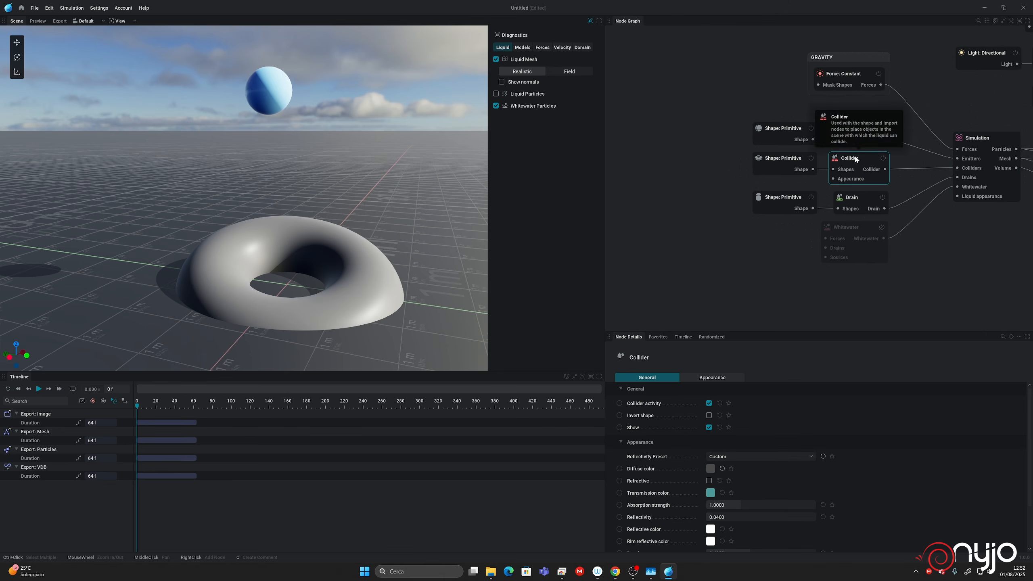
{"action": "key", "text": "ctrl+v"}
{"action": "left_click_drag", "start_coordinate": [876, 166], "coordinate": [957, 170]}
{"action": "left_click_drag", "start_coordinate": [715, 264], "coordinate": [642, 239]}
{"action": "left_click", "coordinate": [615, 257]}
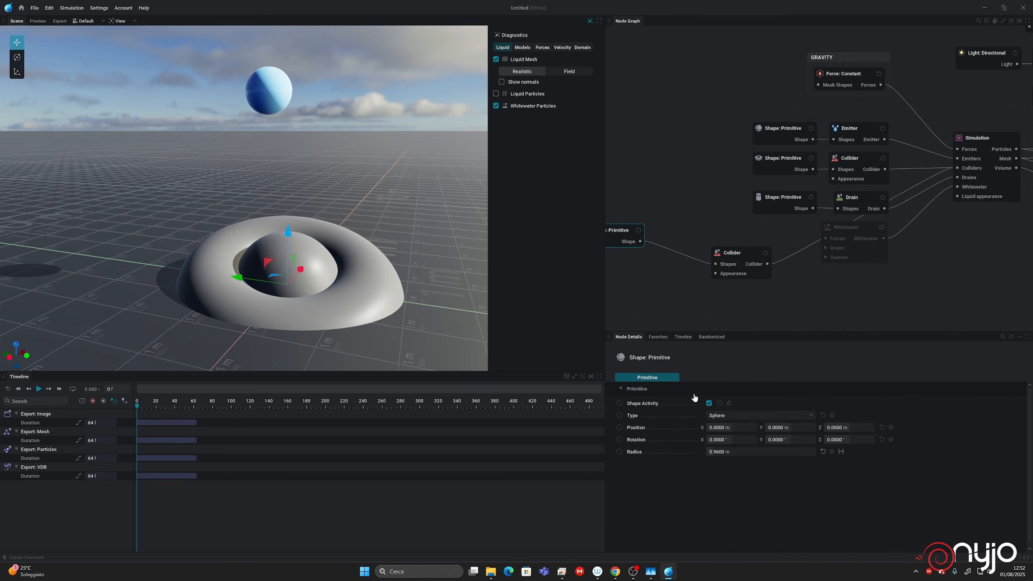
Step: Set the new collider sphere's radius to 4.96 m and invert the shape of its Collider so it encloses the scene
{"action": "left_click_drag", "start_coordinate": [723, 453], "coordinate": [742, 452]}
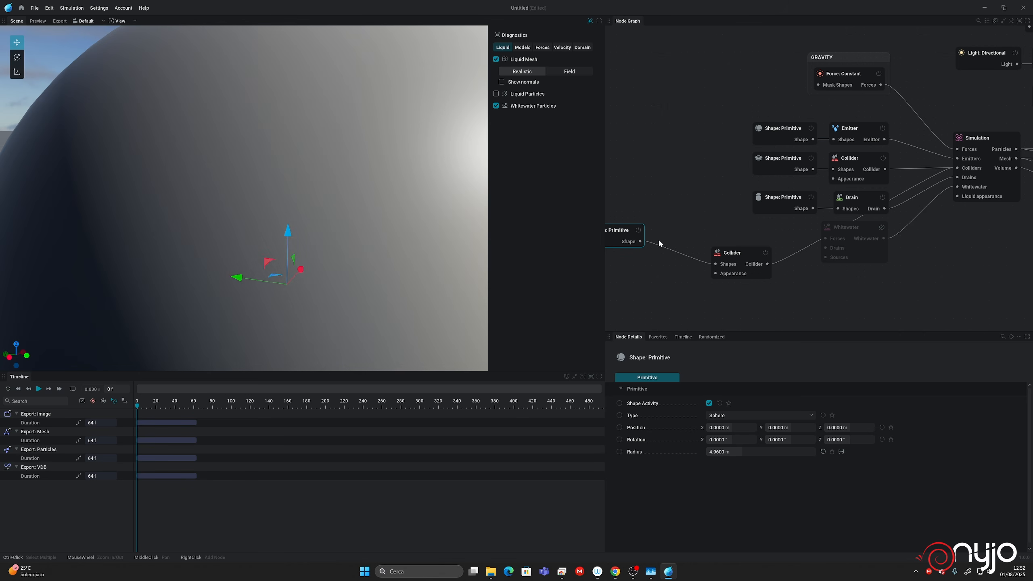
{"action": "left_click", "coordinate": [726, 259]}
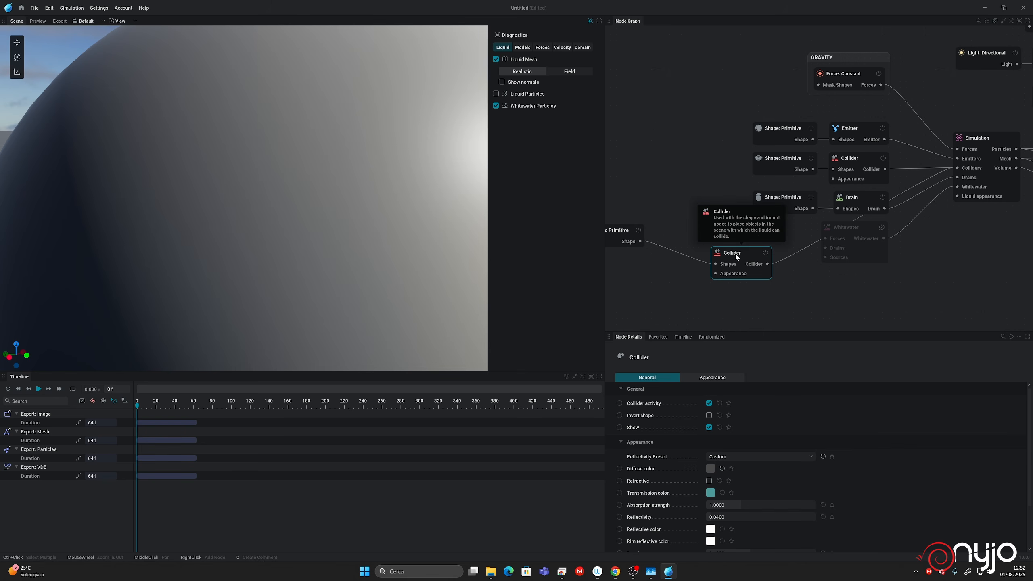
{"action": "left_click", "coordinate": [709, 416]}
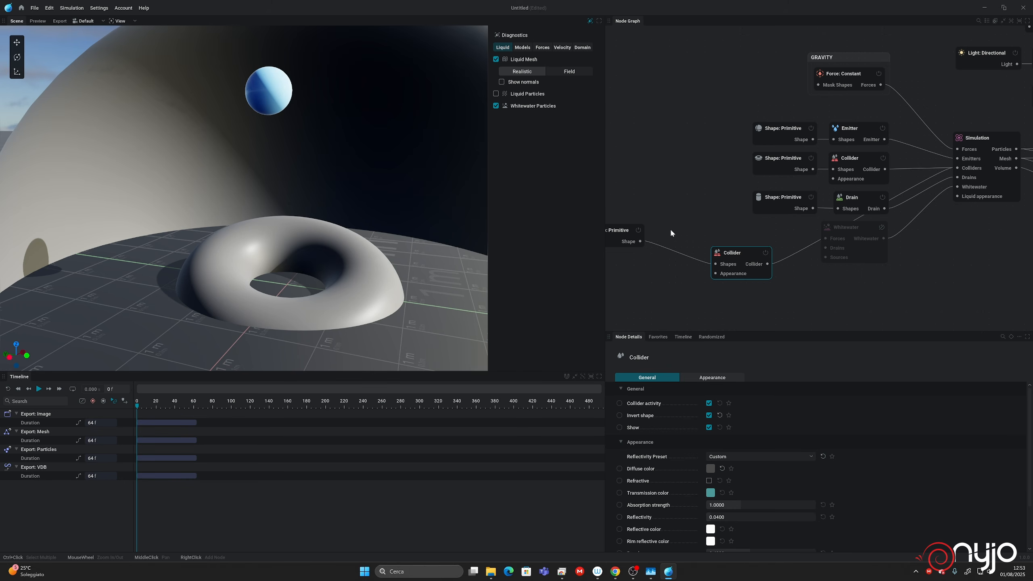
Step: Set the Emitter's stickiness to 2% and its volume flow rate density to 5
{"action": "left_click", "coordinate": [778, 129]}
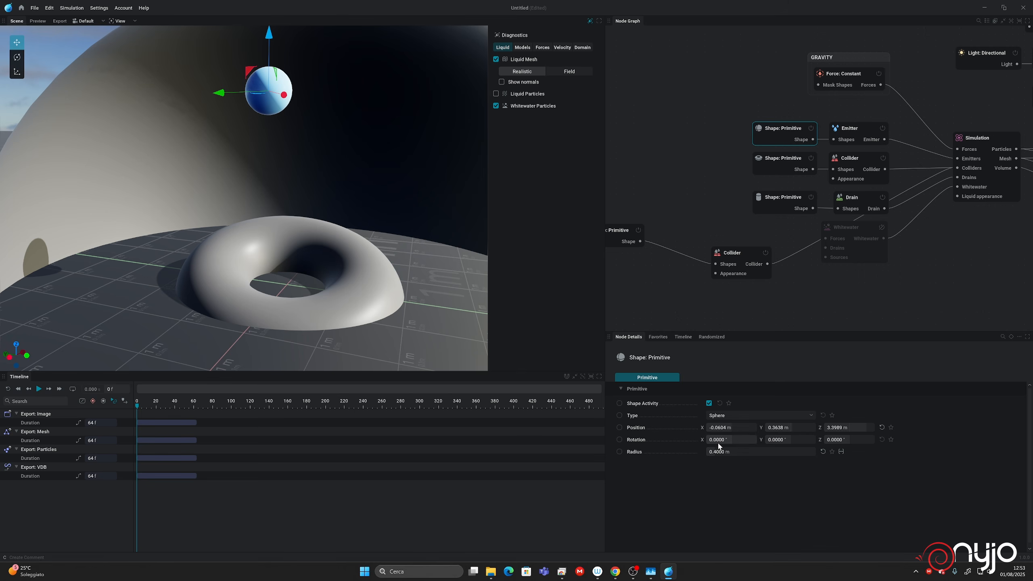
{"action": "left_click", "coordinate": [849, 132]}
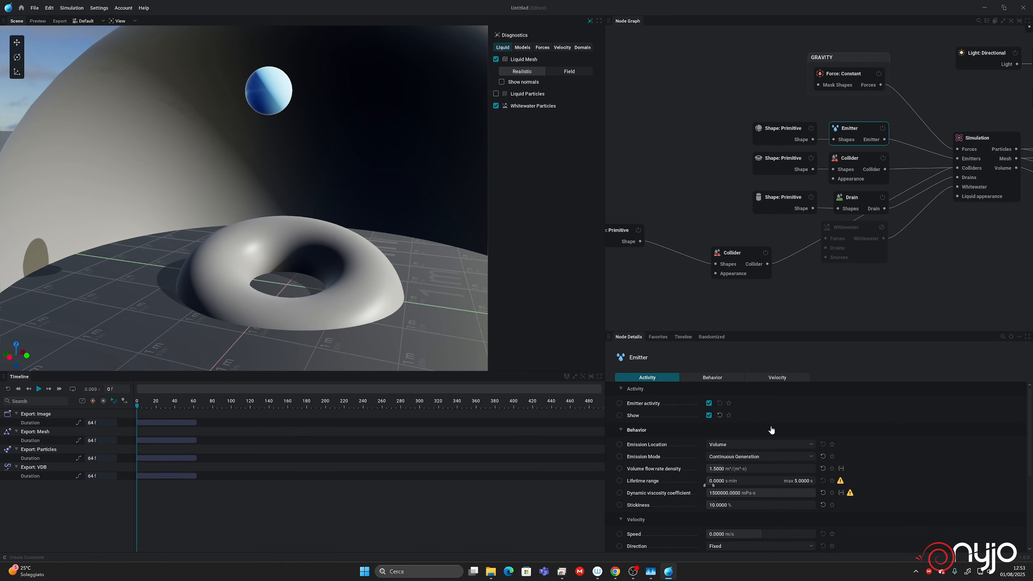
{"action": "double_click", "coordinate": [738, 468]}
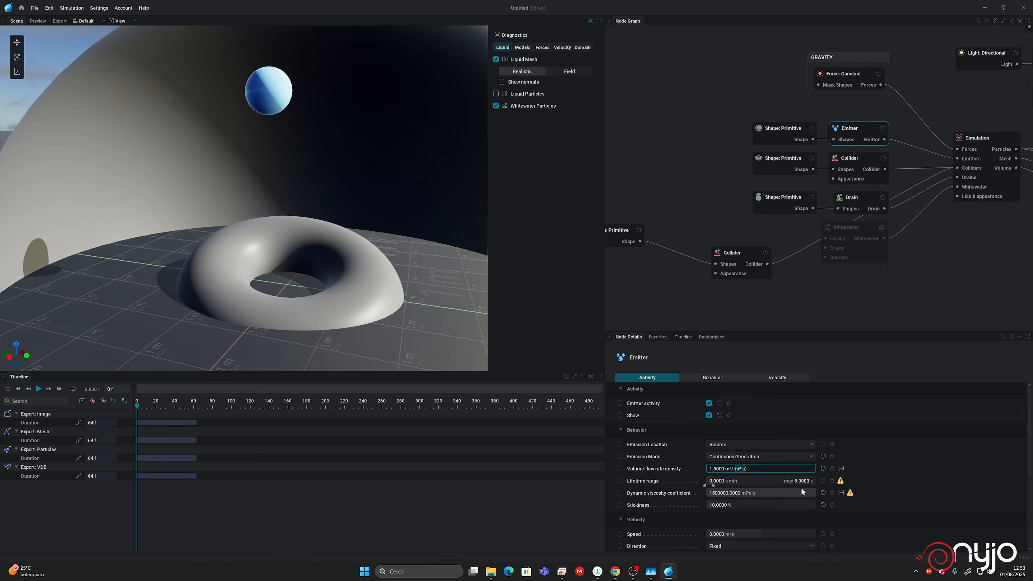
{"action": "left_click", "coordinate": [739, 505]}
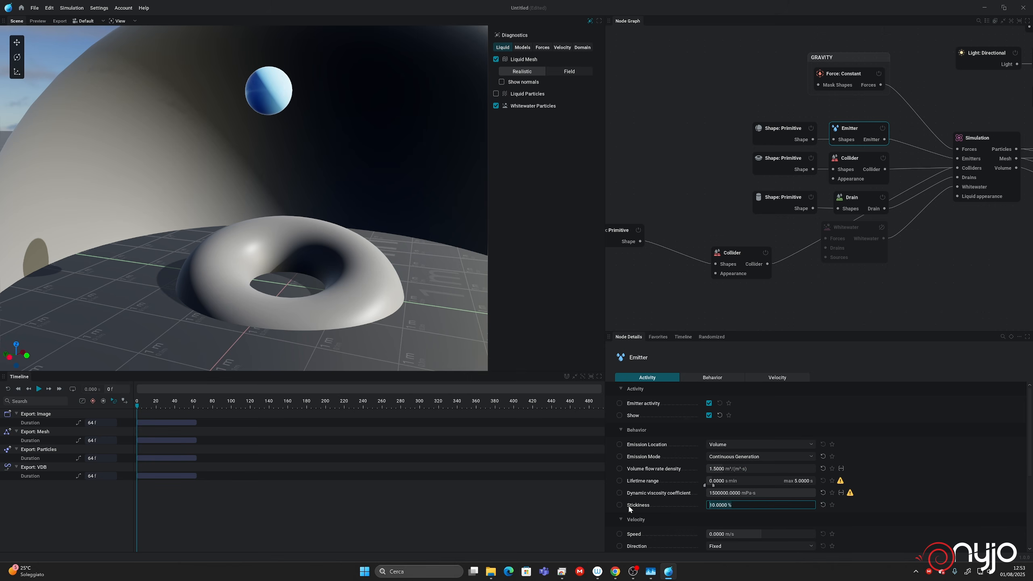
{"action": "type", "text": "2"}
{"action": "key", "text": "Return"}
{"action": "left_click", "coordinate": [735, 468]}
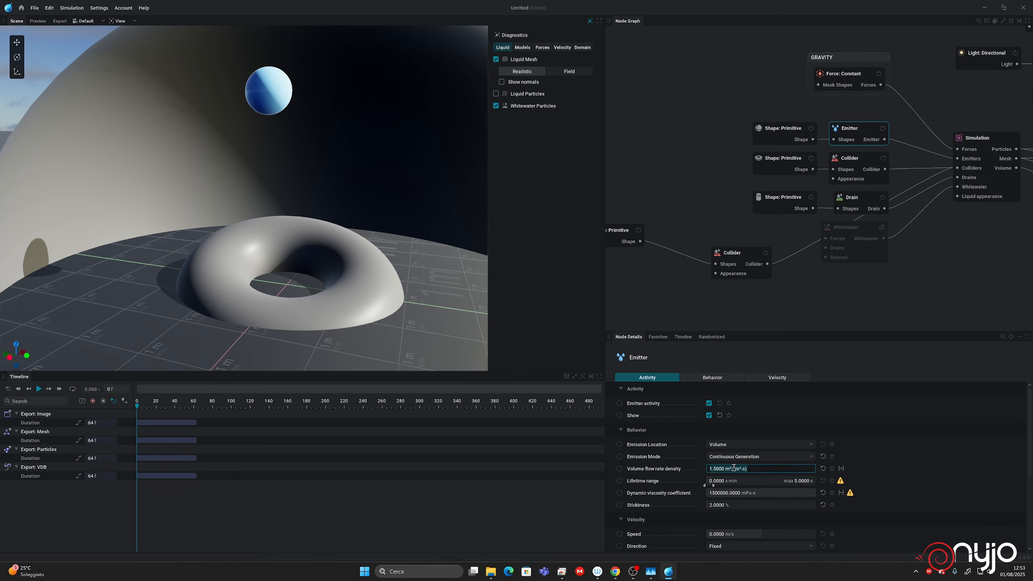
{"action": "key", "text": "ctrl+a"}
{"action": "type", "text": "5"}
{"action": "key", "text": "Return"}
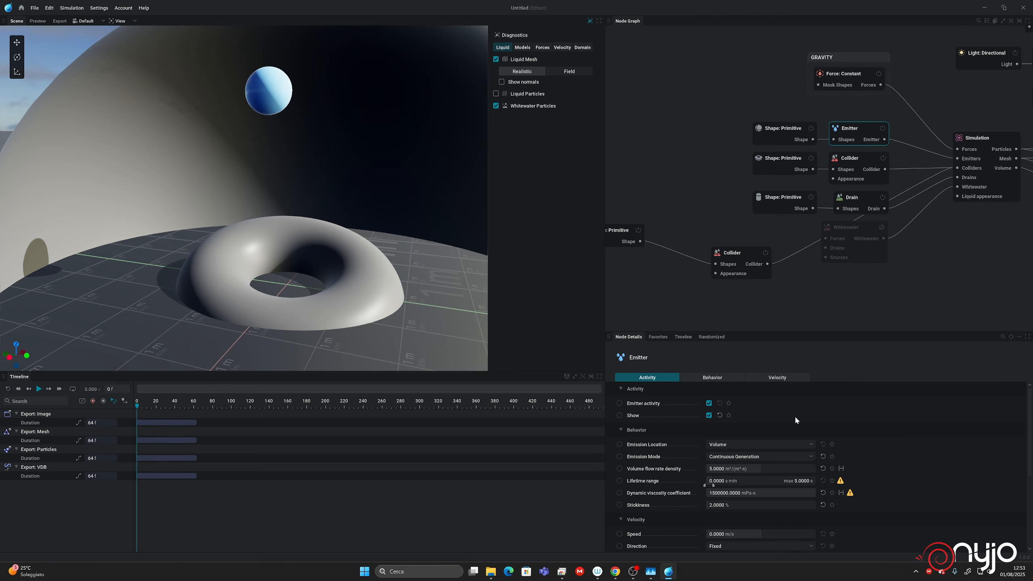
Step: Review the Simulation node's solver and viscosity settings and run the simulation inside the inverted sphere to about frame 95
{"action": "left_click", "coordinate": [969, 141]}
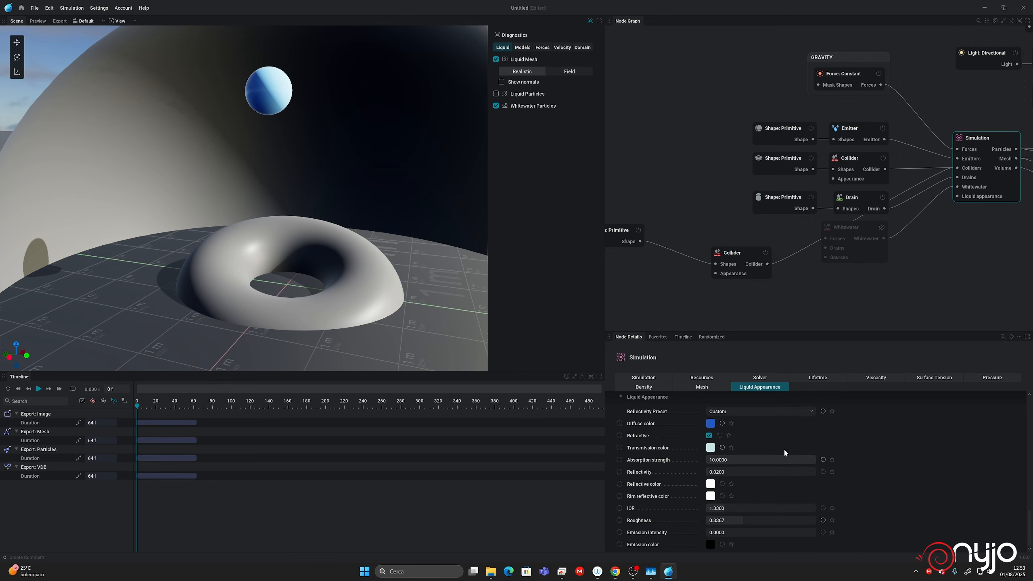
{"action": "scroll", "coordinate": [786, 450], "scroll_direction": "up", "scroll_amount": 6}
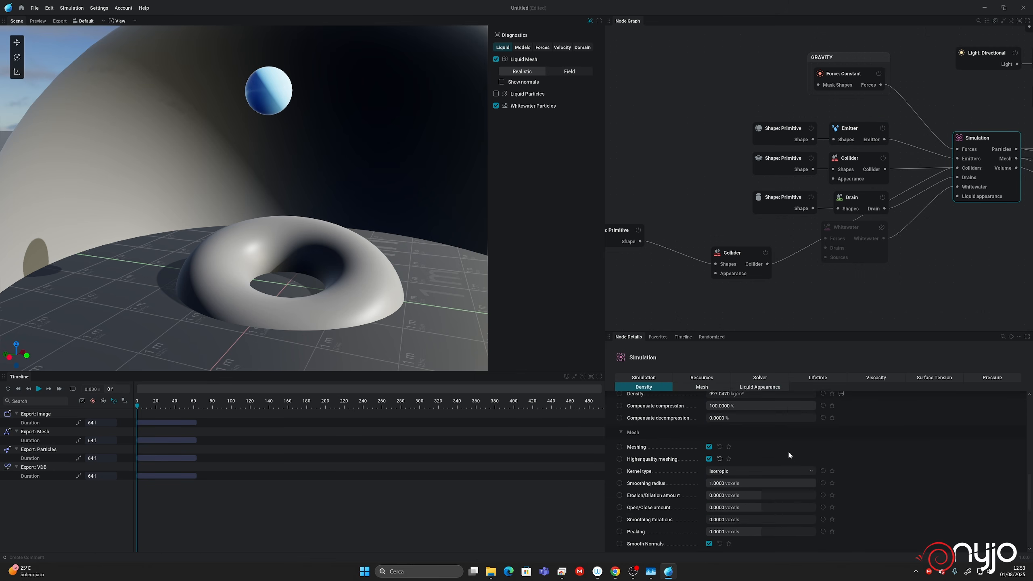
{"action": "scroll", "coordinate": [788, 451], "scroll_direction": "up", "scroll_amount": 3}
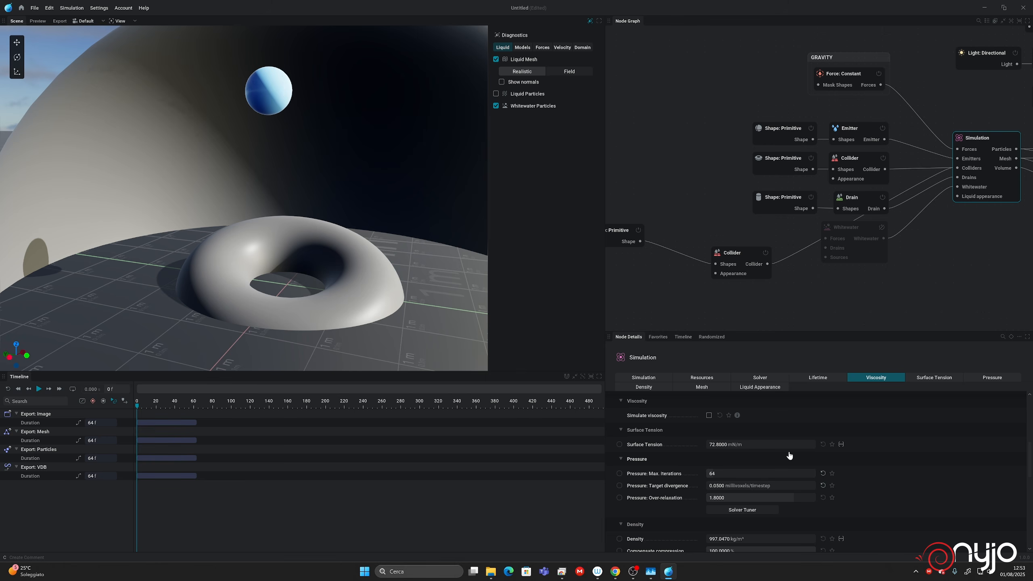
{"action": "scroll", "coordinate": [789, 451], "scroll_direction": "up", "scroll_amount": 2}
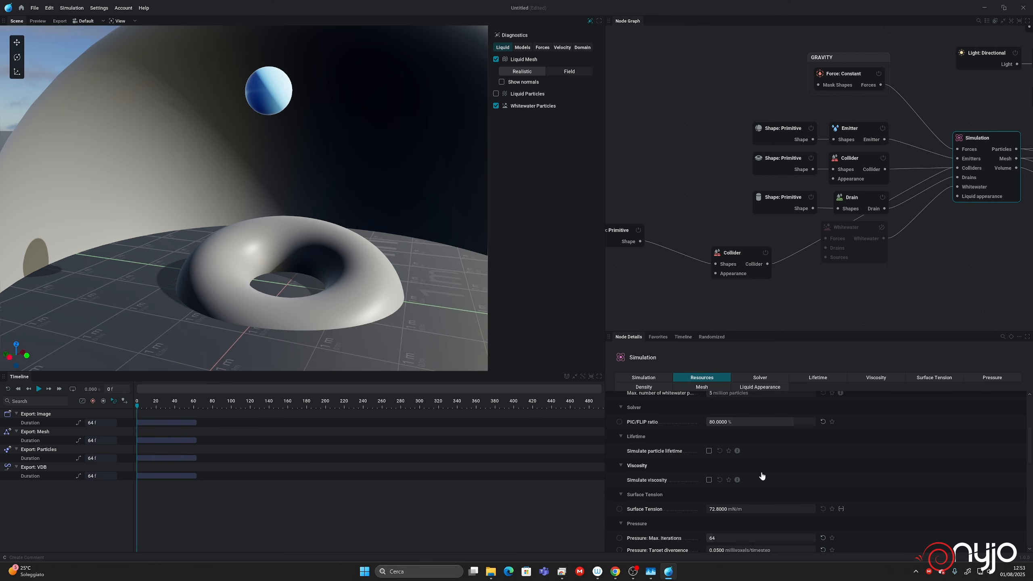
{"action": "mouse_move", "coordinate": [671, 454]}
{"action": "key", "text": "space"}
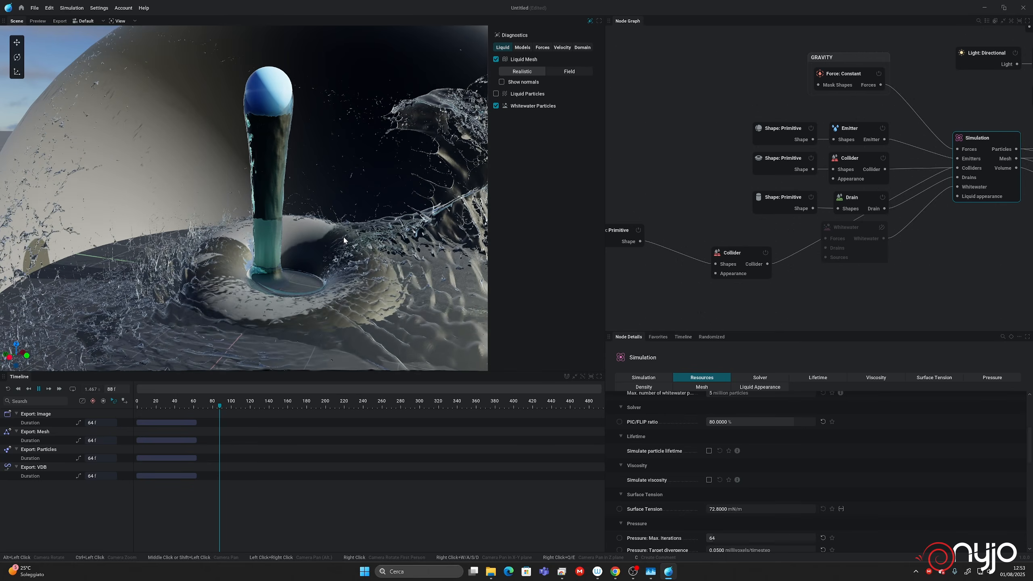
{"action": "left_click_drag", "start_coordinate": [344, 236], "coordinate": [421, 290], "text": "alt"}
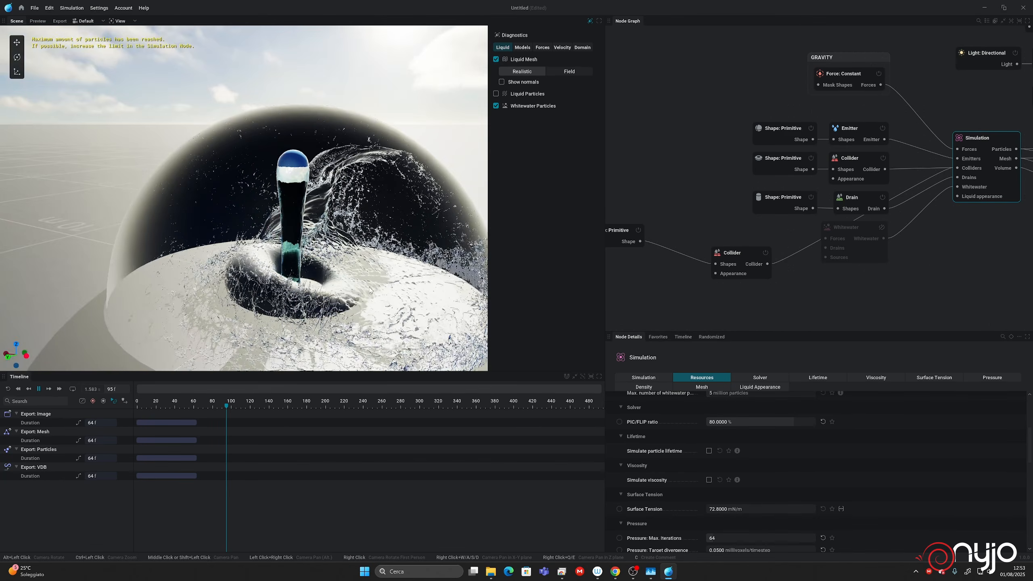
Step: Lower the emitter's sphere vertically to just above the torus and set the enclosing collider sphere's radius to 2.81 m while the simulation runs
{"action": "left_click", "coordinate": [785, 125]}
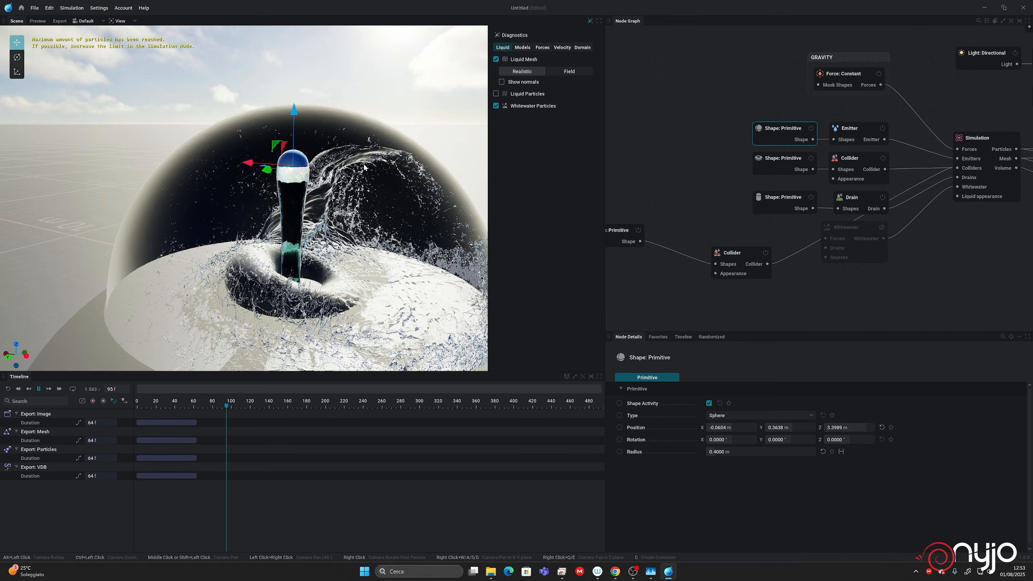
{"action": "left_click_drag", "start_coordinate": [295, 138], "coordinate": [294, 192]}
{"action": "left_click", "coordinate": [627, 238]}
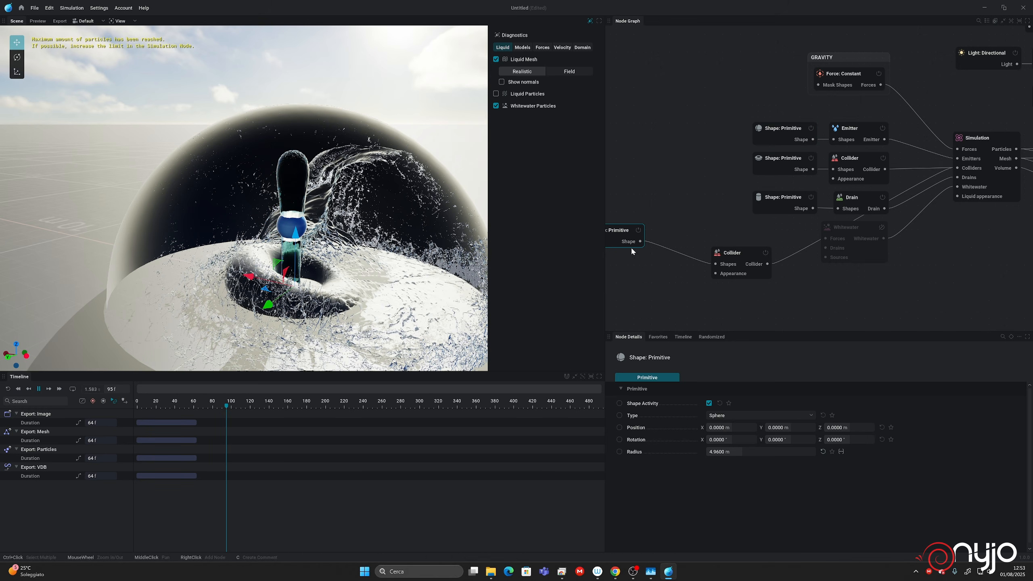
{"action": "left_click_drag", "start_coordinate": [731, 451], "coordinate": [719, 452]}
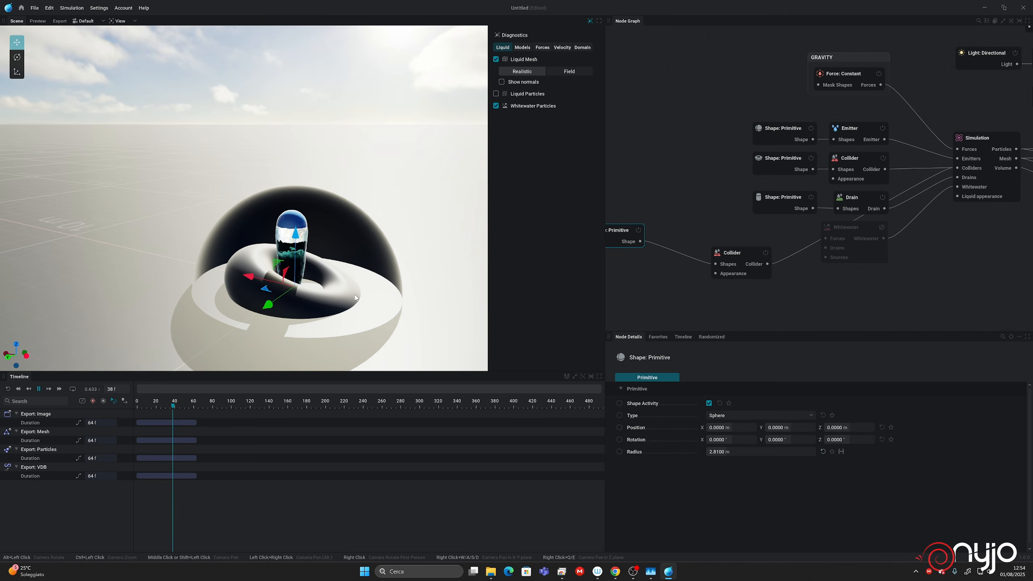
{"action": "left_click_drag", "start_coordinate": [345, 285], "coordinate": [318, 286], "text": "alt"}
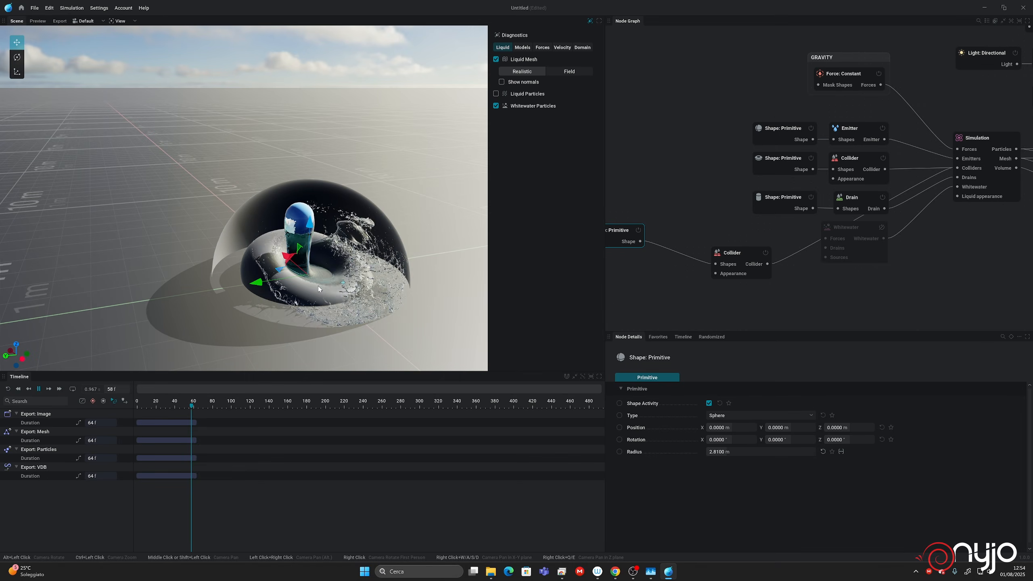
Step: Hide the inverted collider that encloses the torus so only the liquid, torus and emitter are displayed
{"action": "scroll", "coordinate": [319, 289], "scroll_direction": "up", "scroll_amount": 2}
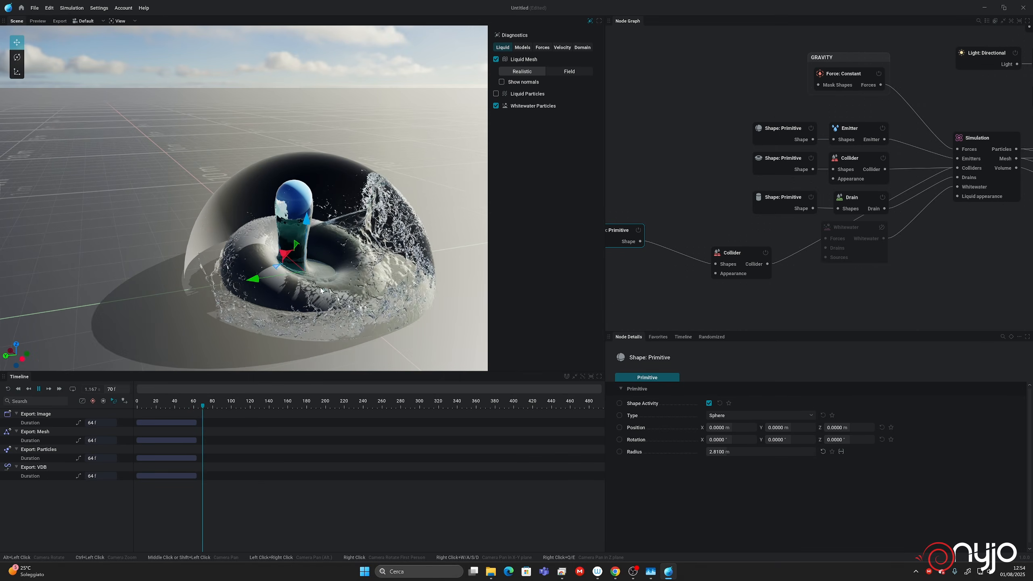
{"action": "scroll", "coordinate": [320, 290], "scroll_direction": "up", "scroll_amount": 3}
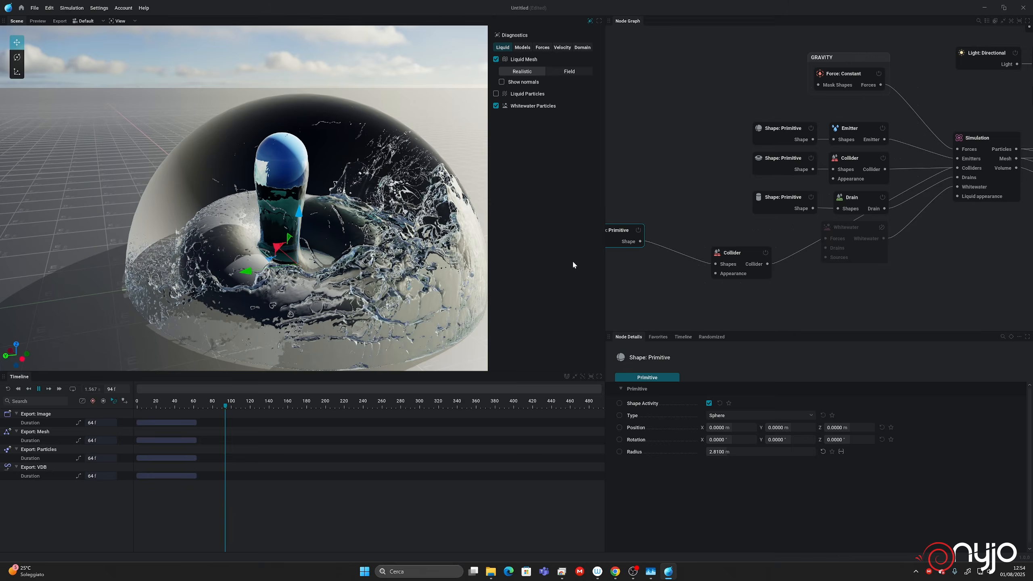
{"action": "left_click", "coordinate": [731, 267]}
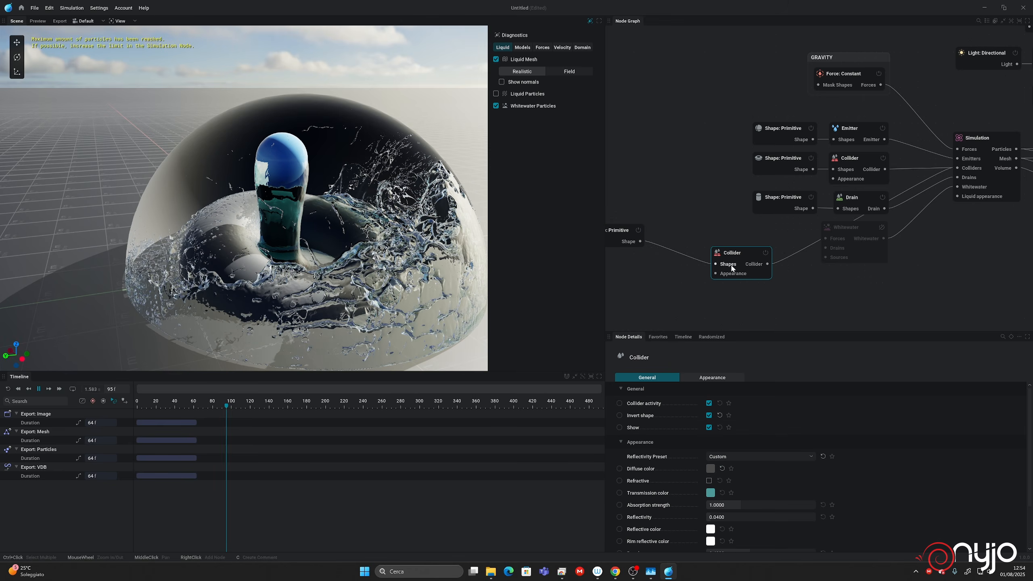
{"action": "left_click", "coordinate": [709, 427]}
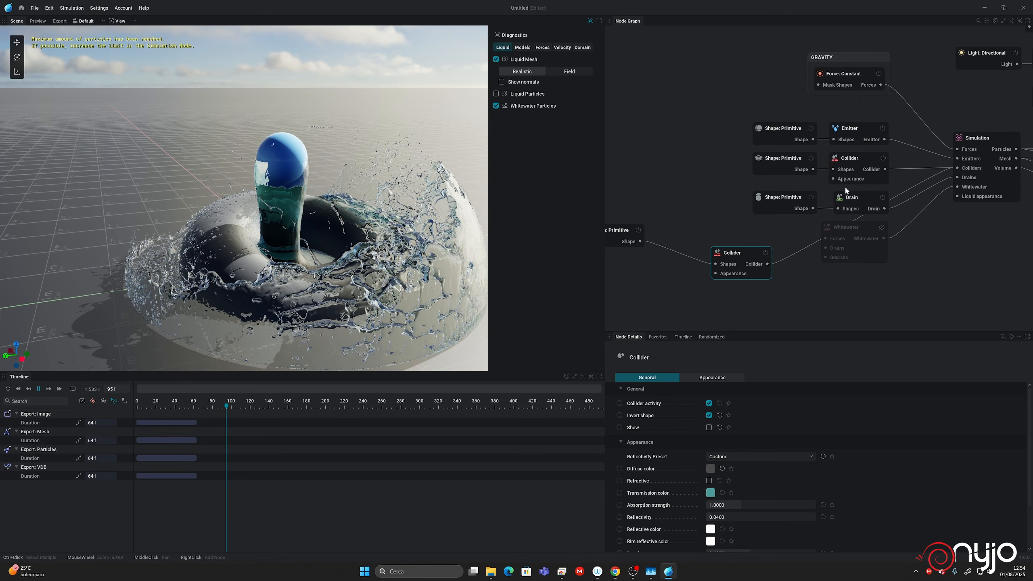
Step: Set the Simulation node's maximum number of particles to 25 million
{"action": "left_click", "coordinate": [963, 141]}
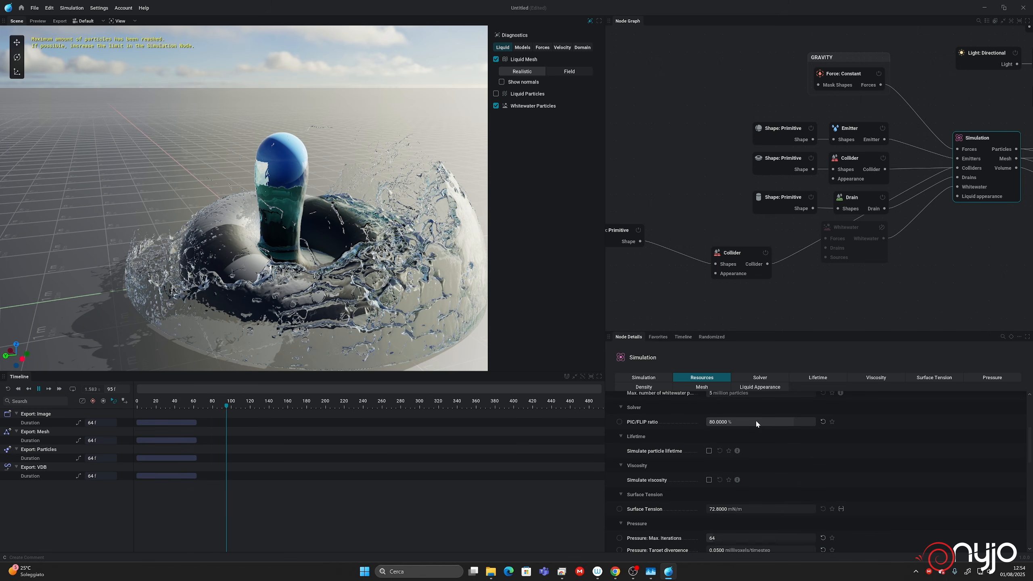
{"action": "scroll", "coordinate": [789, 479], "scroll_direction": "down", "scroll_amount": 3}
{"action": "scroll", "coordinate": [789, 479], "scroll_direction": "down", "scroll_amount": 1}
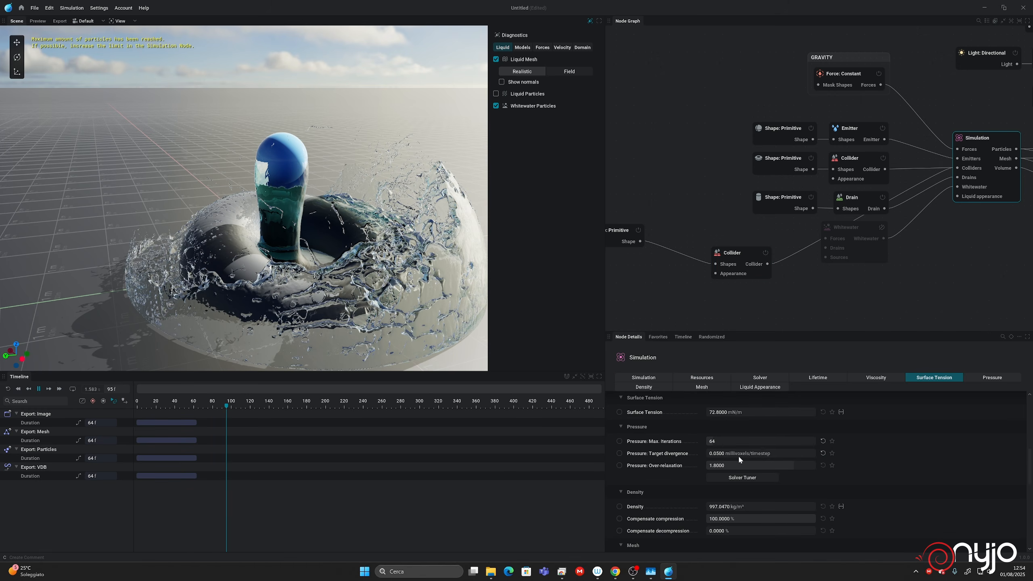
{"action": "scroll", "coordinate": [733, 485], "scroll_direction": "down", "scroll_amount": 1}
{"action": "scroll", "coordinate": [733, 497], "scroll_direction": "down", "scroll_amount": 3}
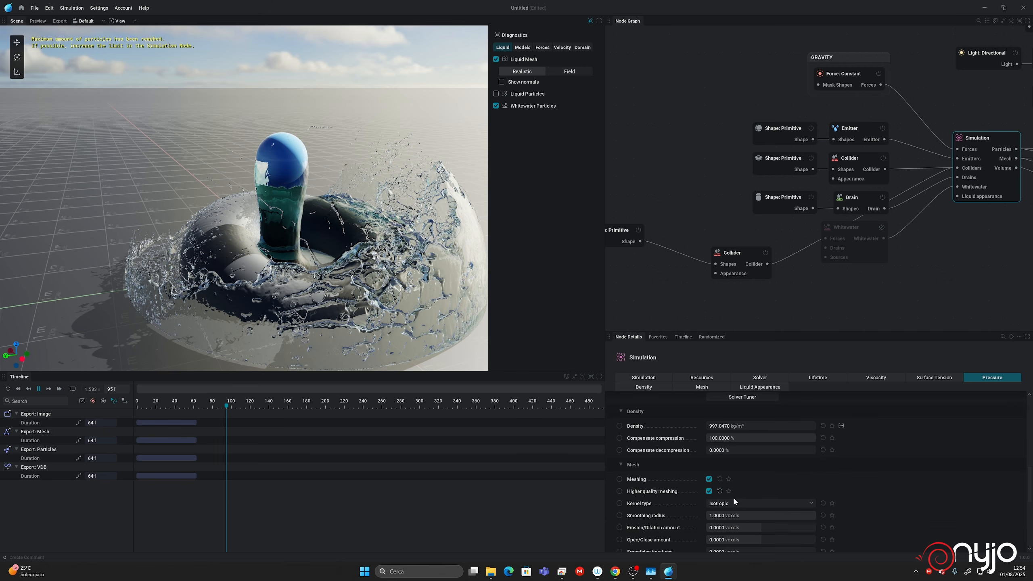
{"action": "scroll", "coordinate": [733, 496], "scroll_direction": "up", "scroll_amount": 4}
{"action": "scroll", "coordinate": [731, 374], "scroll_direction": "up", "scroll_amount": 5}
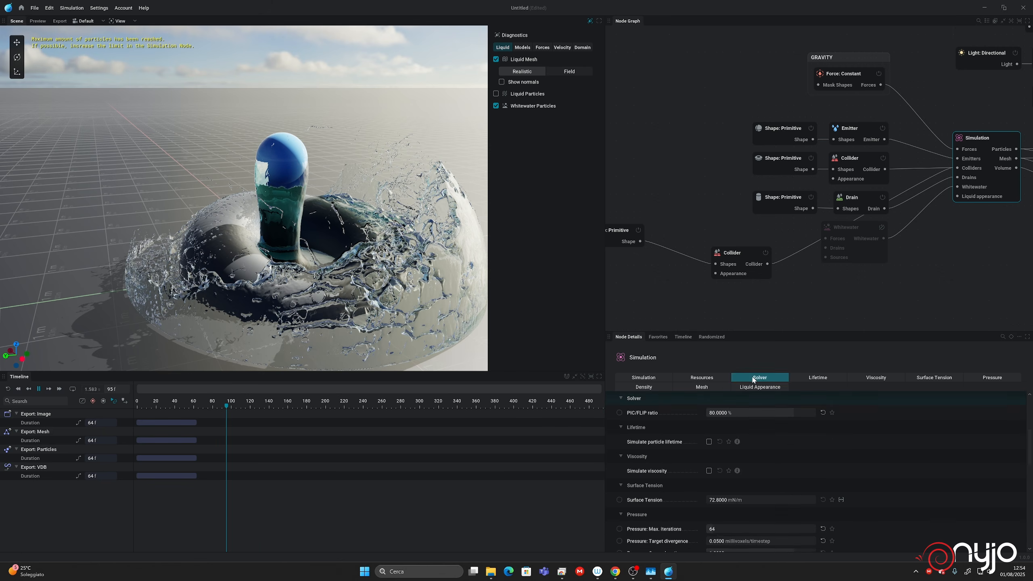
{"action": "left_click", "coordinate": [701, 379]}
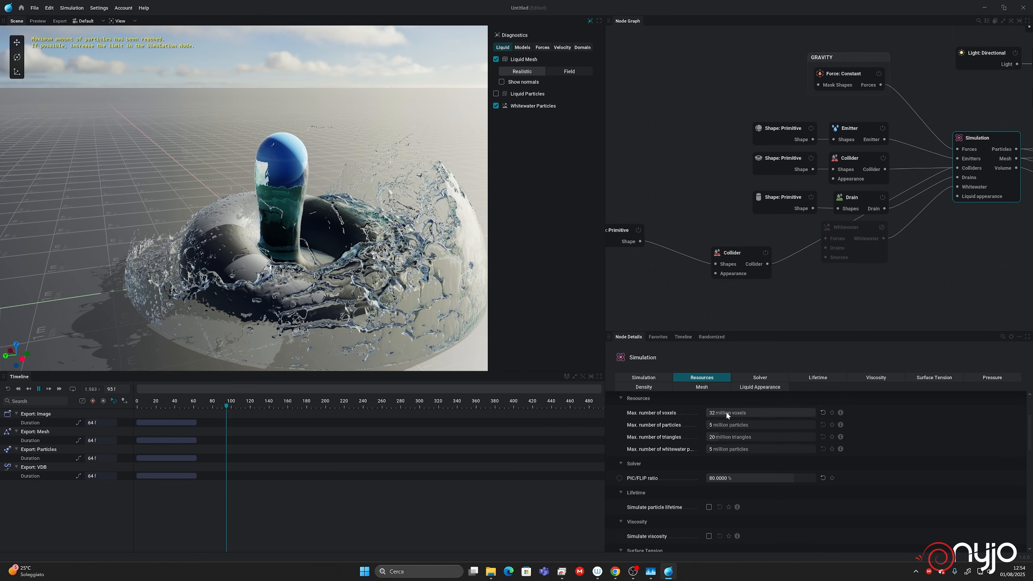
{"action": "left_click", "coordinate": [728, 424]}
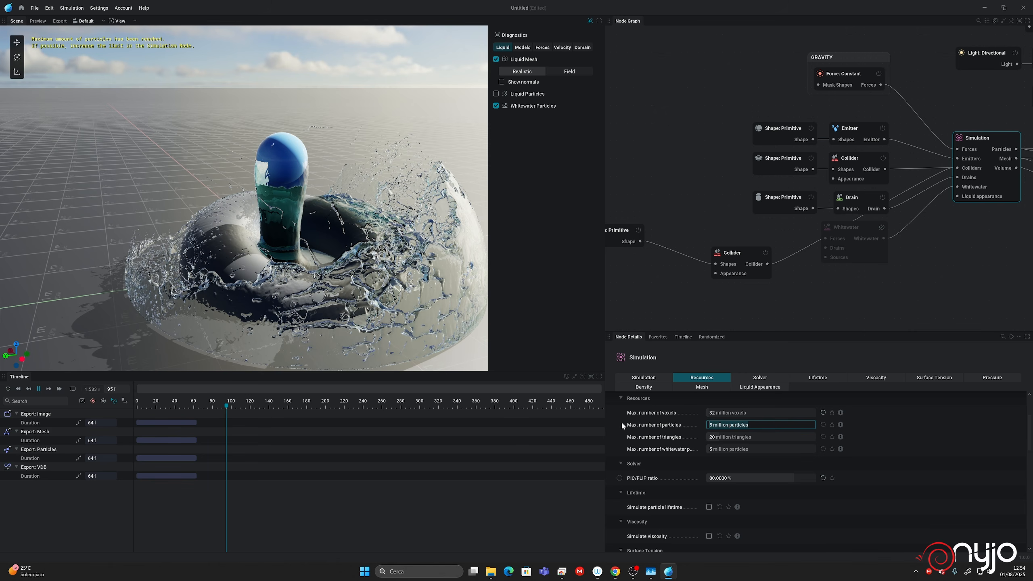
{"action": "type", "text": "25"}
{"action": "key", "text": "Return"}
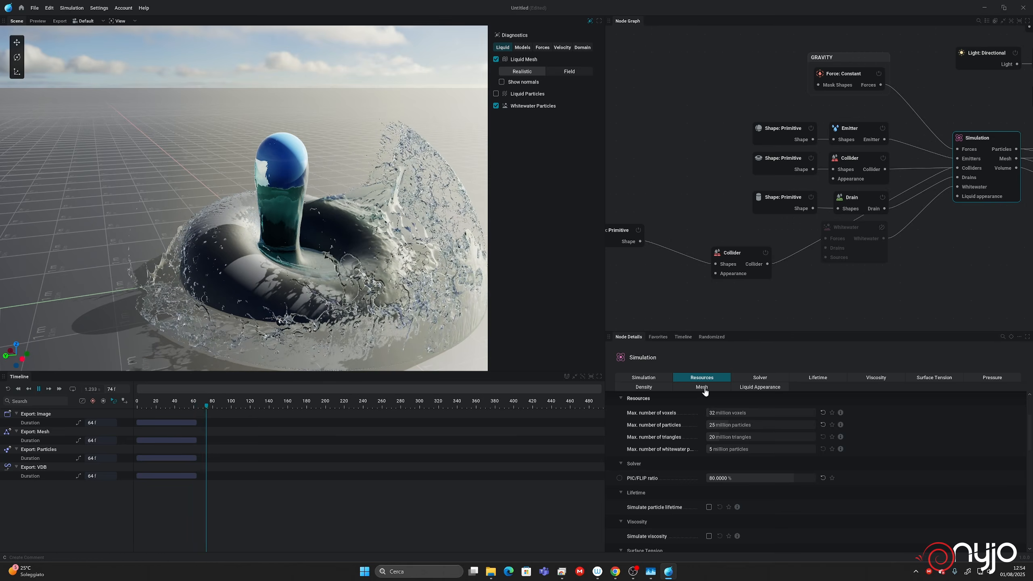
Step: Try an absorption strength of 30 for the liquid appearance, set it to 60, and view the running simulation from above
{"action": "left_click", "coordinate": [745, 387]}
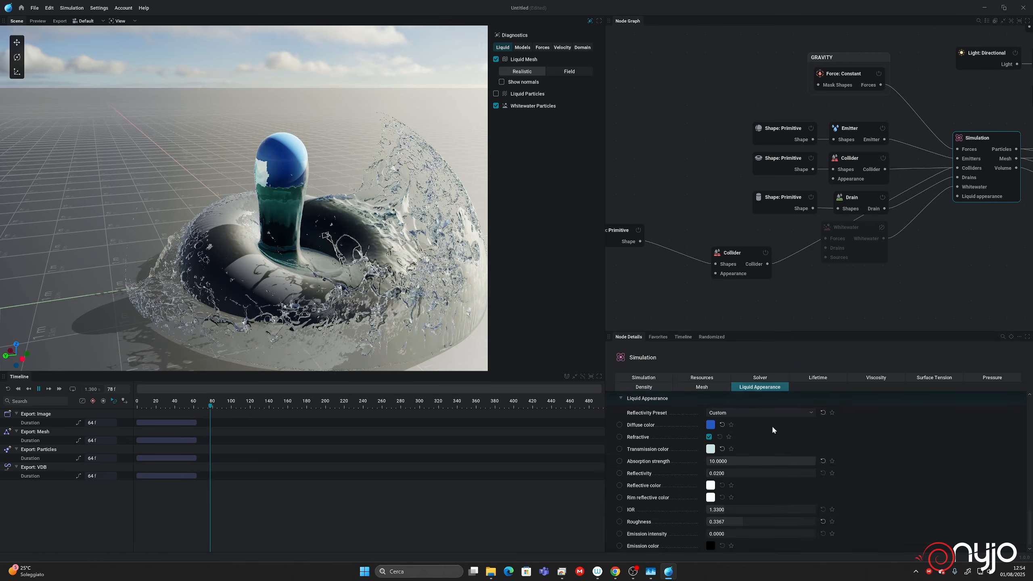
{"action": "left_click", "coordinate": [733, 460]}
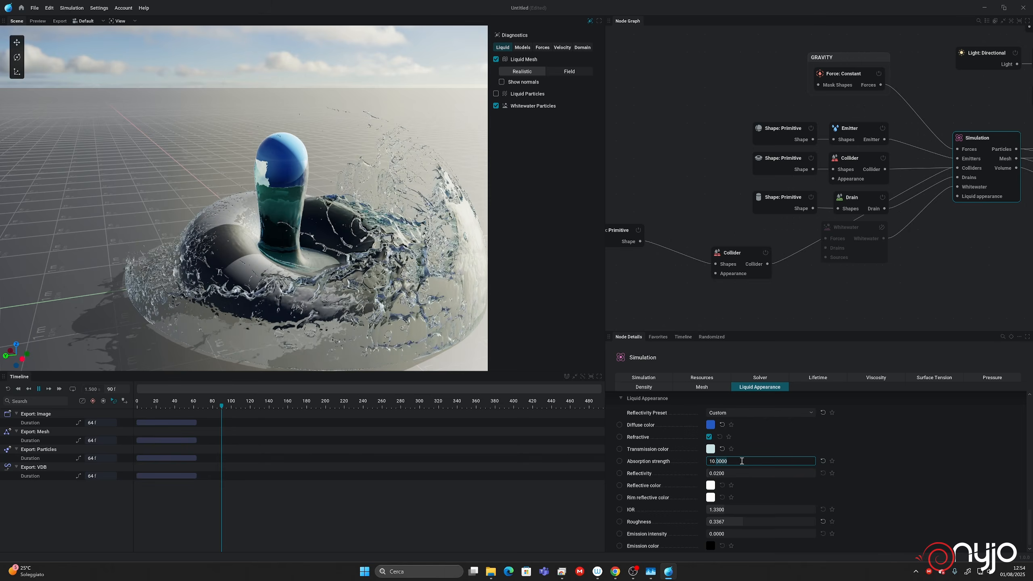
{"action": "type", "text": "30"}
{"action": "key", "text": "Return"}
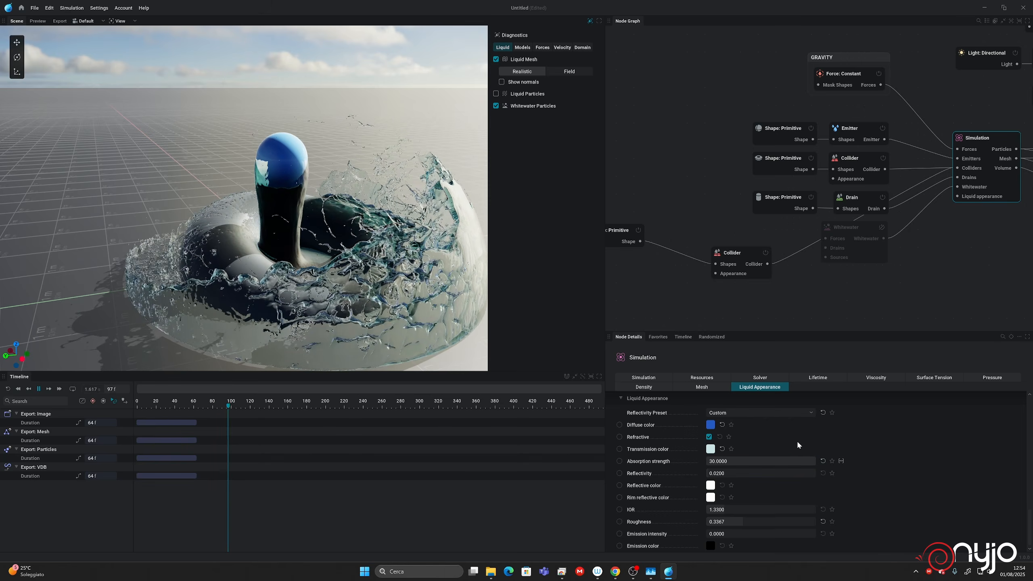
{"action": "left_click", "coordinate": [750, 460]}
{"action": "type", "text": "60"}
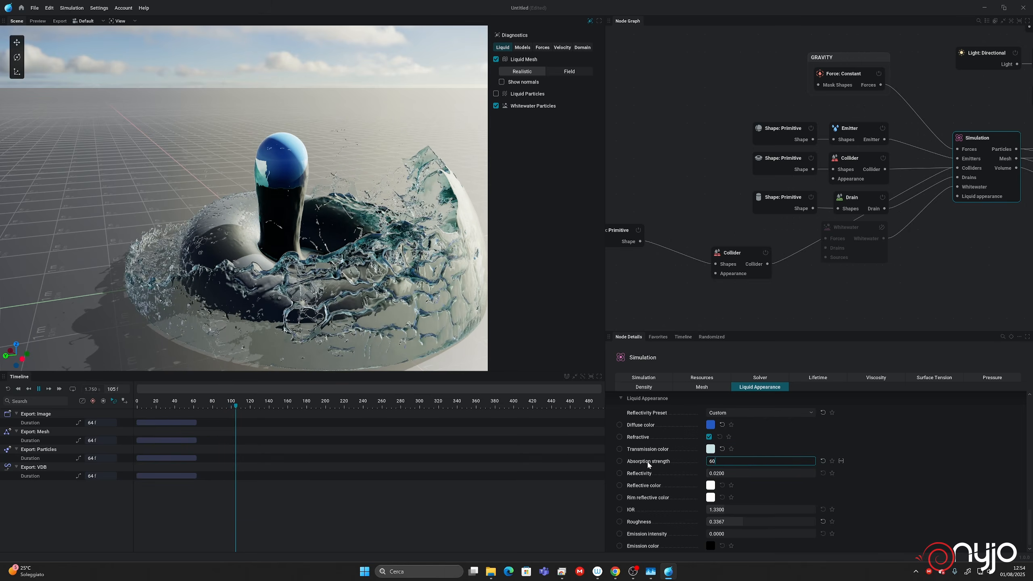
{"action": "key", "text": "Return"}
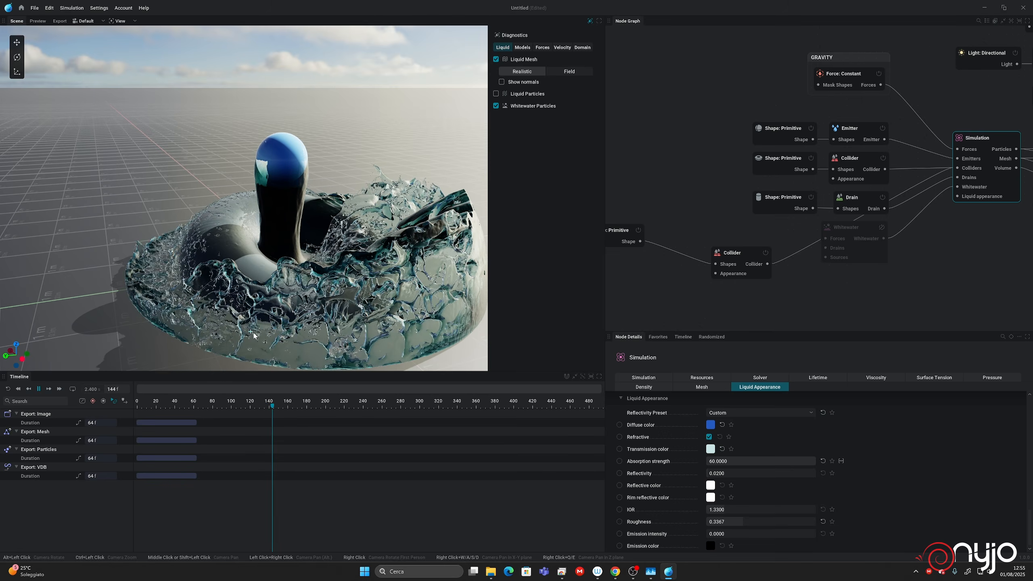
{"action": "left_click_drag", "start_coordinate": [250, 331], "coordinate": [261, 349], "text": "alt"}
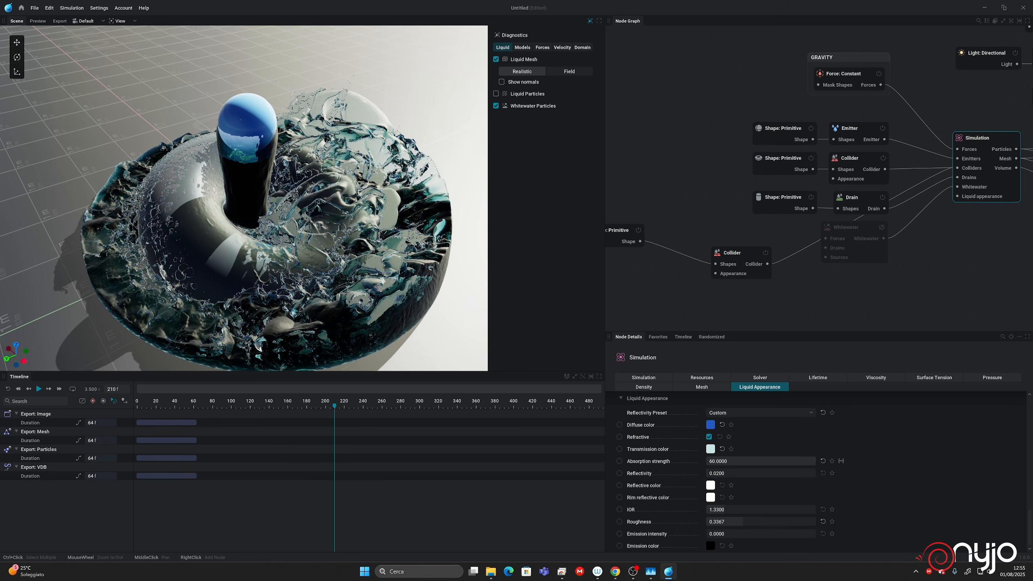
Step: Switch to the browser, review the LiquiGen Inception course page with its lesson plan and free tutorial series, and return to LiquiGen
{"action": "key", "text": "alt+Tab"}
{"action": "left_click_drag", "start_coordinate": [1032, 88], "coordinate": [657, 69]}
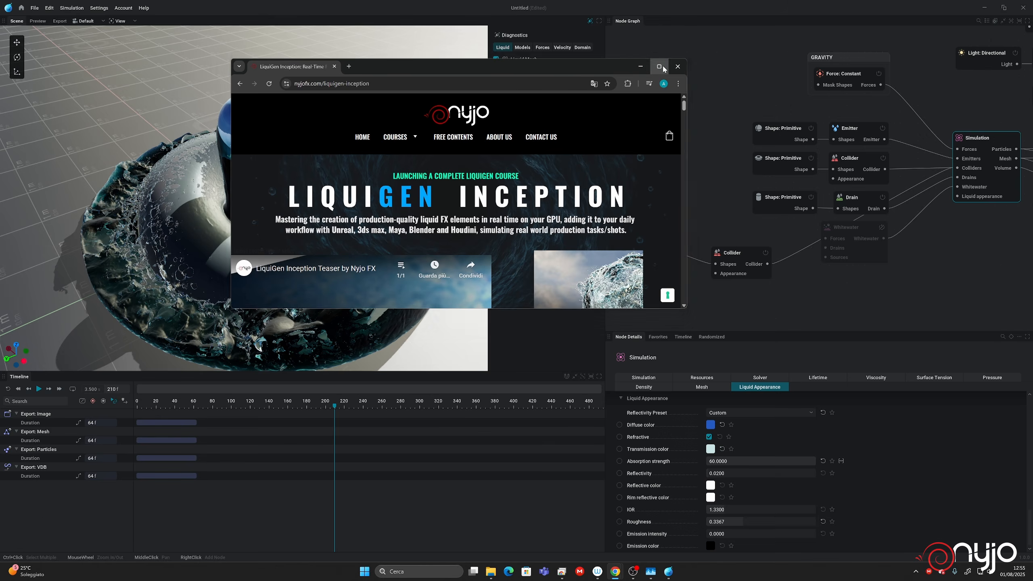
{"action": "left_click", "coordinate": [659, 67]}
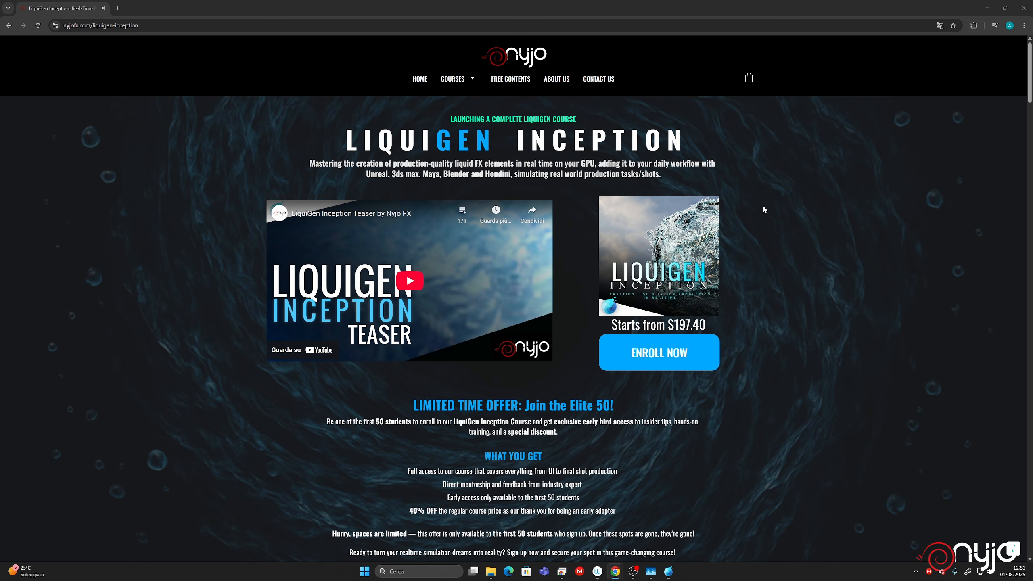
{"action": "scroll", "coordinate": [752, 301], "scroll_direction": "down", "scroll_amount": 9}
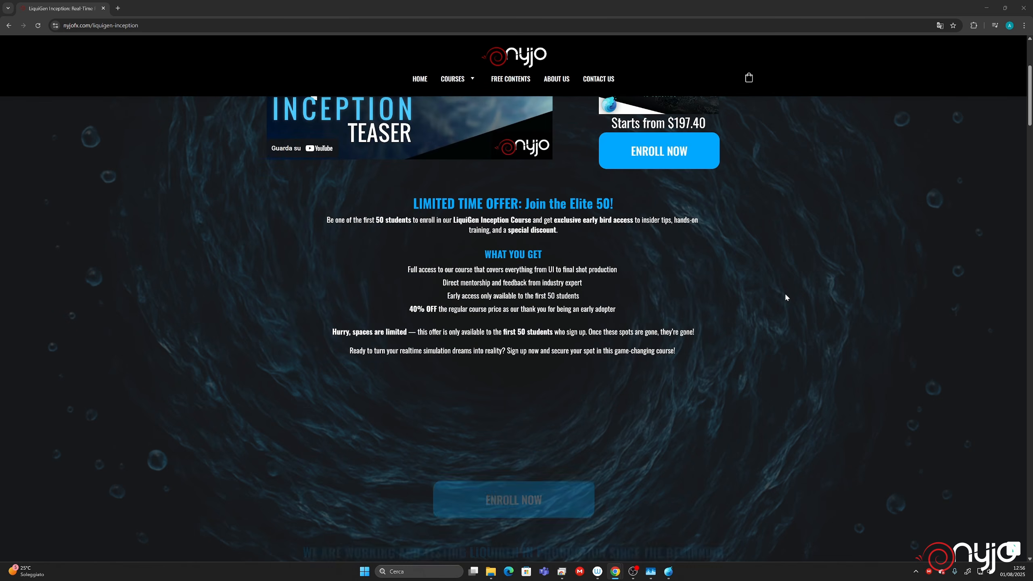
{"action": "scroll", "coordinate": [834, 325], "scroll_direction": "down", "scroll_amount": 13}
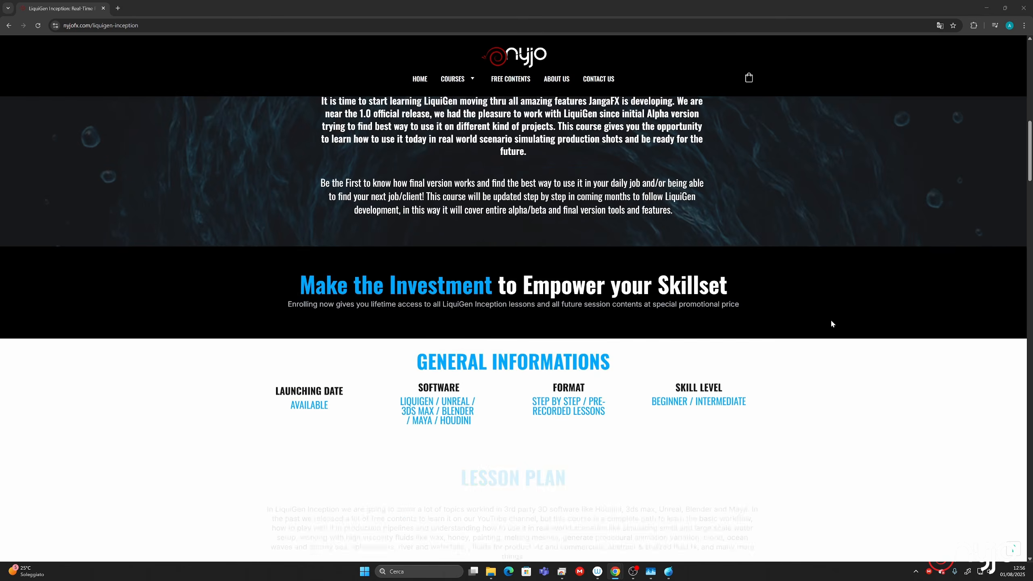
{"action": "scroll", "coordinate": [833, 324], "scroll_direction": "down", "scroll_amount": 6}
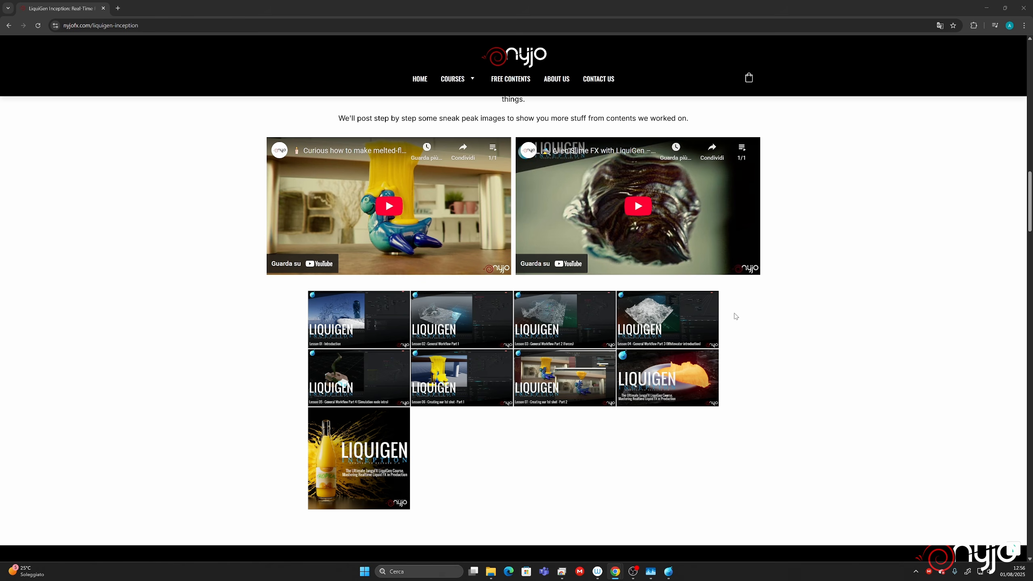
{"action": "scroll", "coordinate": [653, 367], "scroll_direction": "down", "scroll_amount": 15}
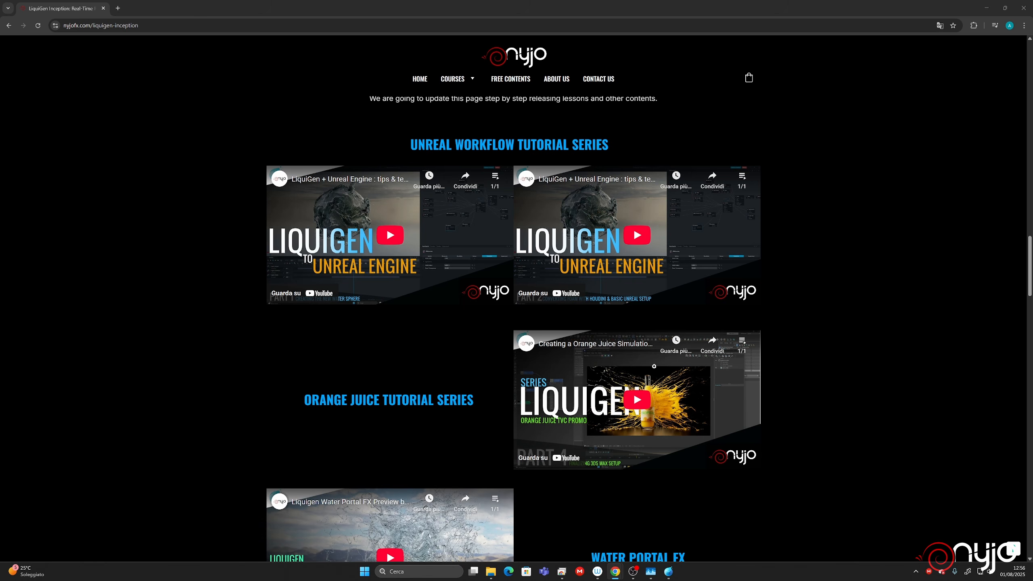
{"action": "scroll", "coordinate": [686, 319], "scroll_direction": "down", "scroll_amount": 10}
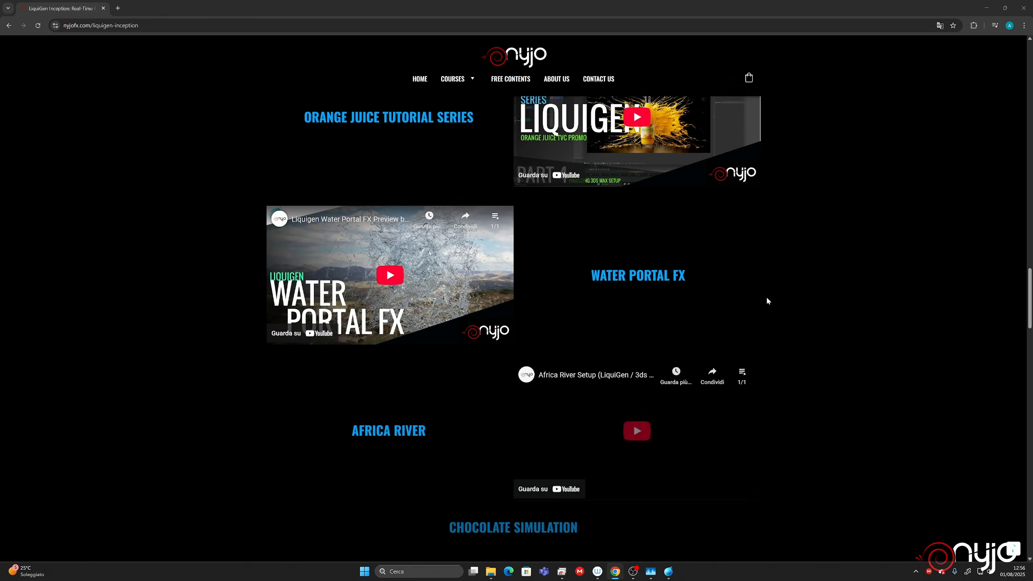
{"action": "scroll", "coordinate": [641, 358], "scroll_direction": "down", "scroll_amount": 6}
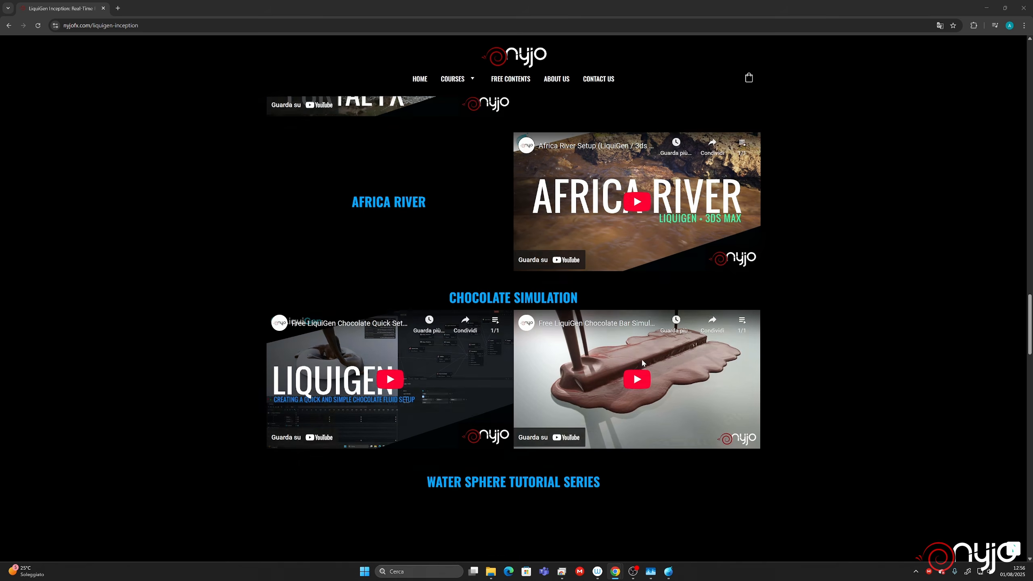
{"action": "scroll", "coordinate": [744, 457], "scroll_direction": "down", "scroll_amount": 5}
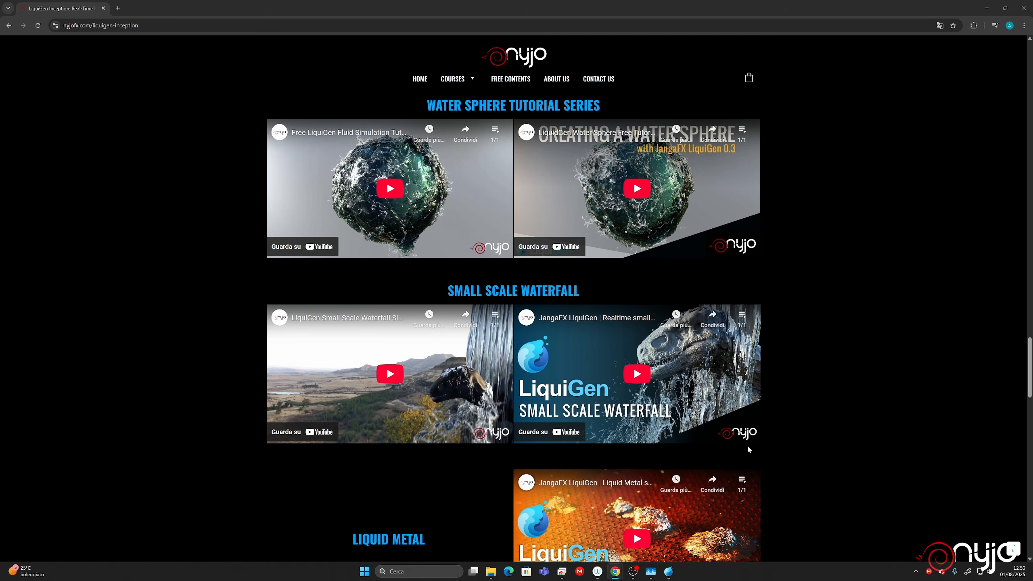
{"action": "scroll", "coordinate": [747, 446], "scroll_direction": "up", "scroll_amount": 10}
{"action": "scroll", "coordinate": [744, 444], "scroll_direction": "up", "scroll_amount": 20}
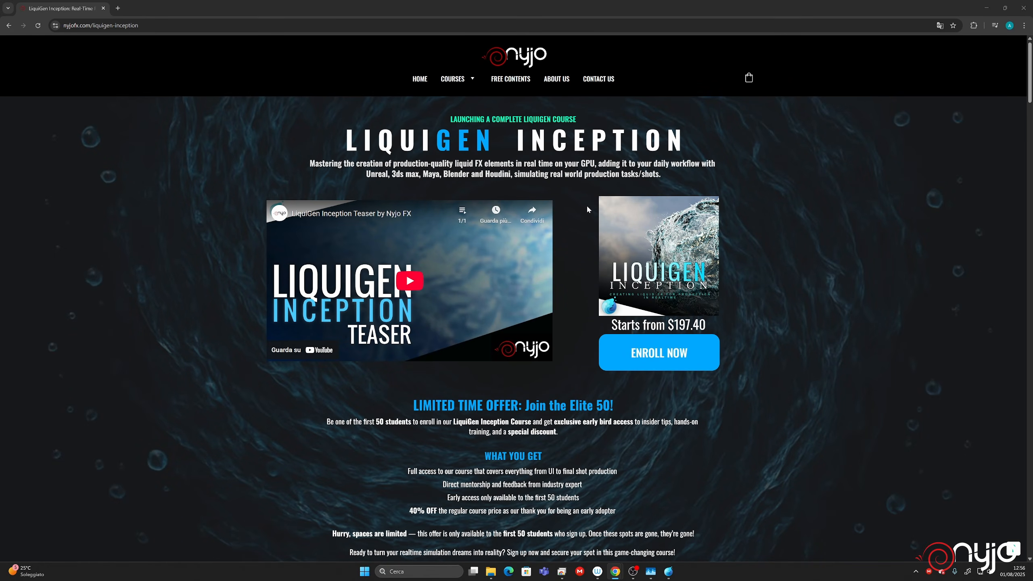
{"action": "left_click", "coordinate": [991, 8]}
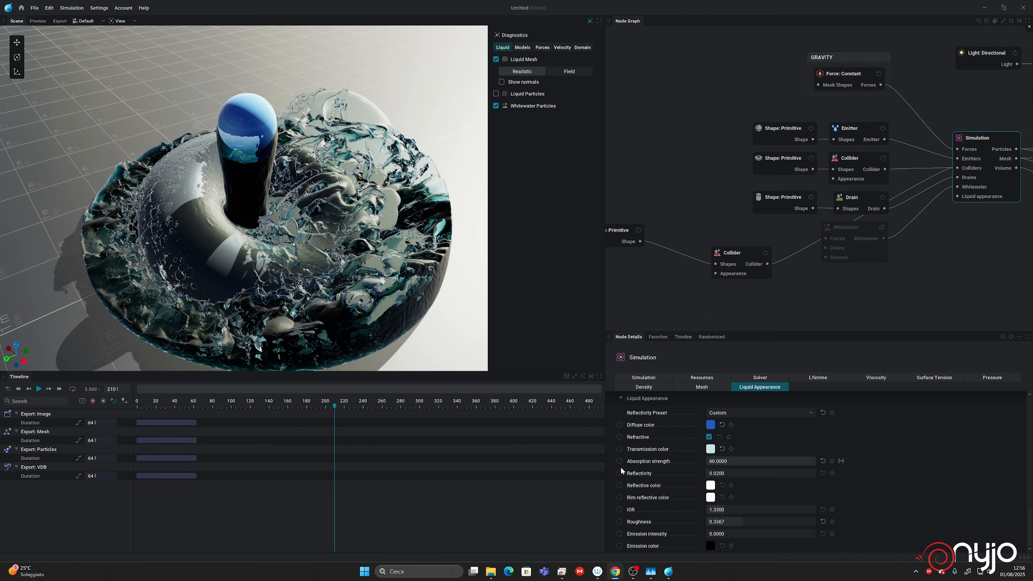